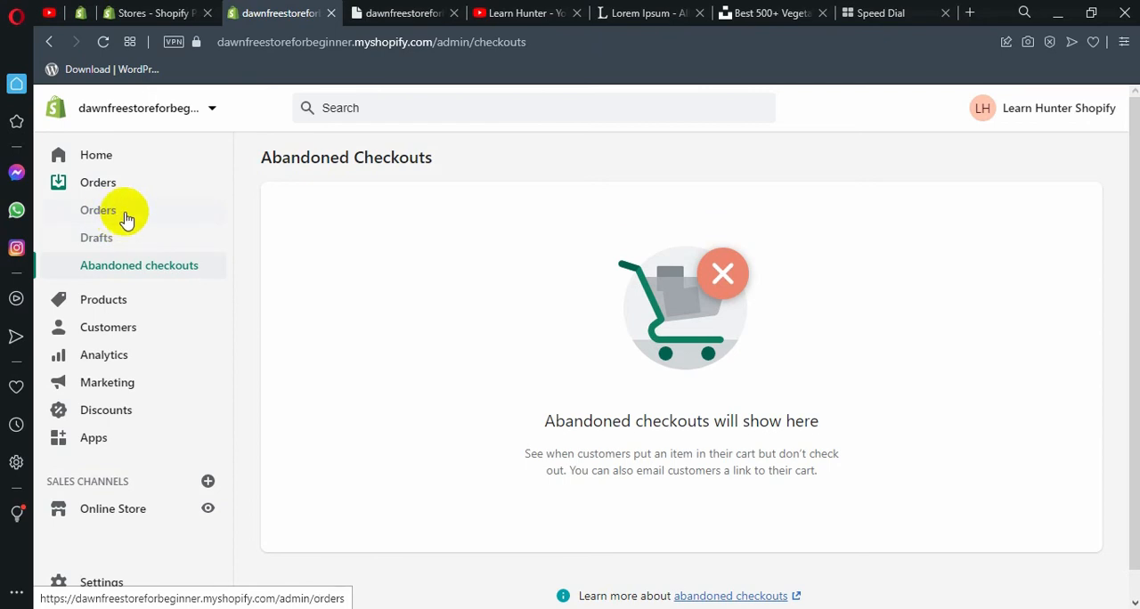
# Look over the Learn Hunter channel's YouTube playlists and the store's public home page.
pyautogui.click(525, 13)
pyautogui.scroll(-2, 682, 285)
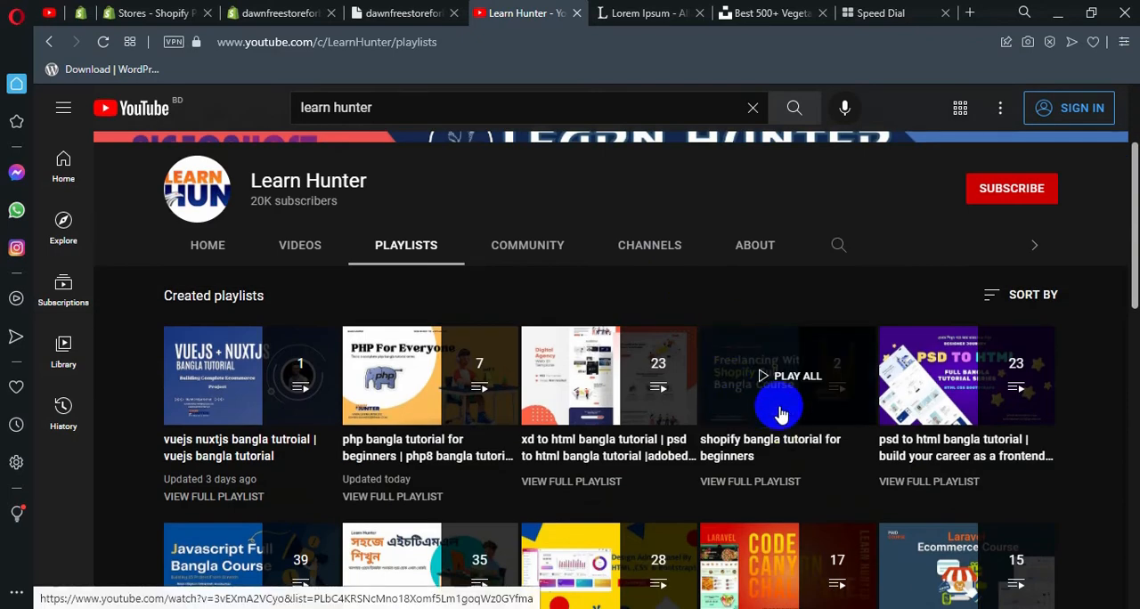
pyautogui.click(391, 11)
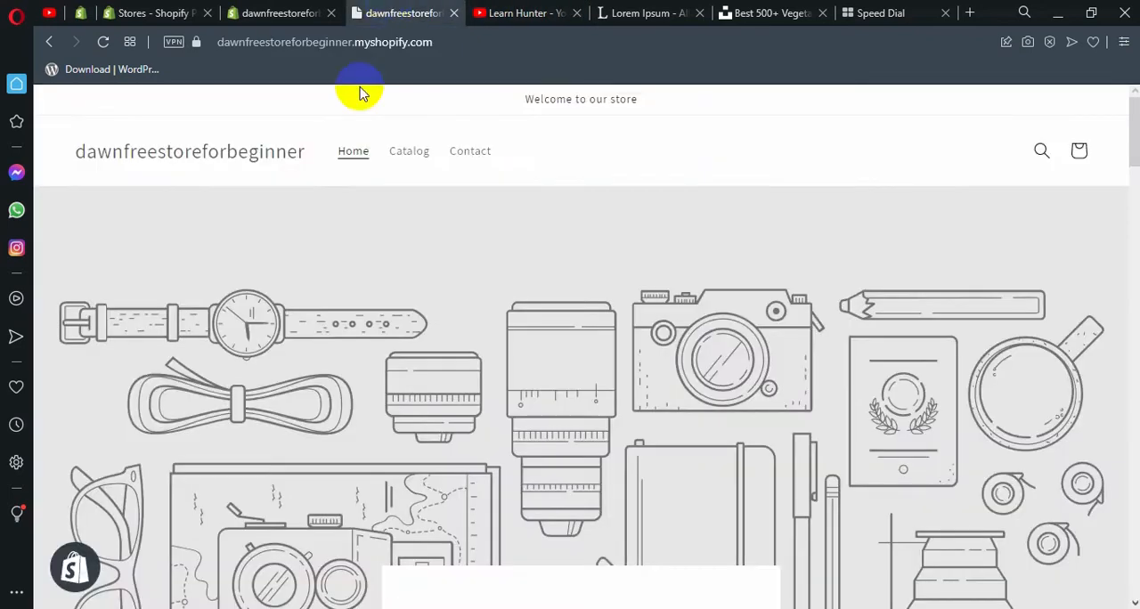
# Start adding a new product from the product section of the store admin.
pyautogui.click(297, 11)
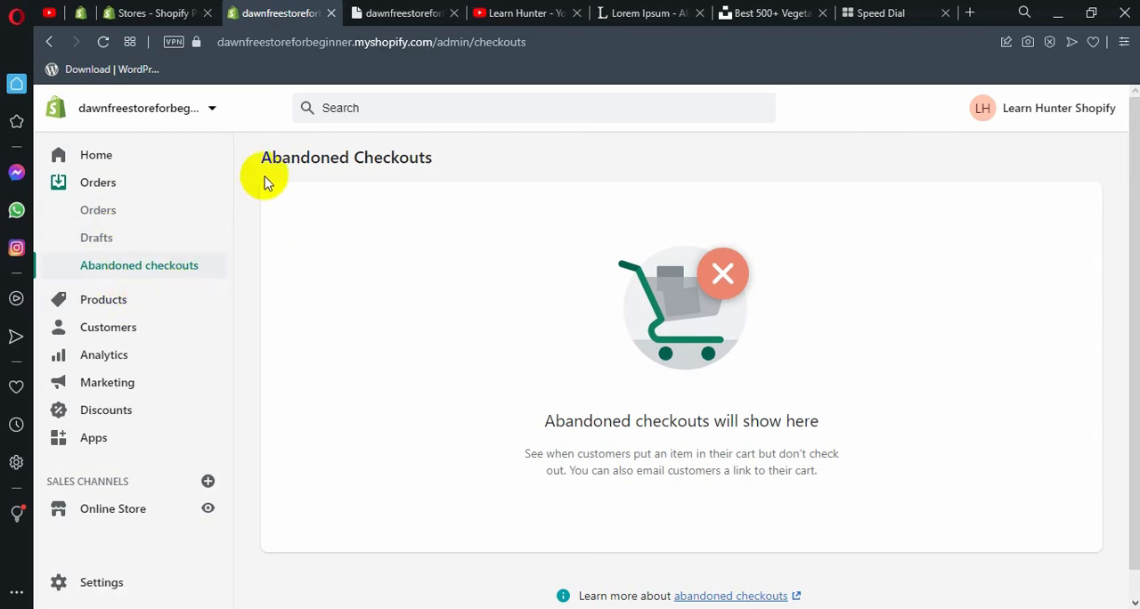
pyautogui.click(132, 303)
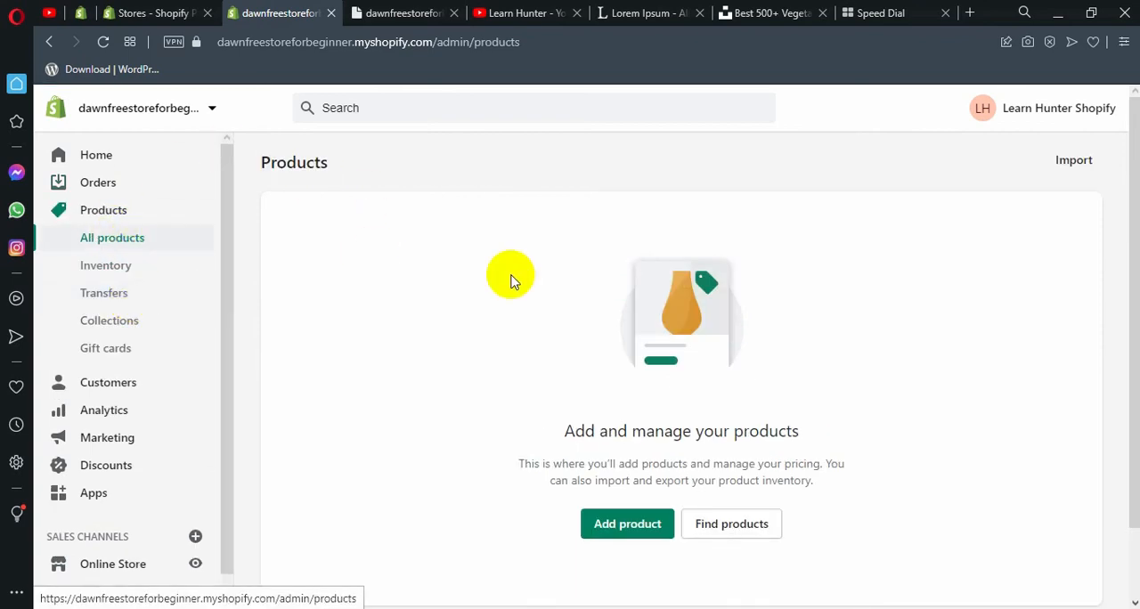
pyautogui.scroll(-1, 508, 280)
pyautogui.scroll(1, 620, 457)
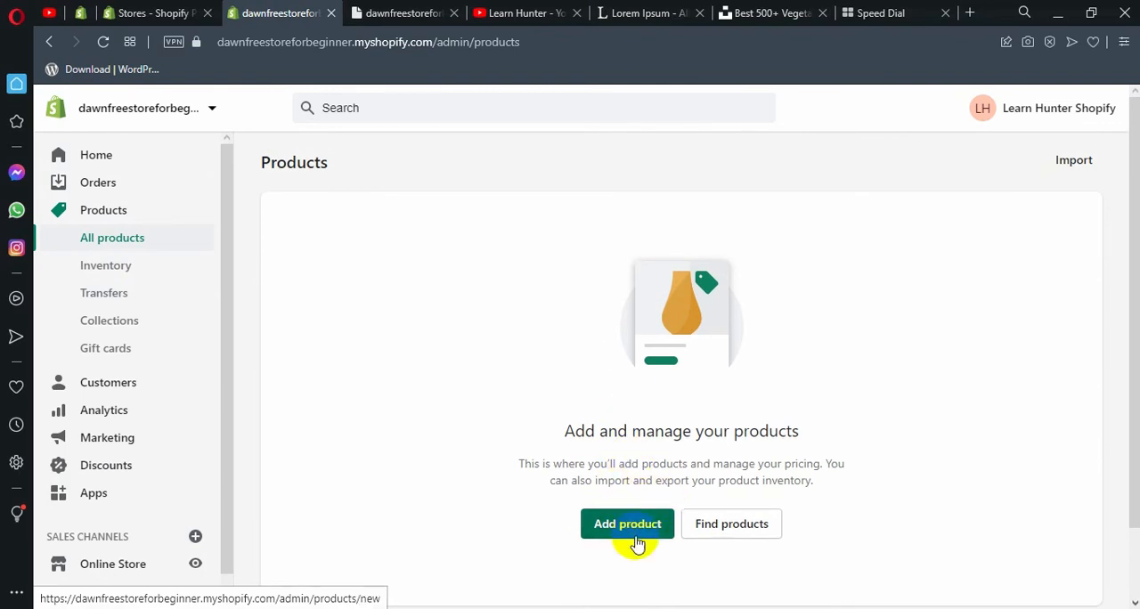
pyautogui.click(631, 525)
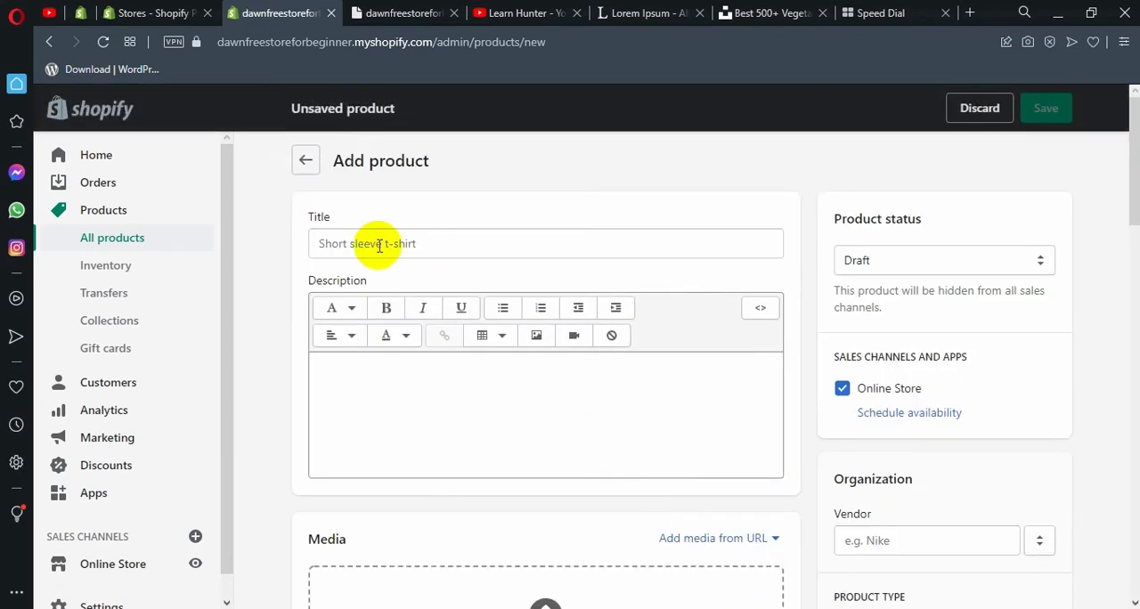
# Enter Apple as the new product's title.
pyautogui.click(379, 245)
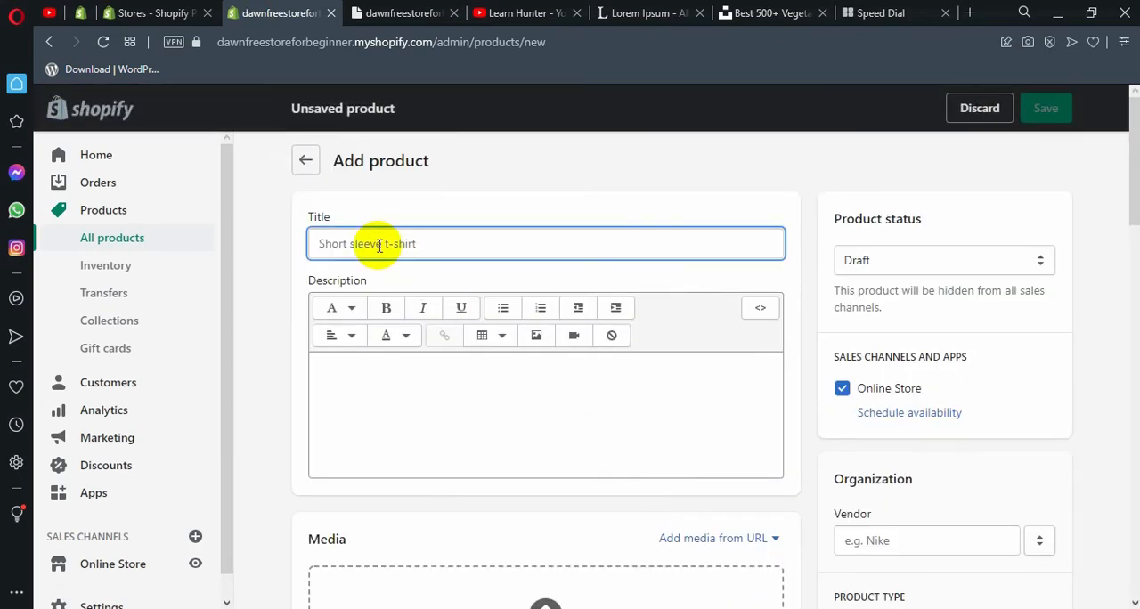
pyautogui.write('A')
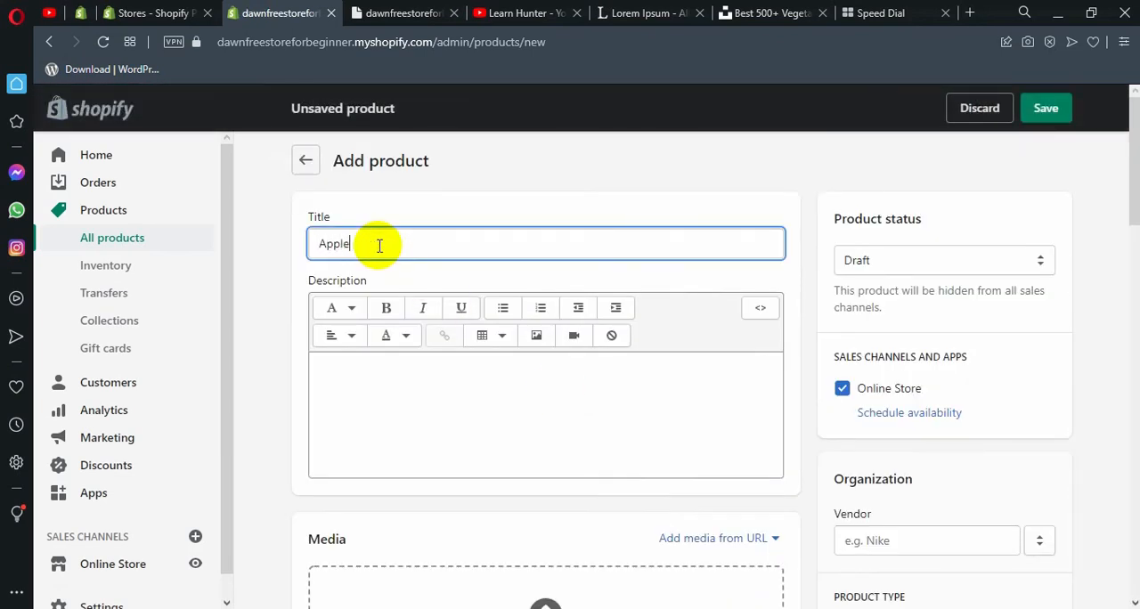
pyautogui.write('pple')
# Fill the product description with three copies of the "What is Lorem Ipsum?" paragraph from lipsum.com.
pyautogui.click(453, 384)
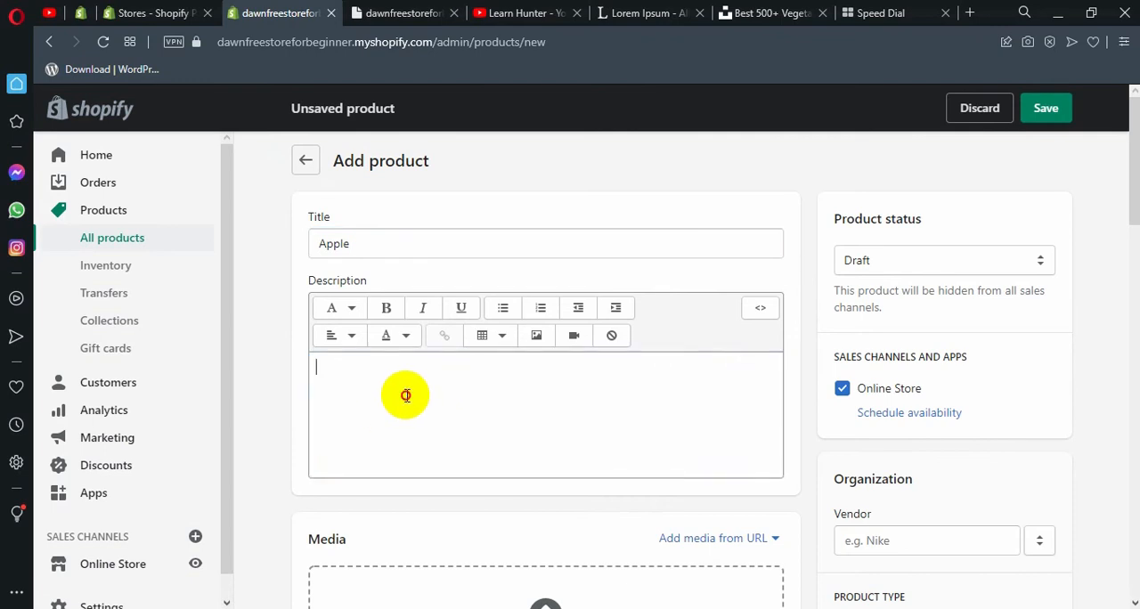
pyautogui.click(641, 13)
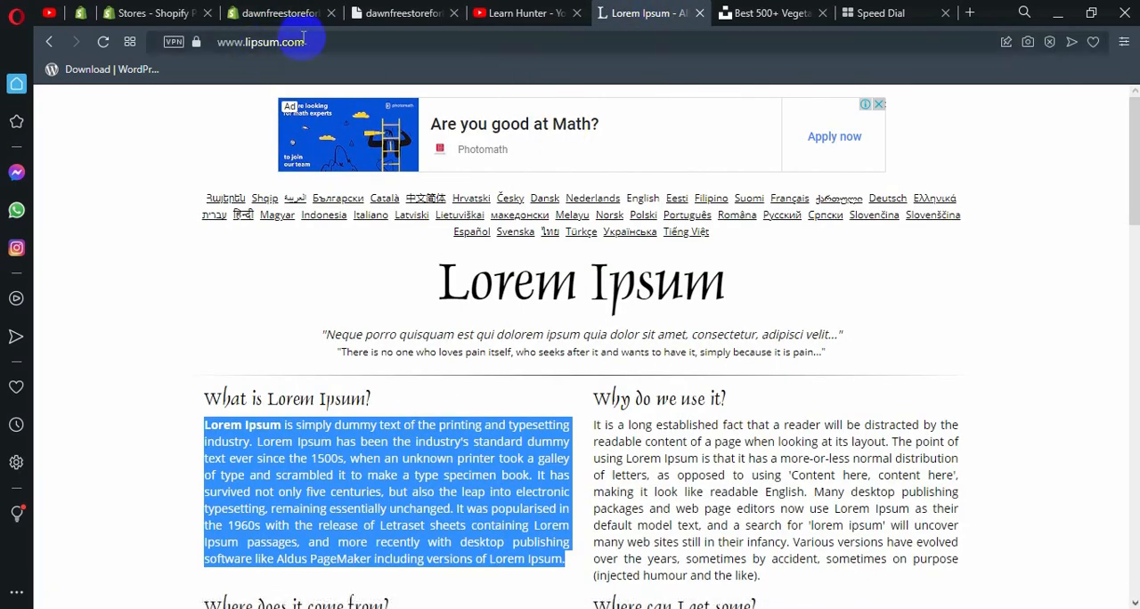
pyautogui.click(401, 12)
pyautogui.click(338, 11)
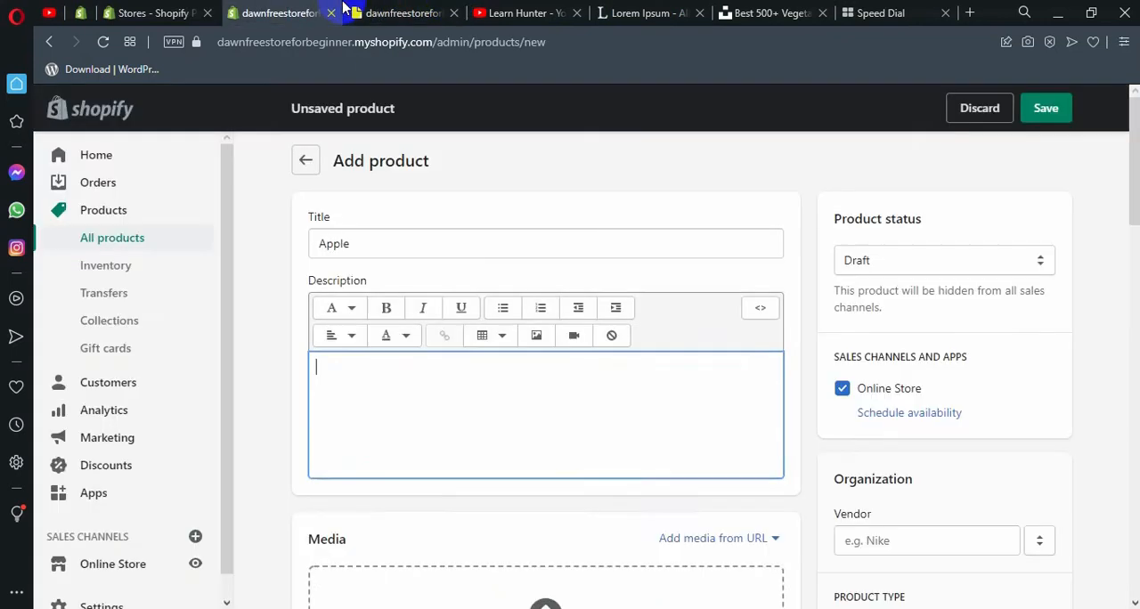
pyautogui.write("Lorem Ipsum is simply dummy text of the printing and typesetting industry. Lorem Ipsum has been the industry's standard dummy text ever since the 1500s, when an unknown printer took a galley of type and scrambled it to make a type specimen book. It has survived not only five centuries, but also the leap into electronic typesetting, remaining essentially unchanged. It was popularised in the 1960s with the release of Letraset sheets containing Lorem Ipsum passages, and more recently with desktop publishing software like Aldus PageMaker including versions of Lorem Ipsum.")
pyautogui.write("Lorem Ipsum is simply dummy text of the printing and typesetting industry. Lorem Ipsum has been the industry's standard dummy text ever since the 1500s, when an unknown printer took a galley of type and scrambled it to make a type specimen book. It has survived not only five centuries, but also the leap into electronic typesetting, remaining essentially unchanged. It was popularised in the 1960s with the release of Letraset sheets containing Lorem Ipsum passages, and more recently with desktop publishing software like Aldus PageMaker including versions of Lorem Ipsum.")
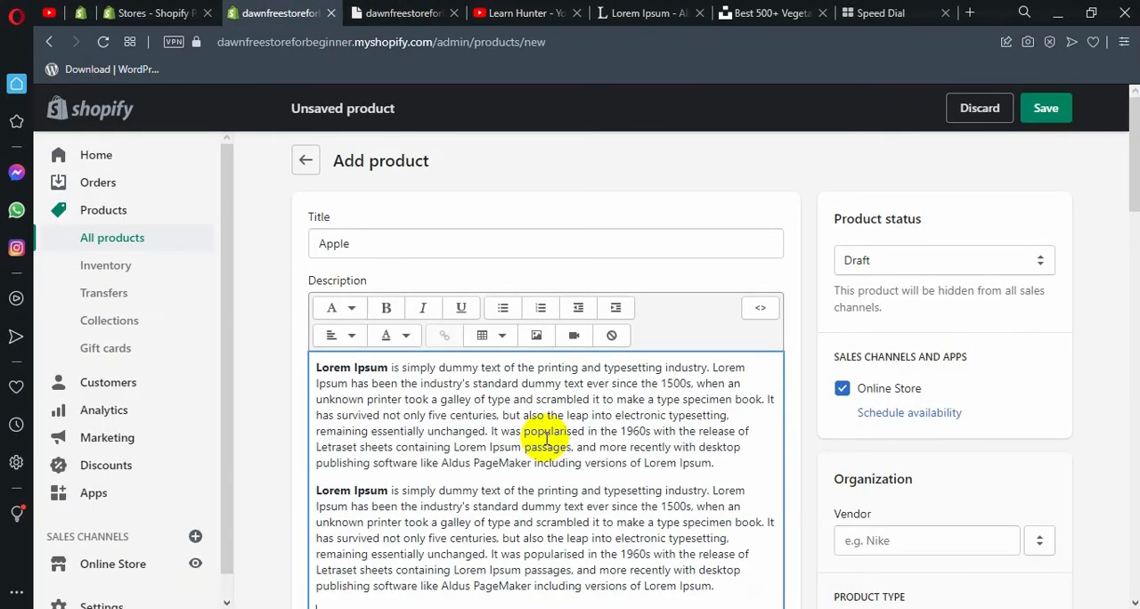
pyautogui.scroll(-2, 541, 438)
pyautogui.write("Lorem Ipsum is simply dummy text of the printing and typesetting industry. Lorem Ipsum has been the industry's standard dummy text ever since the 1500s, when an unknown printer took a galley of type and scrambled it to make a type specimen book. It has survived not only five centuries, but also the leap into electronic typesetting, remaining essentially unchanged. It was popularised in the 1960s with the release of Letraset sheets containing Lorem Ipsum passages, and more recently with desktop publishing software like Aldus PageMaker including versions of Lorem Ipsum.")
# Upload Apple.jpg from the Images & Videos folder as the product's first media image.
pyautogui.scroll(-3, 534, 443)
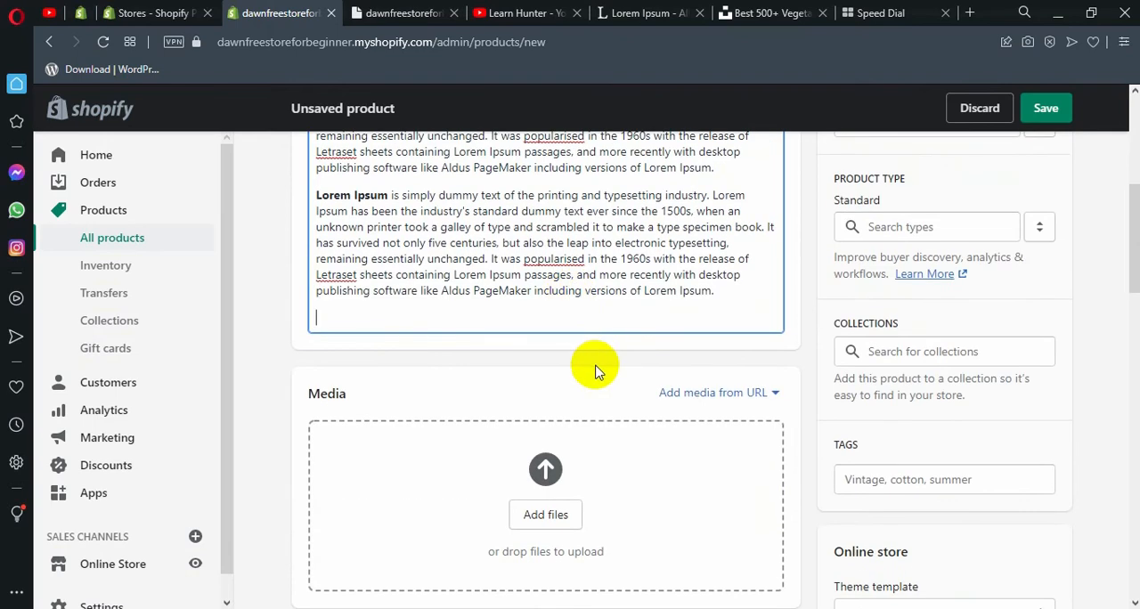
pyautogui.click(545, 514)
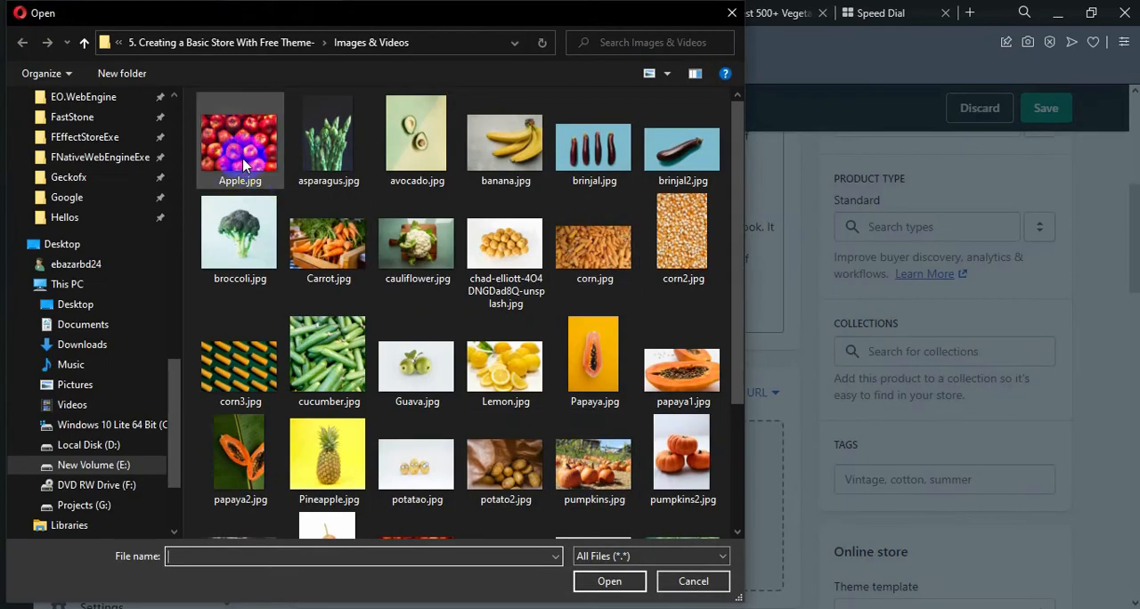
pyautogui.click(242, 165)
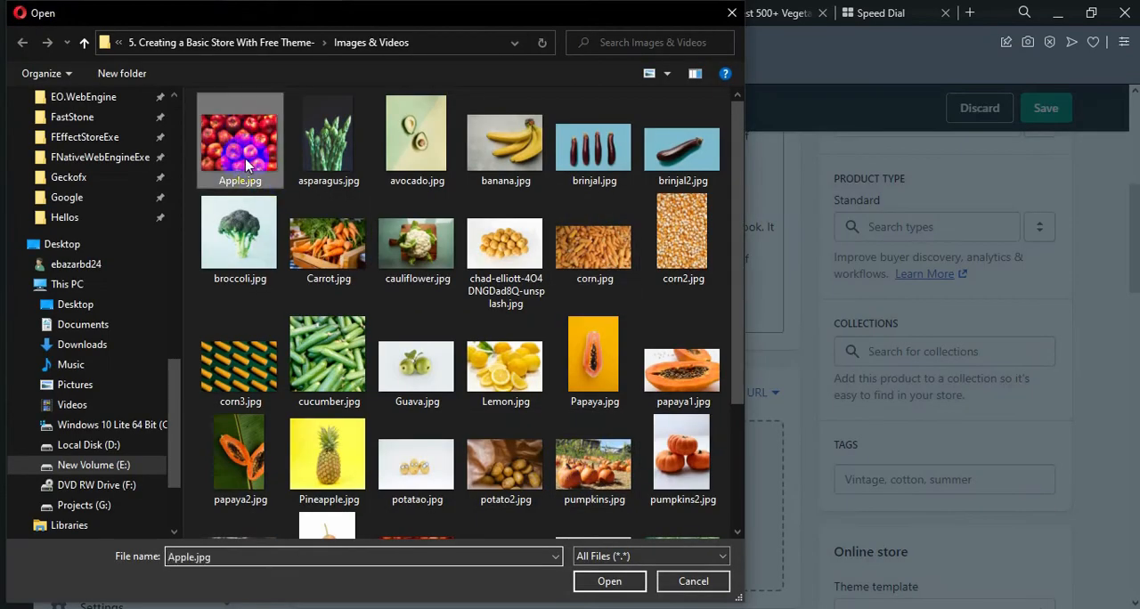
pyautogui.click(610, 582)
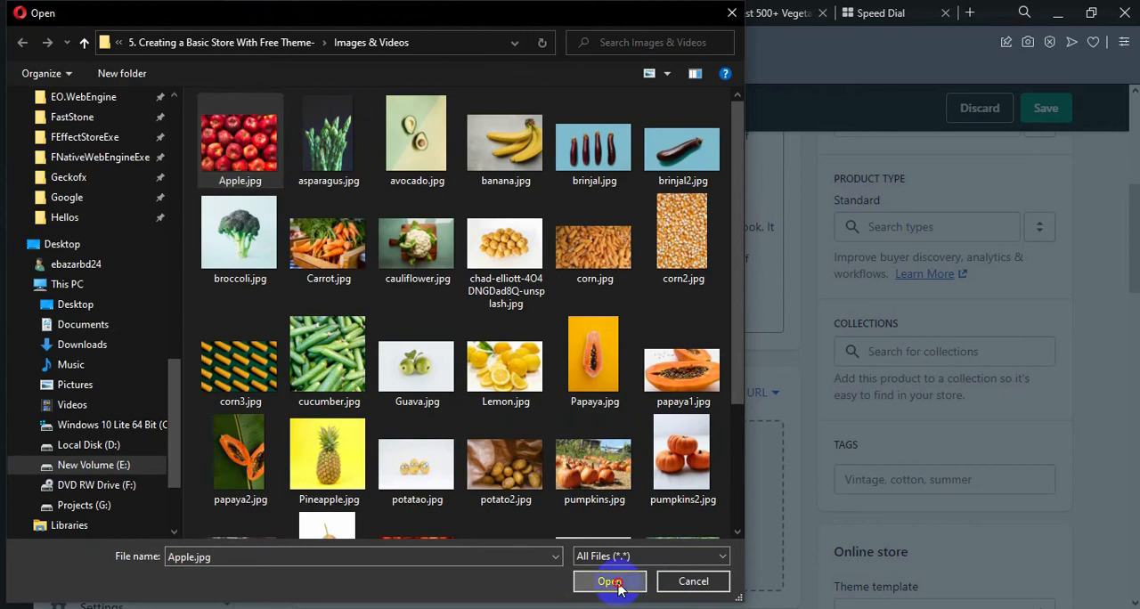
# Upload three more product images together: Papaya.jpg, avocado.jpg and the Unsplash photo of round yellow produce.
pyautogui.scroll(-1, 456, 462)
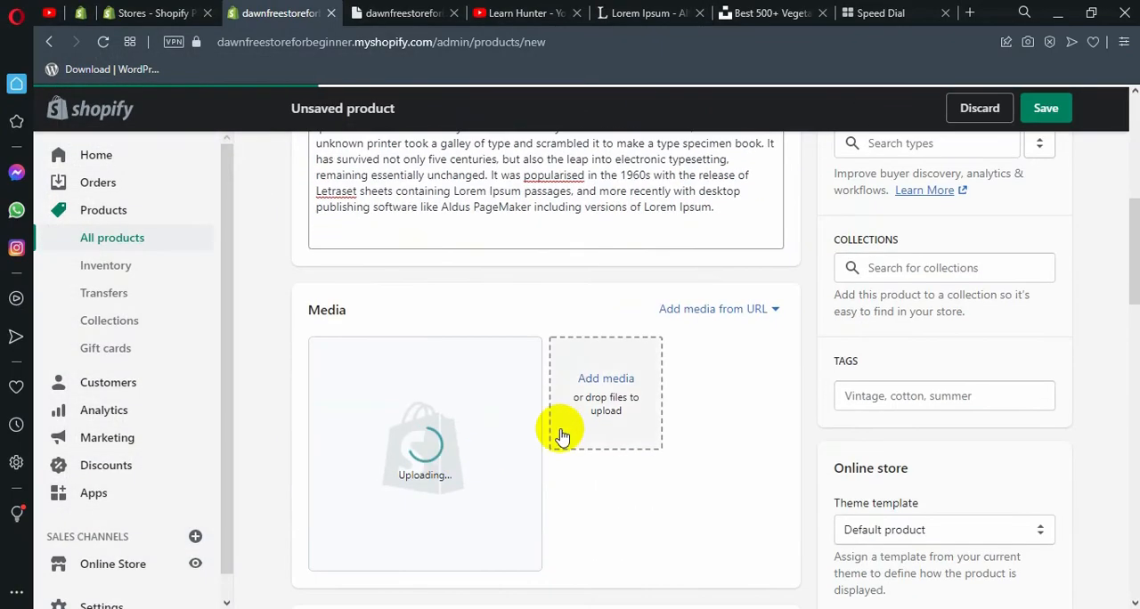
pyautogui.click(616, 382)
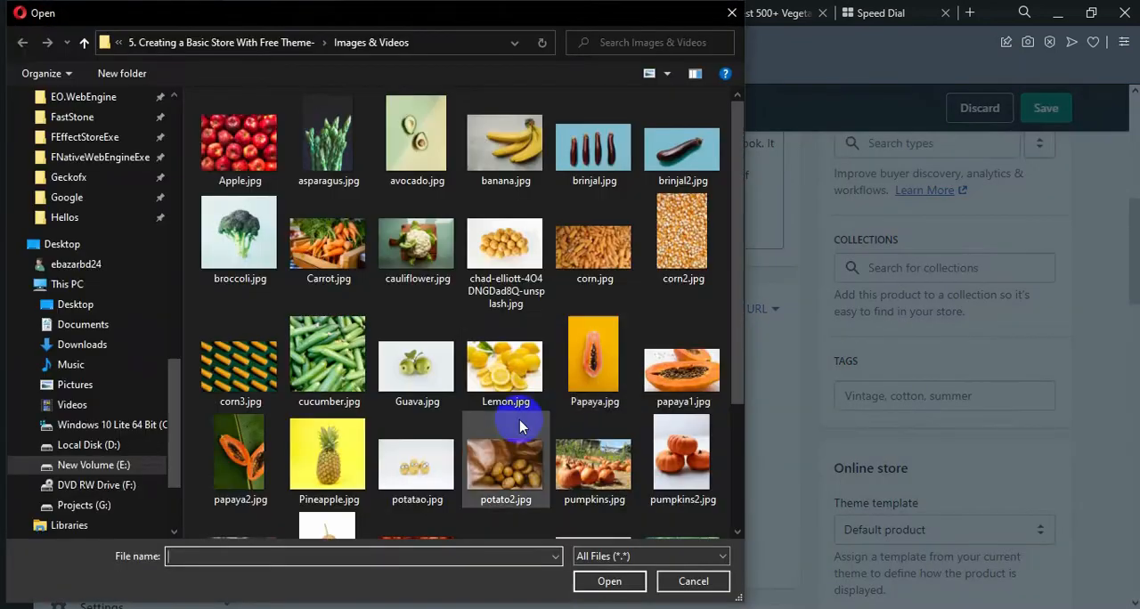
pyautogui.click(591, 370)
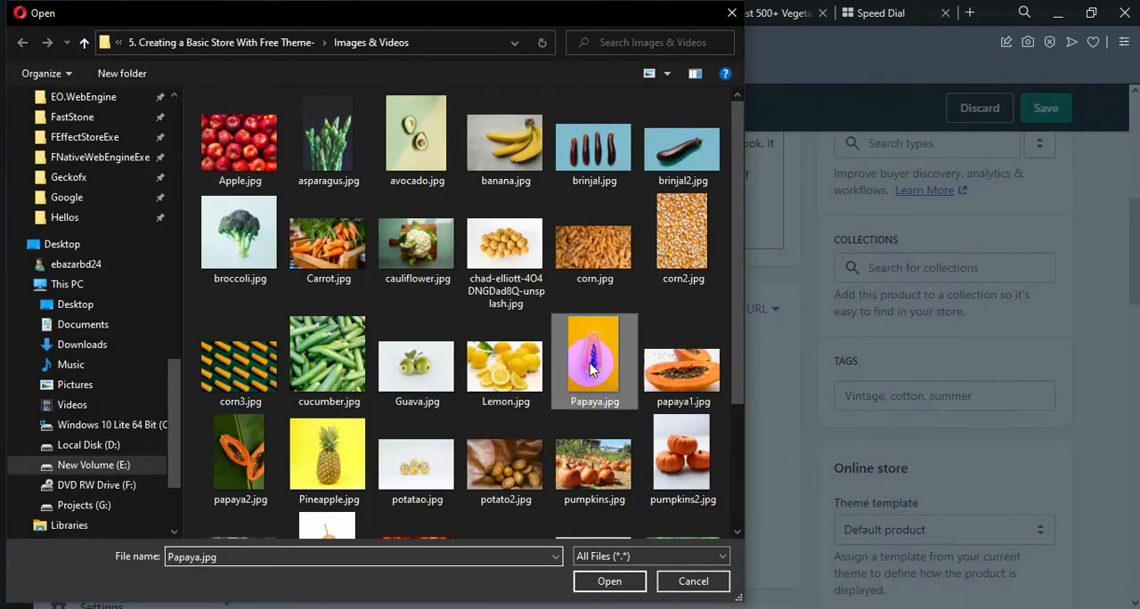
pyautogui.keyDown('ctrl'); pyautogui.click(505, 254); pyautogui.keyUp('ctrl')
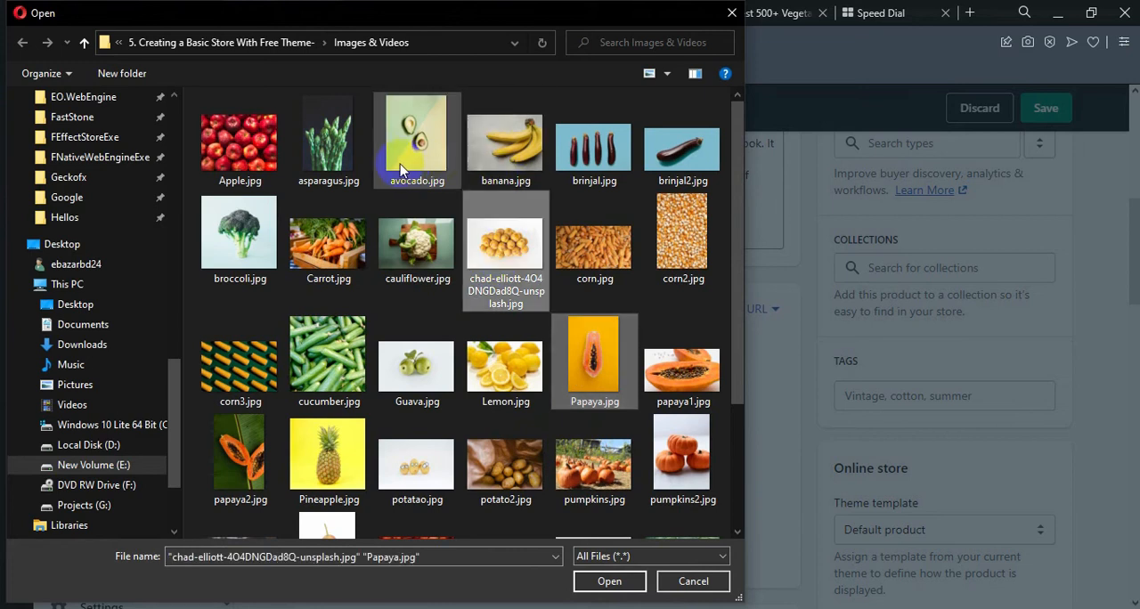
pyautogui.keyDown('ctrl'); pyautogui.click(400, 170); pyautogui.keyUp('ctrl')
pyautogui.click(609, 581)
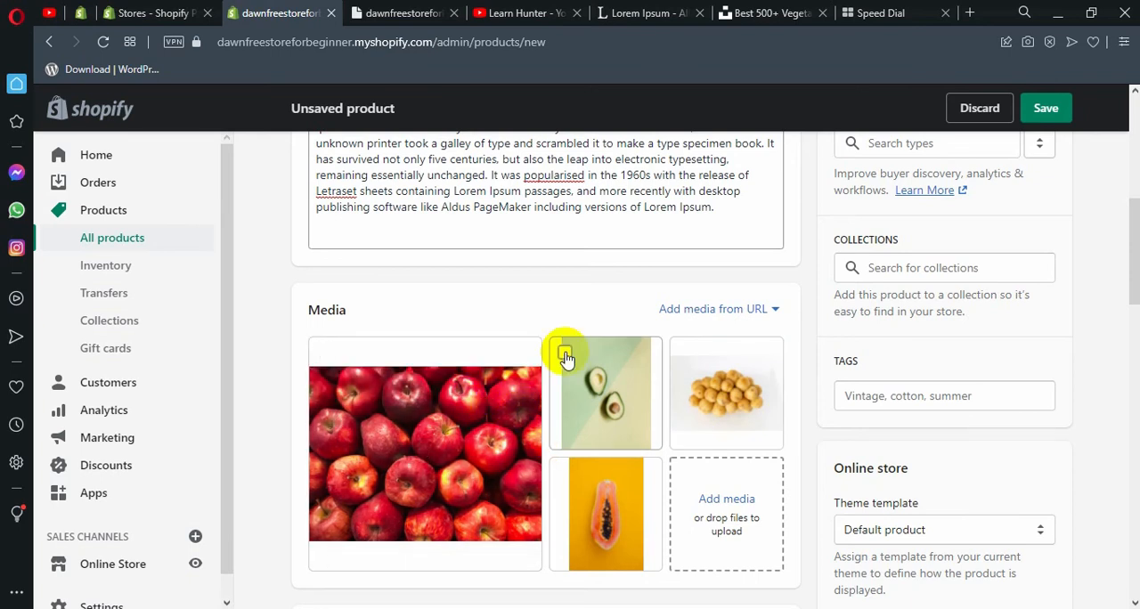
# Browse the vegetables photo results on Unsplash as a source of product images.
pyautogui.click(768, 13)
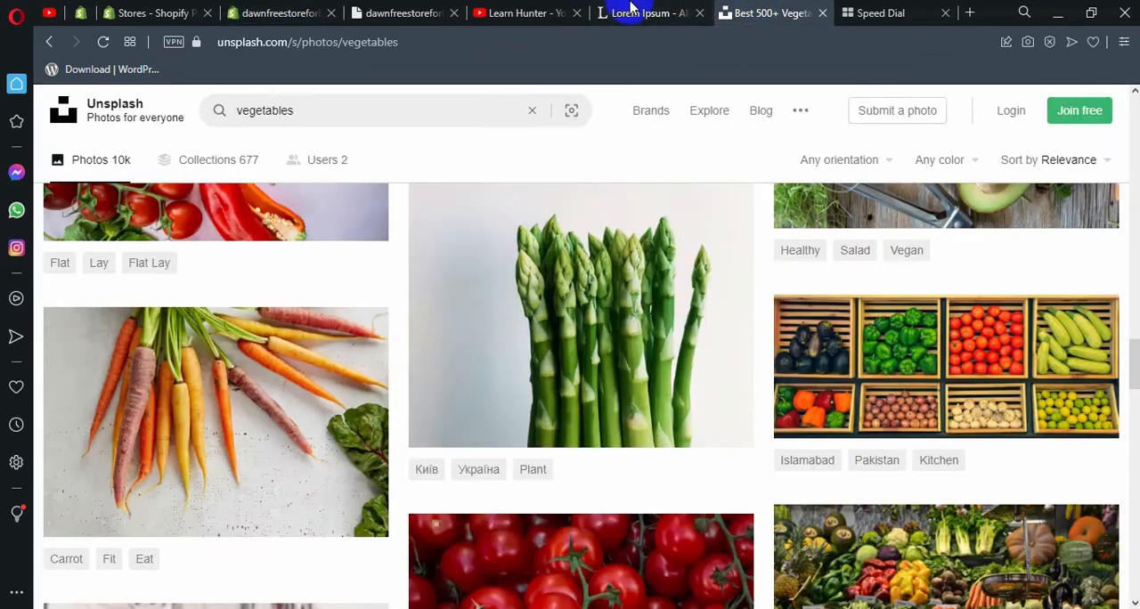
pyautogui.click(442, 48)
pyautogui.moveTo(293, 43); pyautogui.dragTo(219, 42)
pyautogui.click(422, 145)
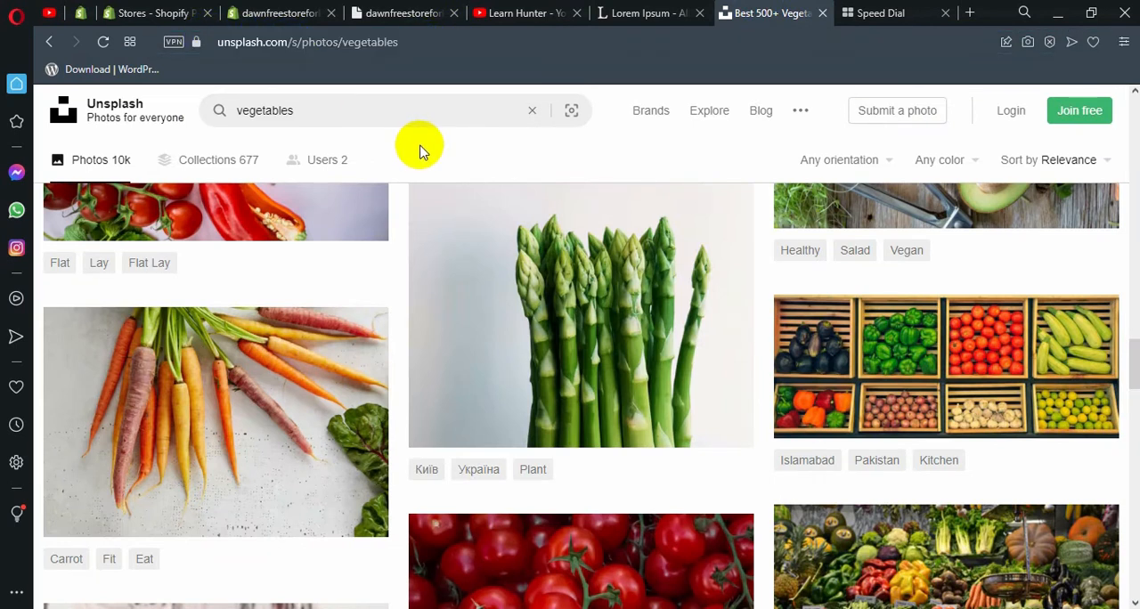
pyautogui.scroll(-10, 463, 152)
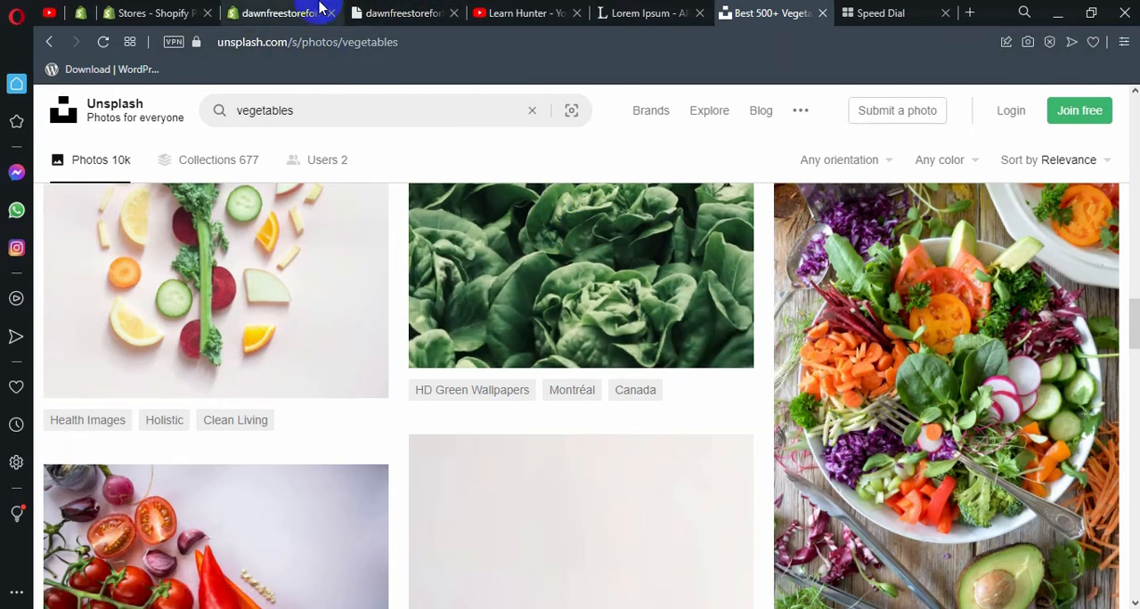
pyautogui.scroll(-2, 486, 247)
pyautogui.scroll(3, 487, 247)
# Return to the Apple product form and set its price to BDT 200 and compare-at price to BDT 150.
pyautogui.click(284, 12)
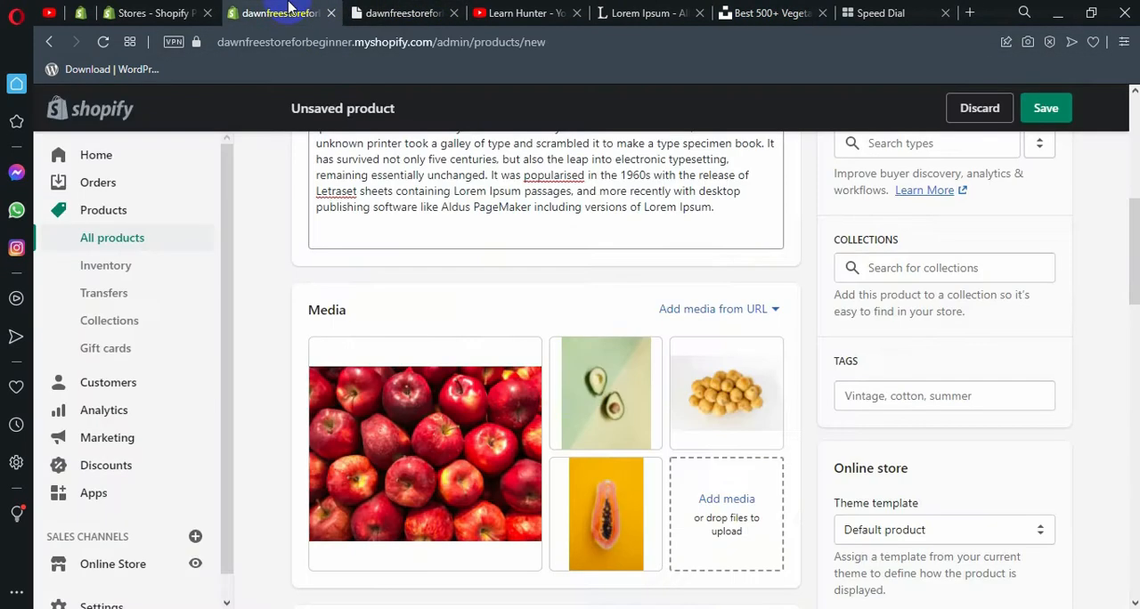
pyautogui.scroll(-2, 793, 392)
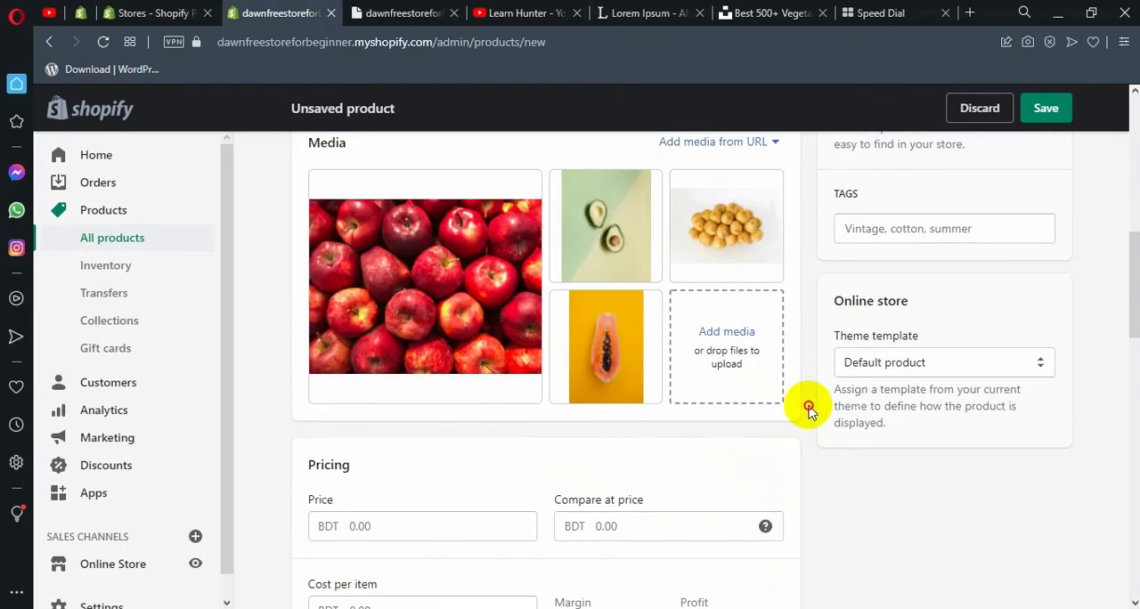
pyautogui.scroll(-1, 396, 520)
pyautogui.scroll(-1, 391, 524)
pyautogui.click(379, 440)
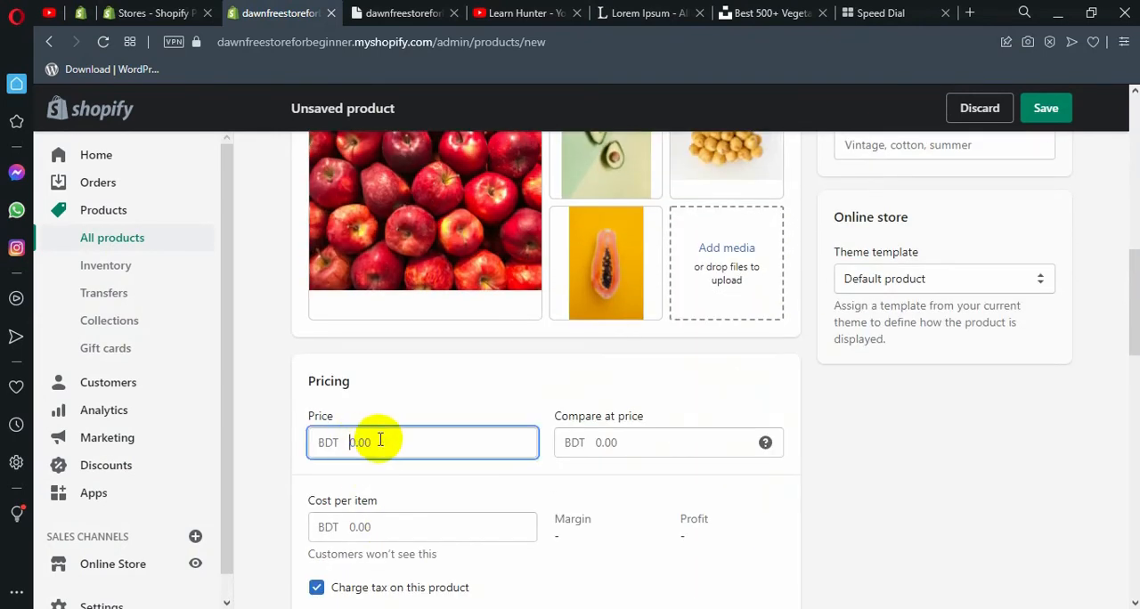
pyautogui.write('200')
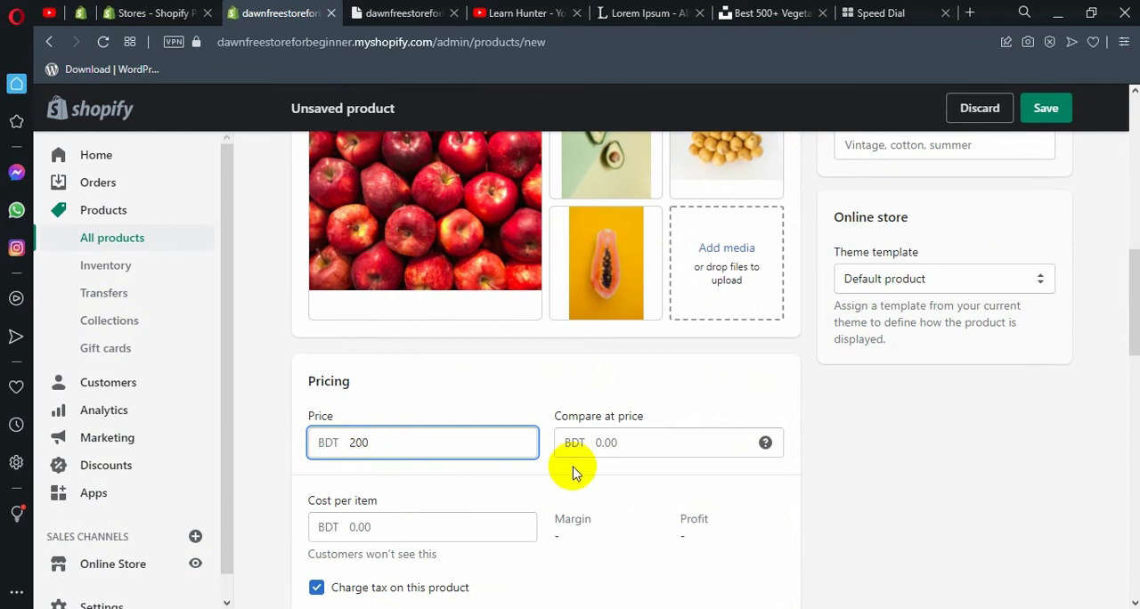
pyautogui.click(597, 444)
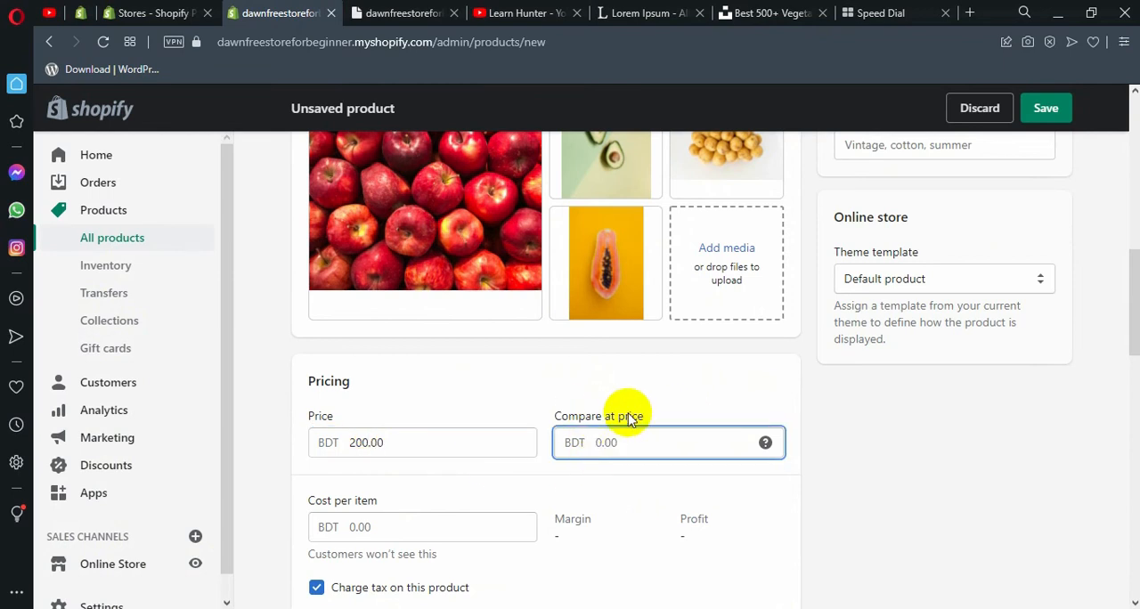
pyautogui.click(497, 490)
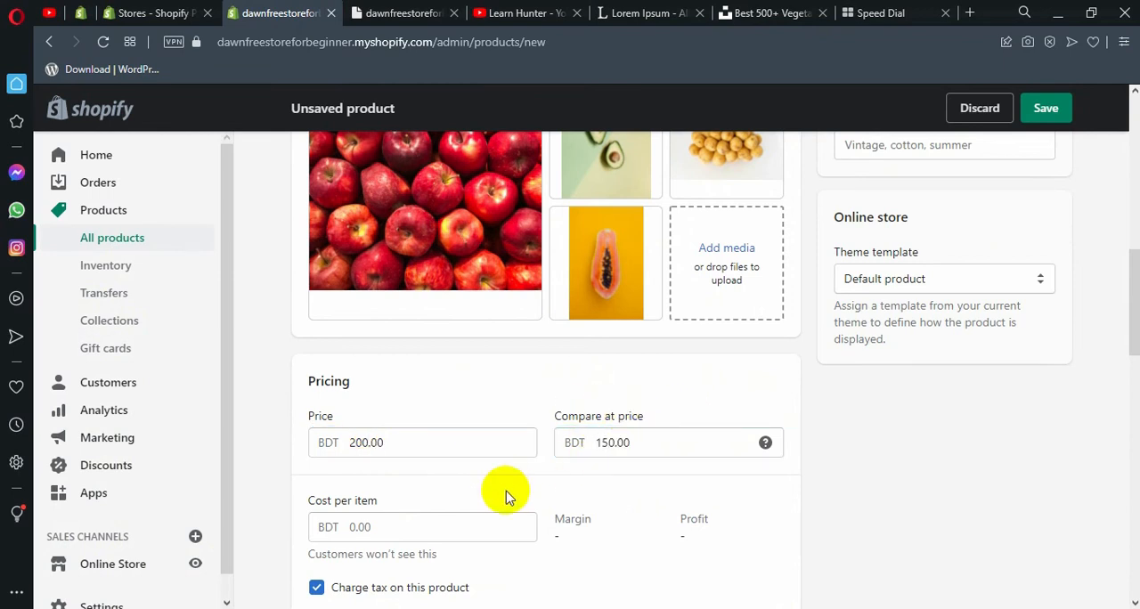
# Set the product's cost per item to BDT 100 and check the calculated margin and profit.
pyautogui.scroll(-1, 445, 512)
pyautogui.click(391, 453)
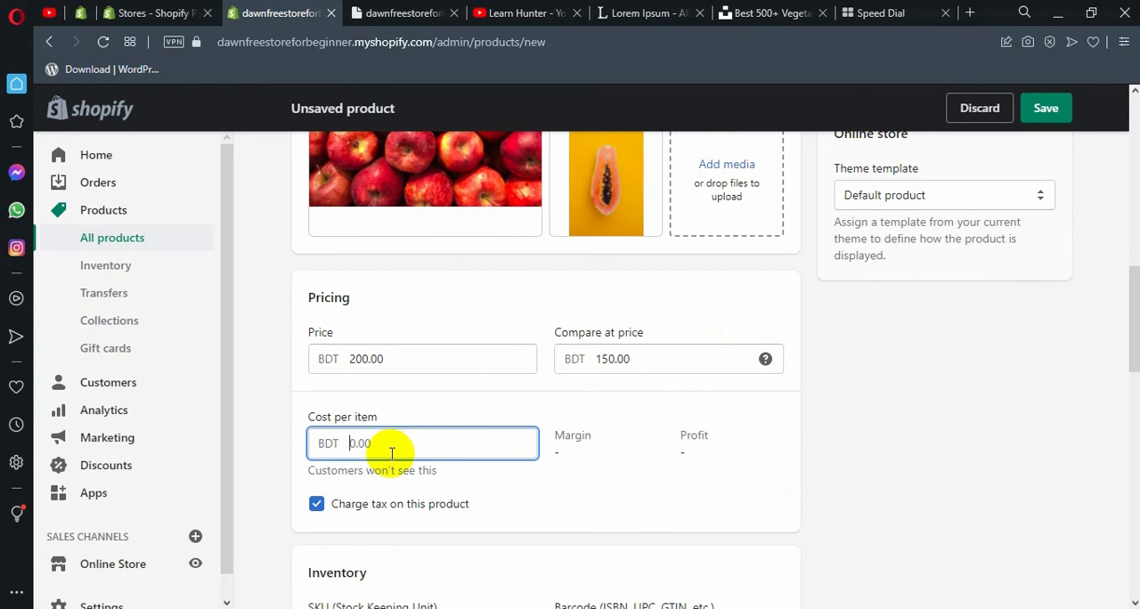
pyautogui.write('100')
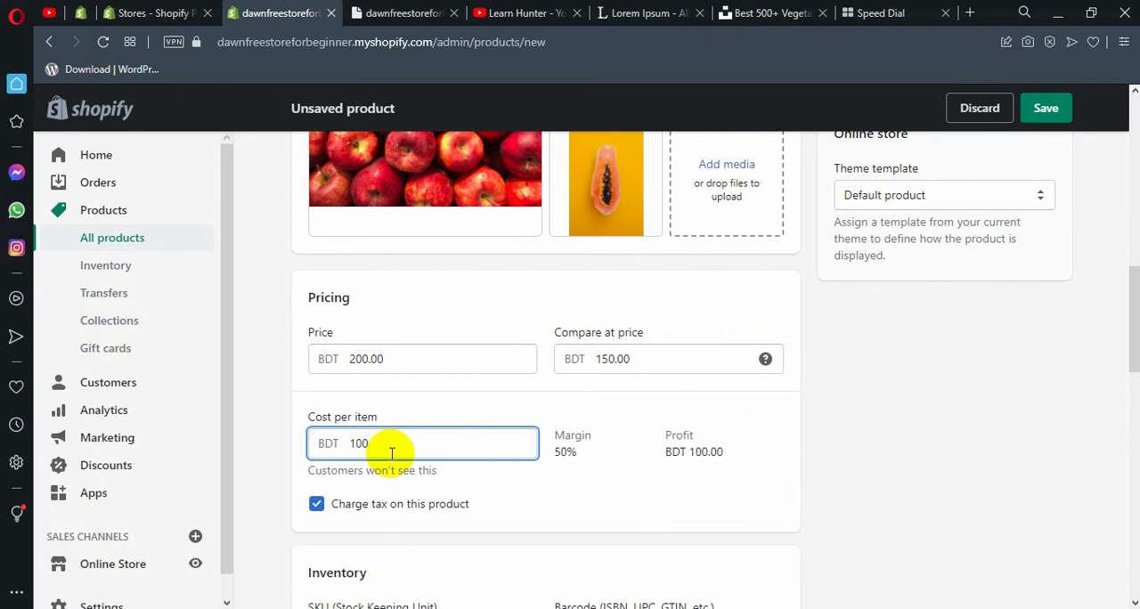
pyautogui.click(542, 464)
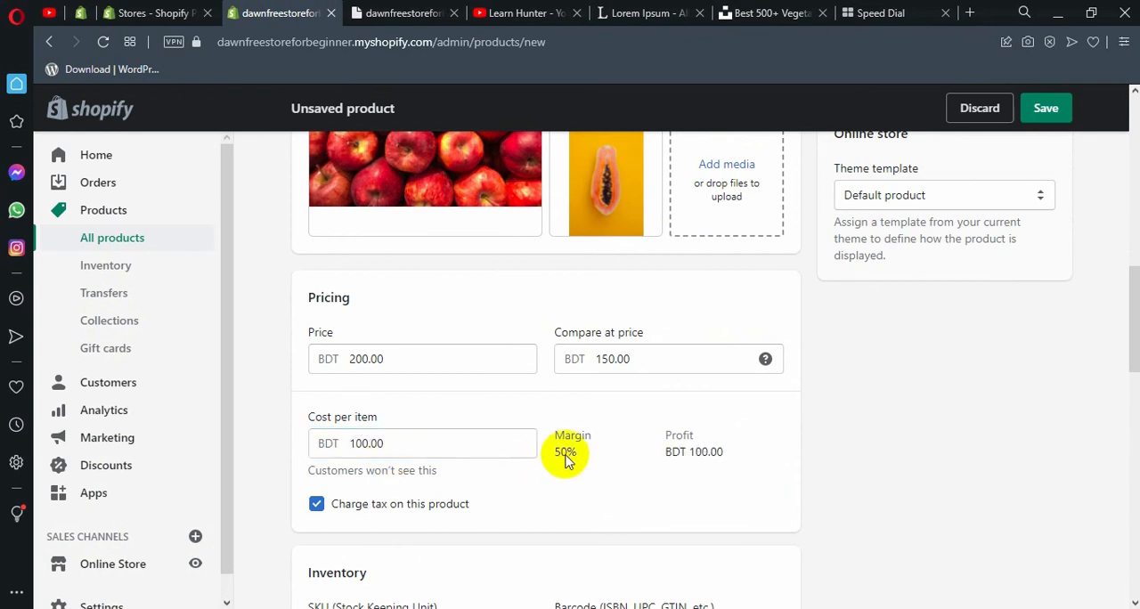
pyautogui.moveTo(567, 455); pyautogui.dragTo(616, 451)
pyautogui.click(583, 454)
pyautogui.click(684, 477)
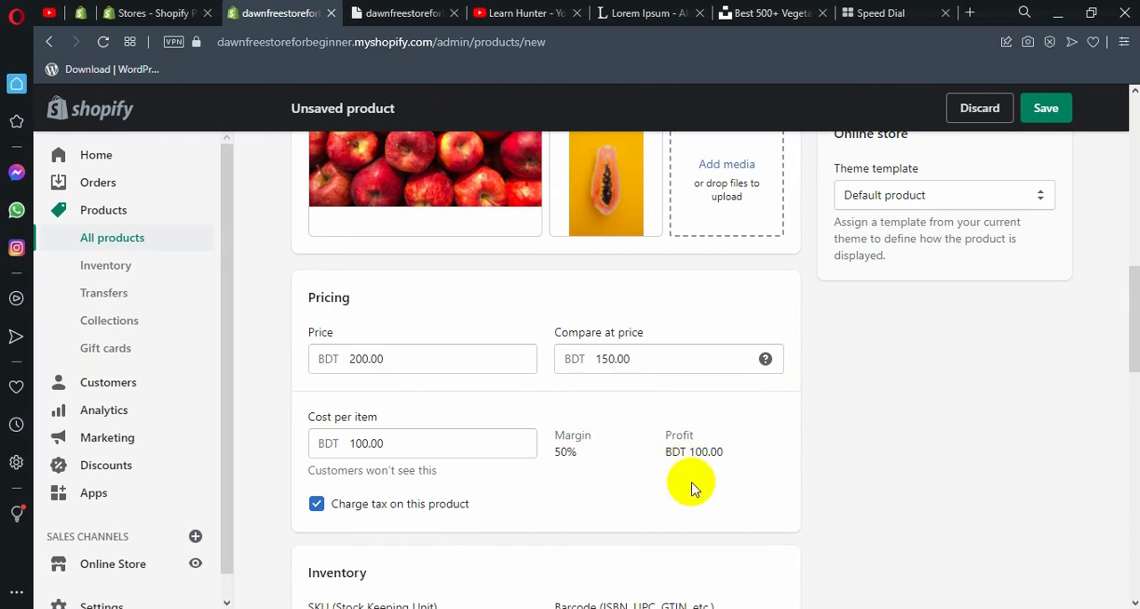
pyautogui.scroll(-1, 703, 477)
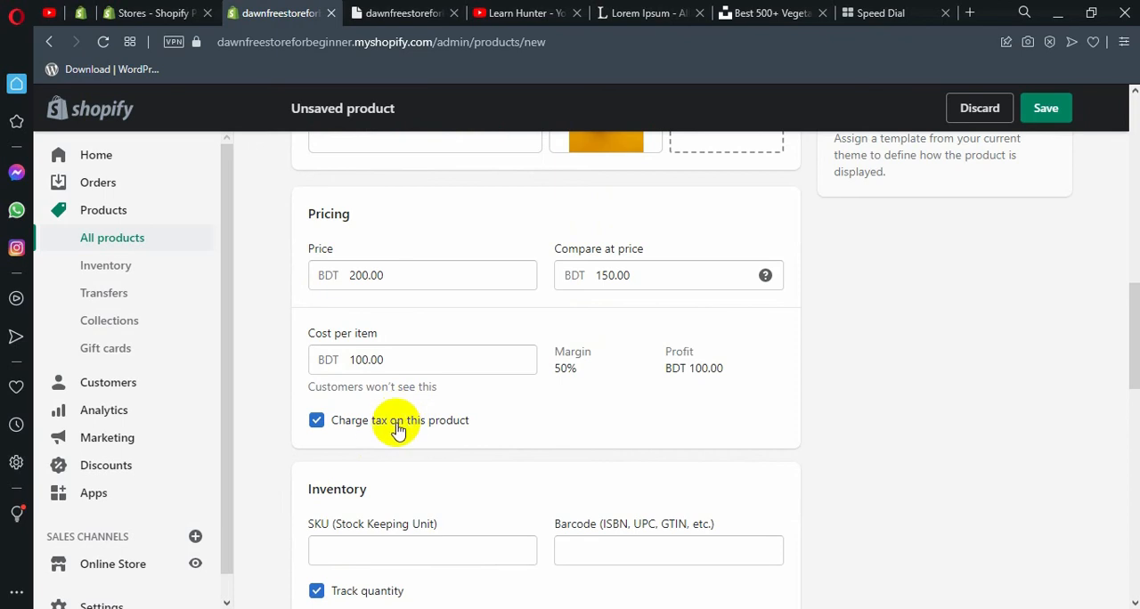
# Turn off charging tax on the product and go over the SKU and barcode fields of the inventory section.
pyautogui.click(318, 422)
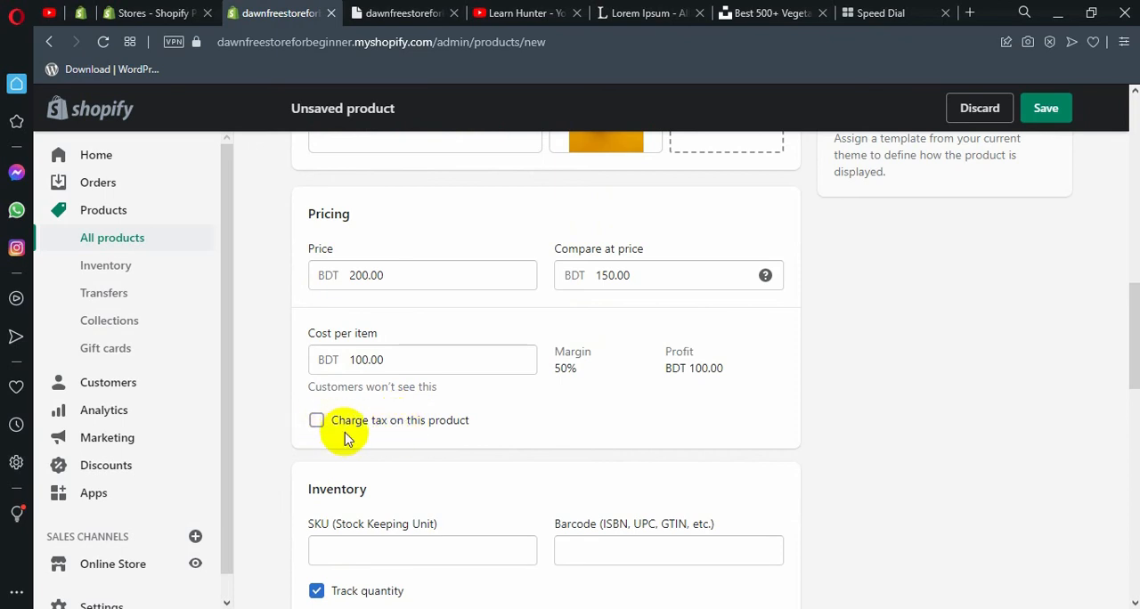
pyautogui.scroll(-2, 361, 452)
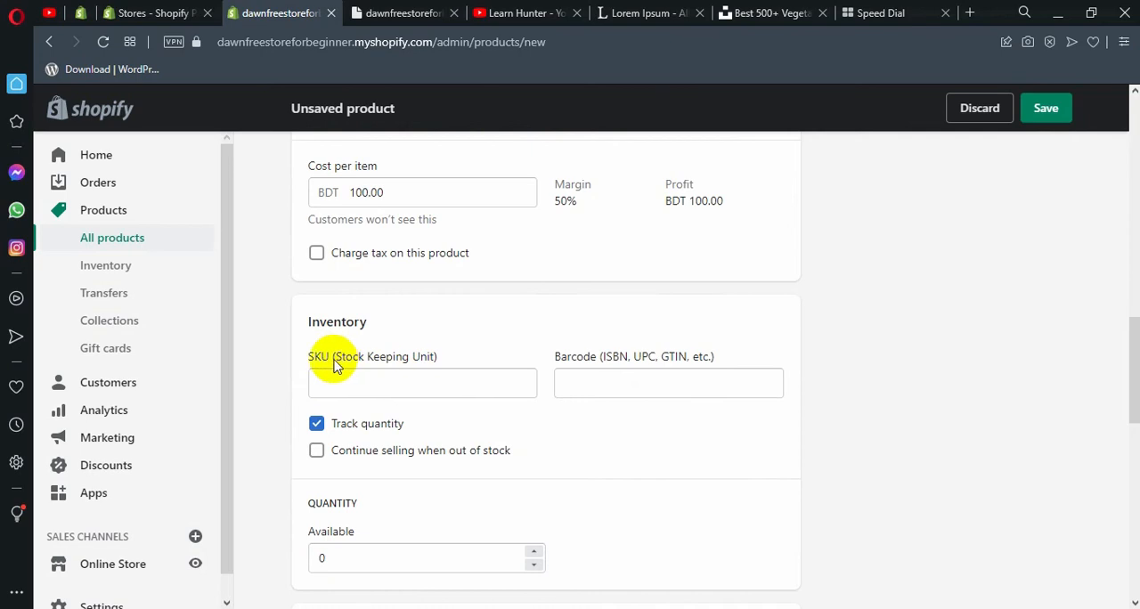
pyautogui.moveTo(334, 361); pyautogui.dragTo(441, 361)
pyautogui.click(405, 380)
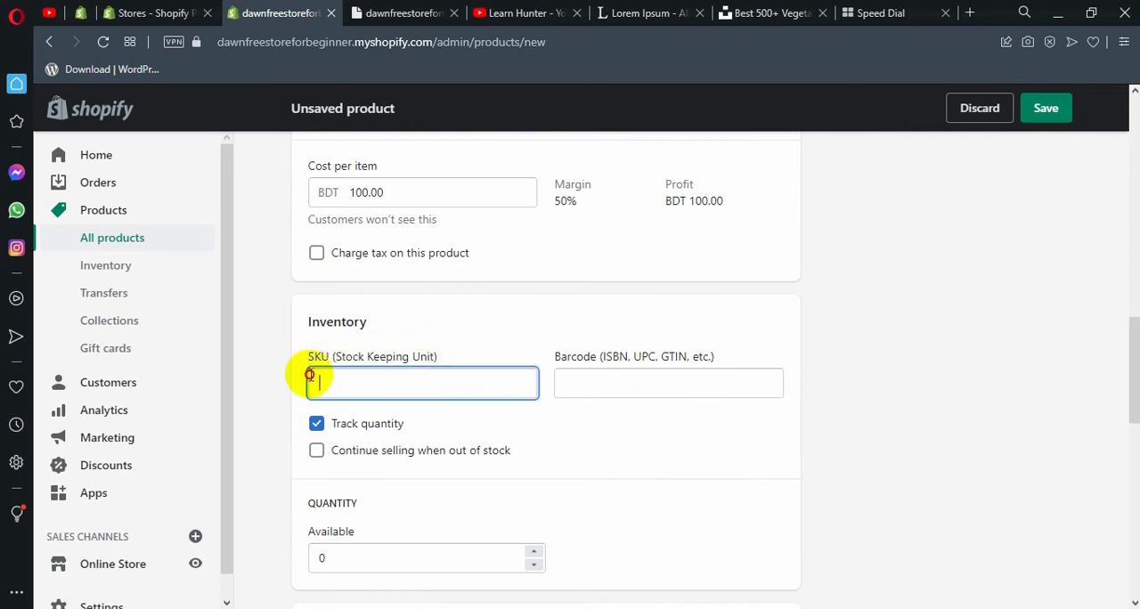
pyautogui.click(573, 392)
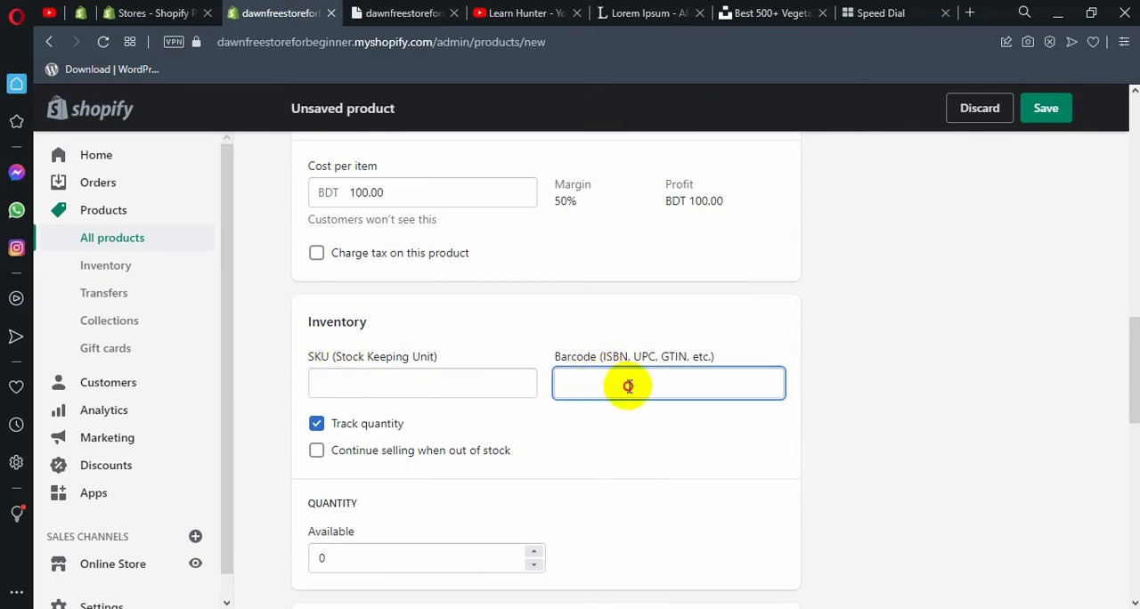
pyautogui.scroll(-2, 653, 386)
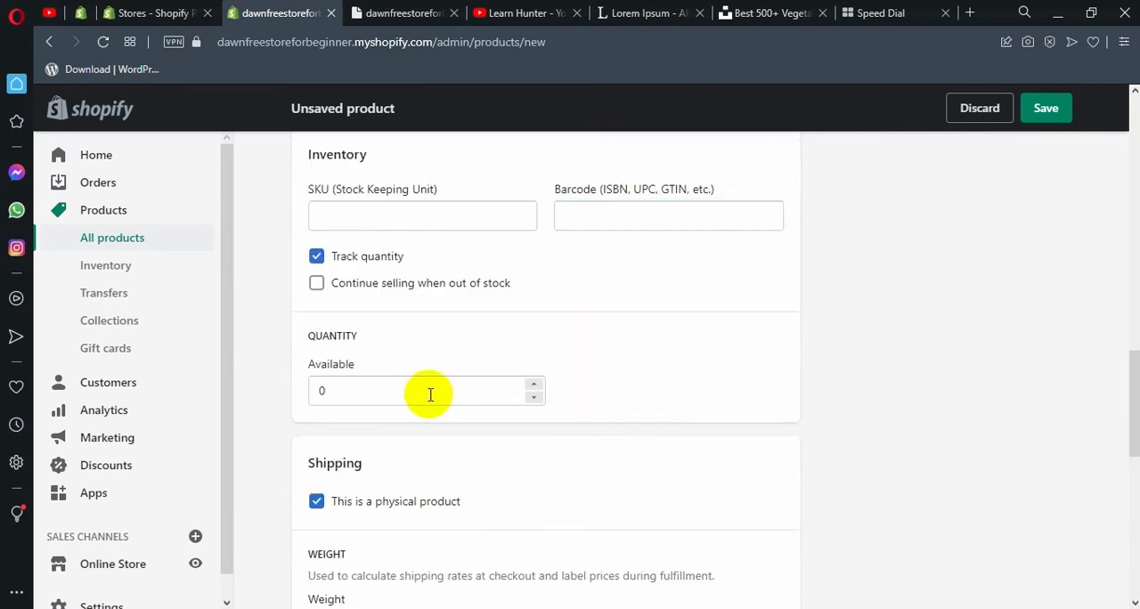
# Set the product's available quantity to 100.
pyautogui.click(338, 396)
pyautogui.moveTo(339, 396); pyautogui.dragTo(315, 395)
pyautogui.moveTo(310, 336); pyautogui.dragTo(341, 349)
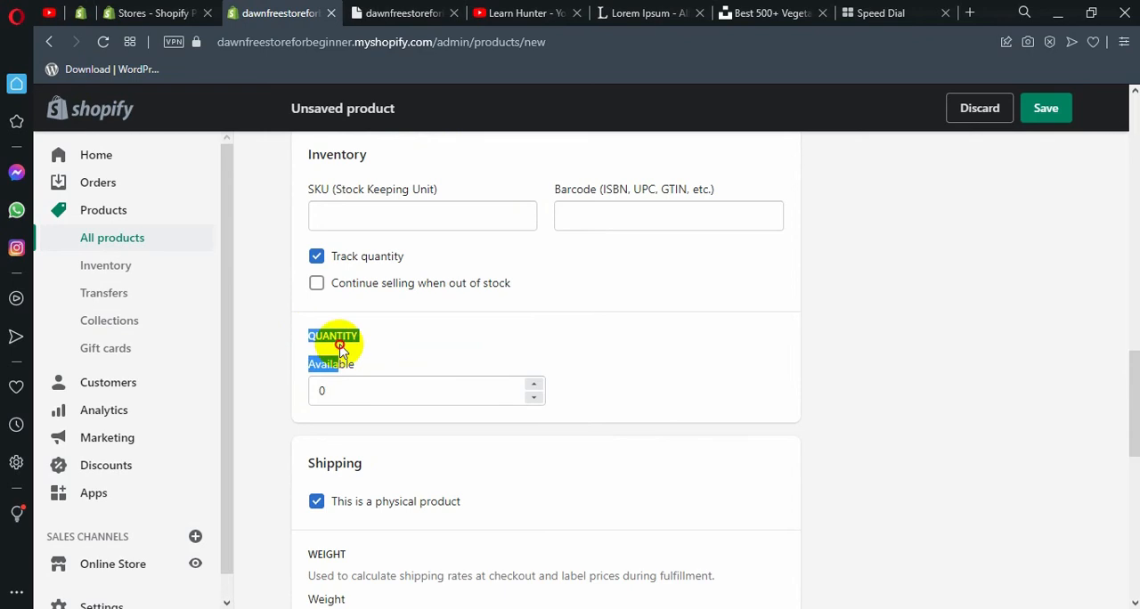
pyautogui.moveTo(343, 390)
pyautogui.mouseDown()
pyautogui.moveTo(285, 383)
pyautogui.moveTo(358, 390)
pyautogui.mouseUp()
pyautogui.click(328, 390)
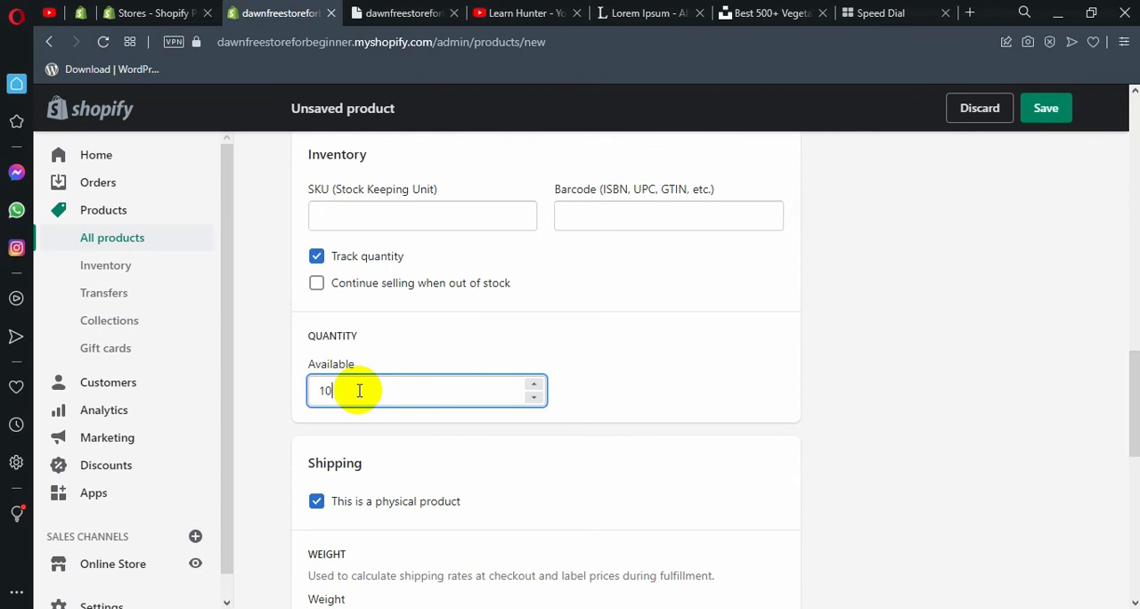
pyautogui.click(611, 445)
# Turn the physical product setting off and back on to compare the shipping fields it controls.
pyautogui.scroll(-1, 590, 437)
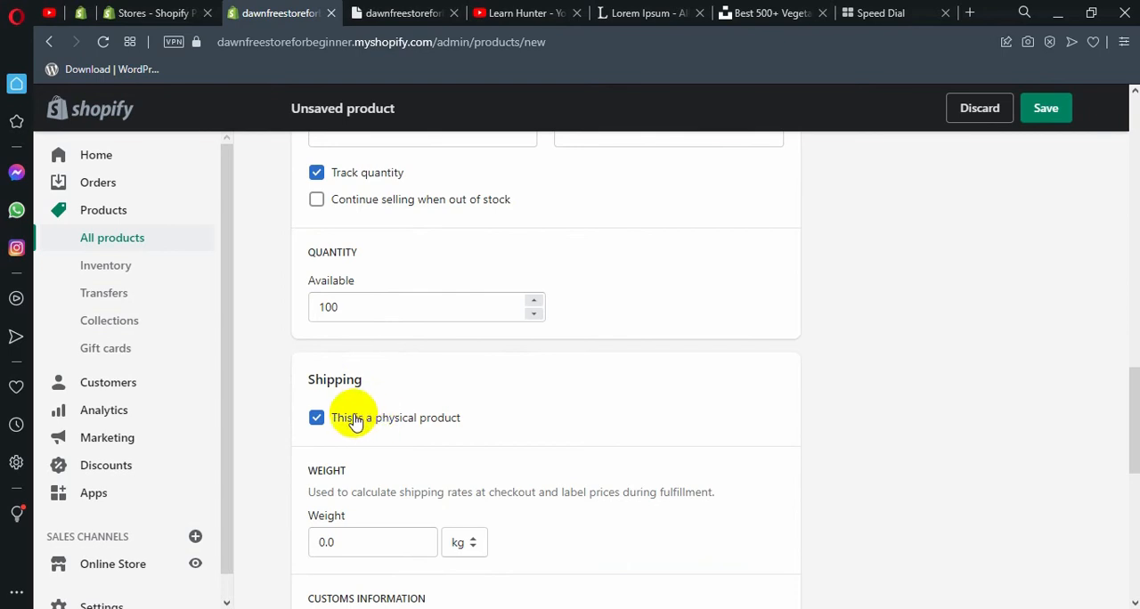
pyautogui.click(318, 418)
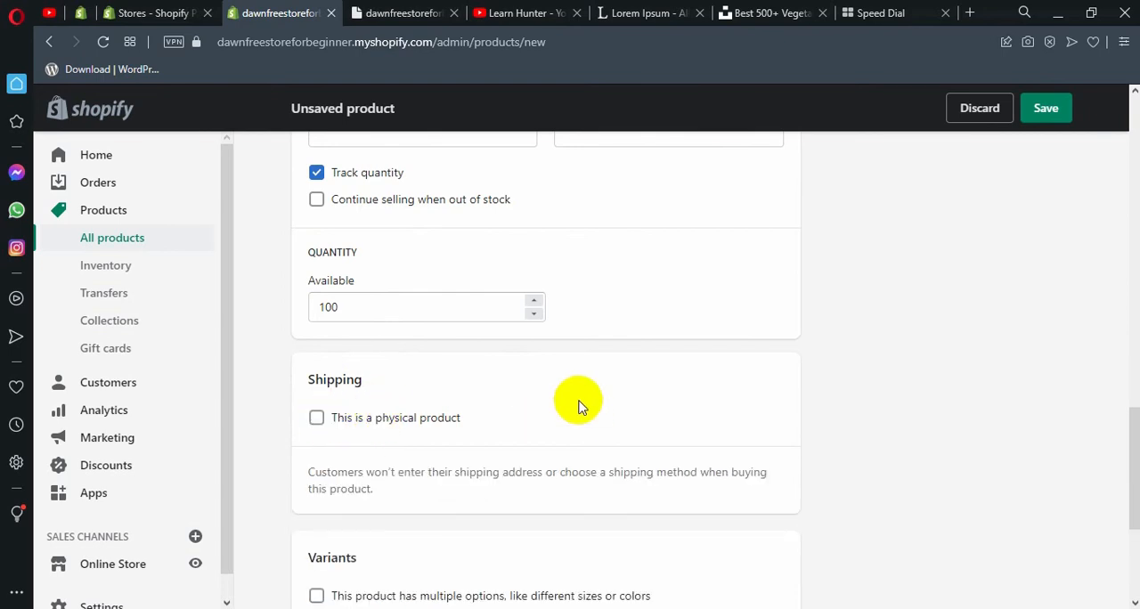
pyautogui.click(420, 424)
pyautogui.scroll(15, 759, 403)
pyautogui.scroll(-15, 599, 382)
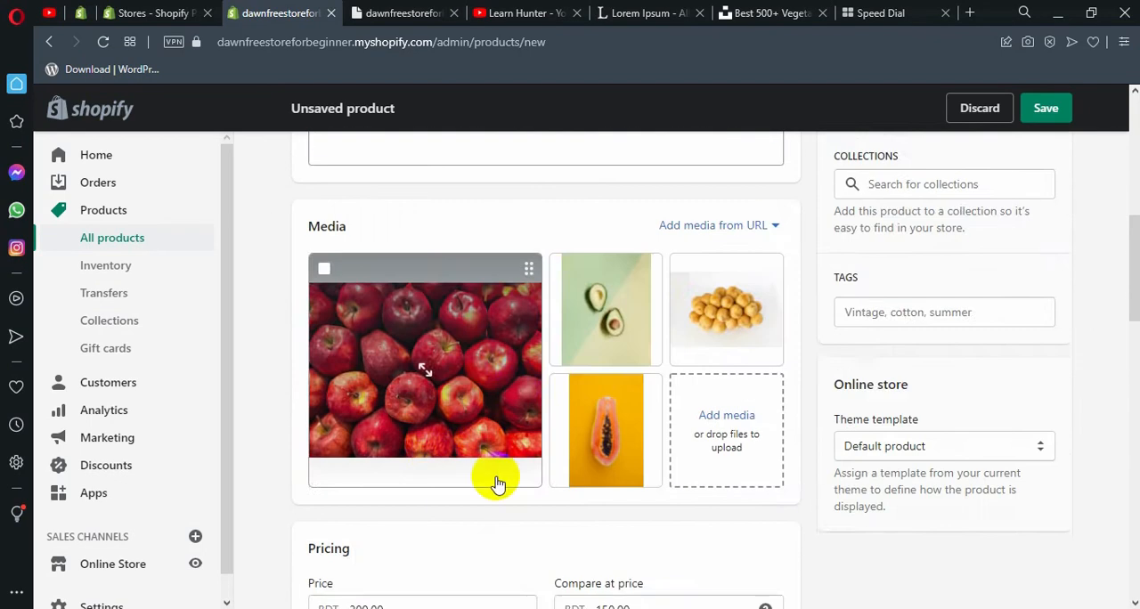
pyautogui.scroll(-5, 499, 356)
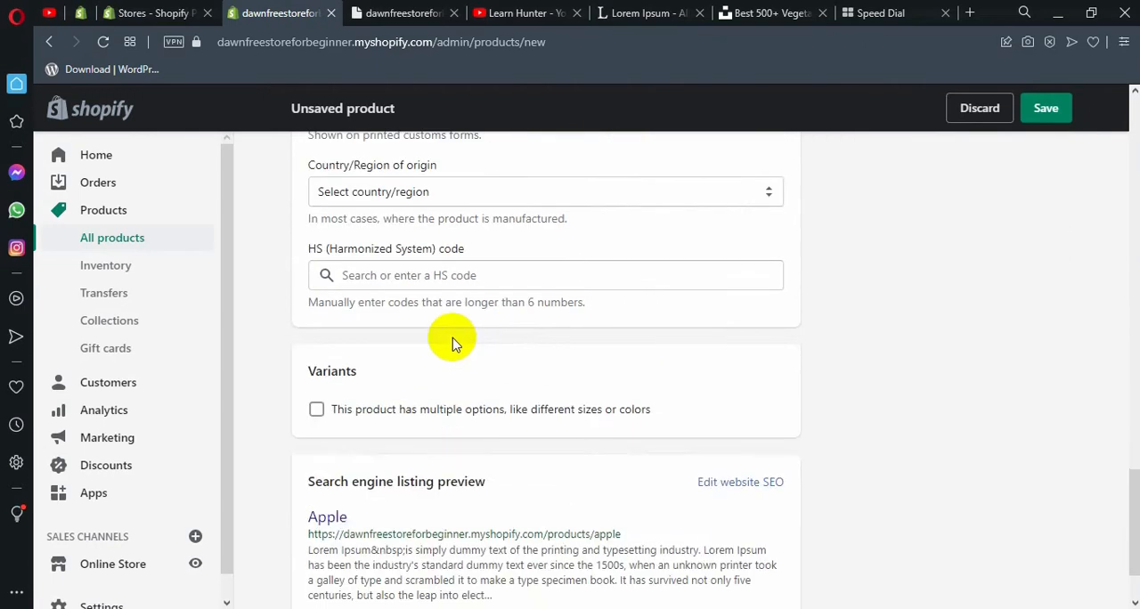
# Set the product's shipping weight to 2.0 and keep kilograms as the weight unit.
pyautogui.scroll(6, 407, 294)
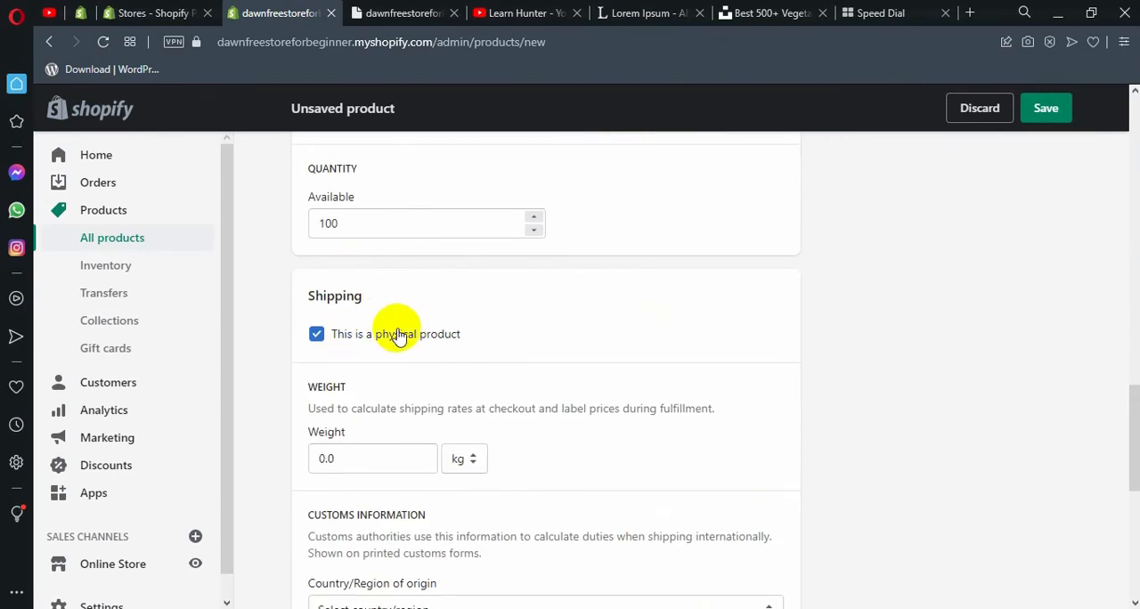
pyautogui.click(329, 458)
pyautogui.moveTo(371, 459); pyautogui.dragTo(308, 450)
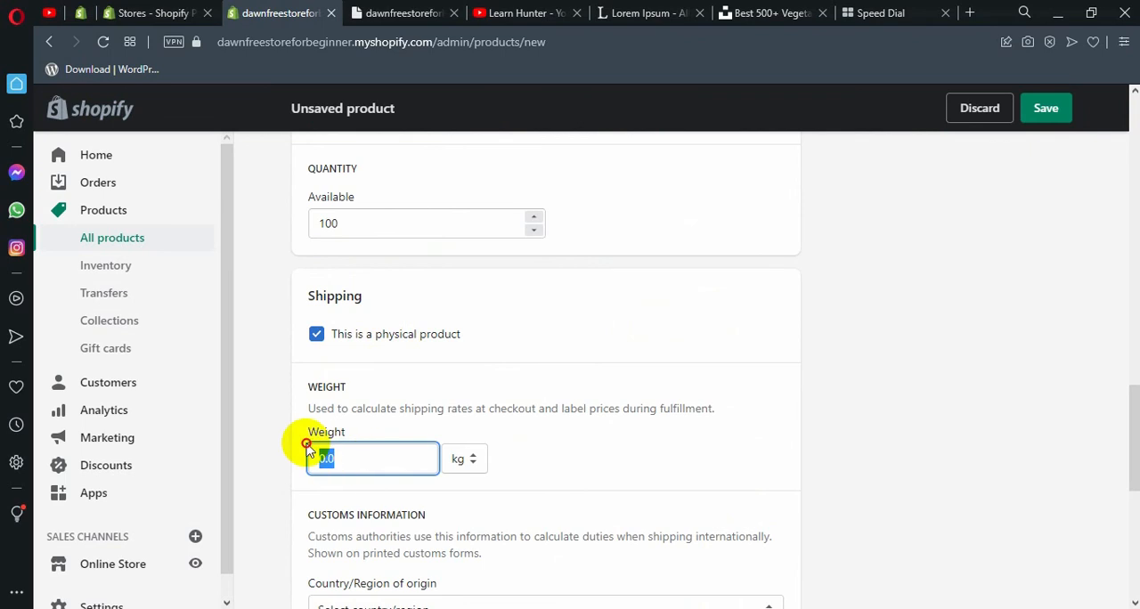
pyautogui.write('2.0')
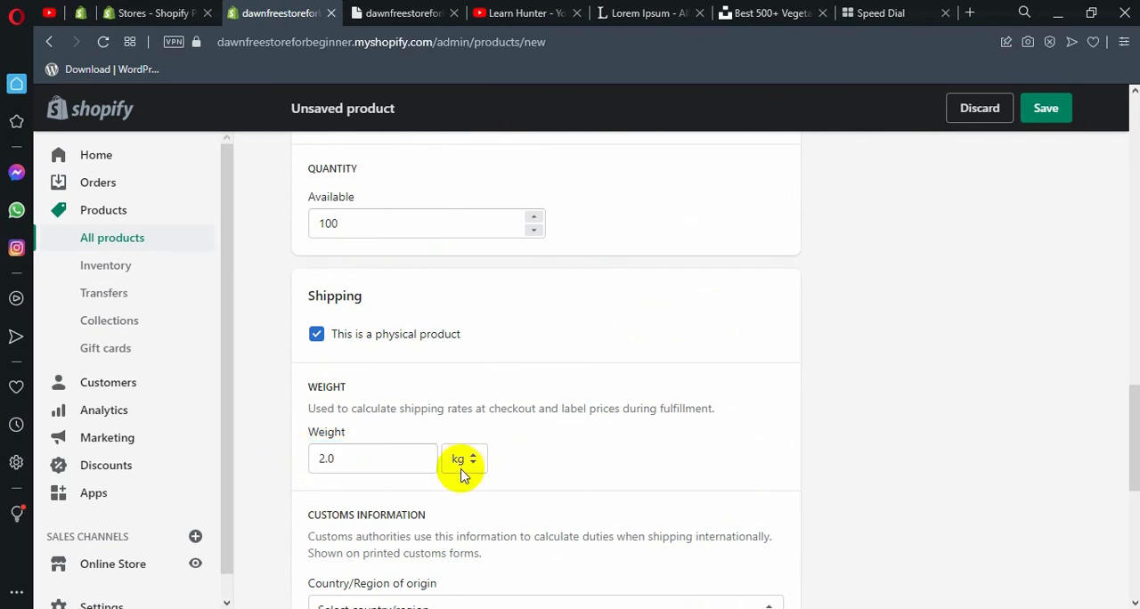
pyautogui.click(462, 458)
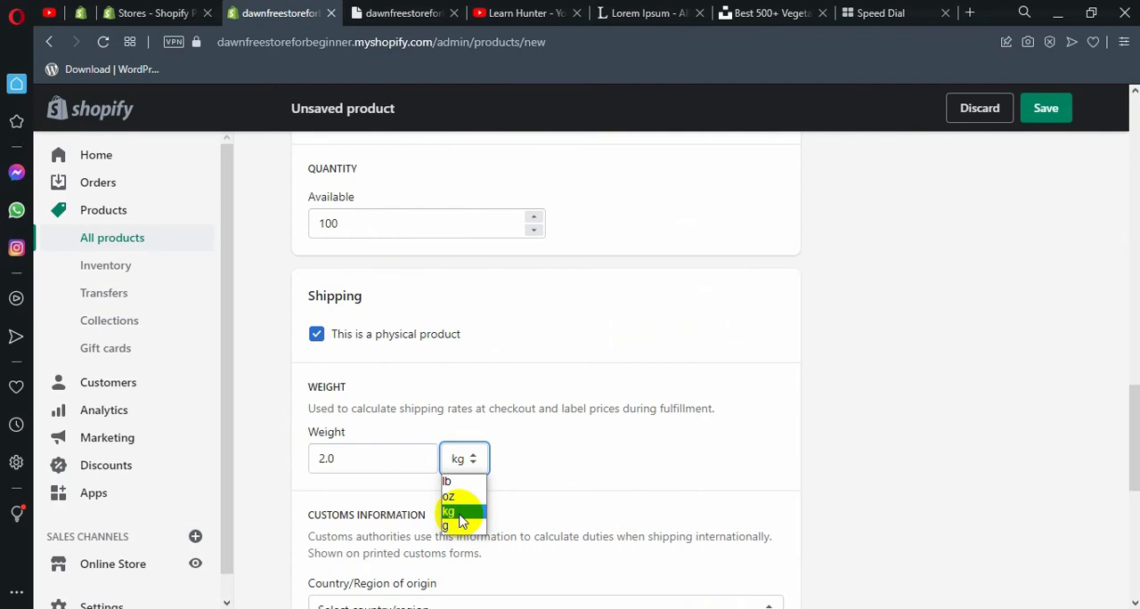
pyautogui.click(553, 476)
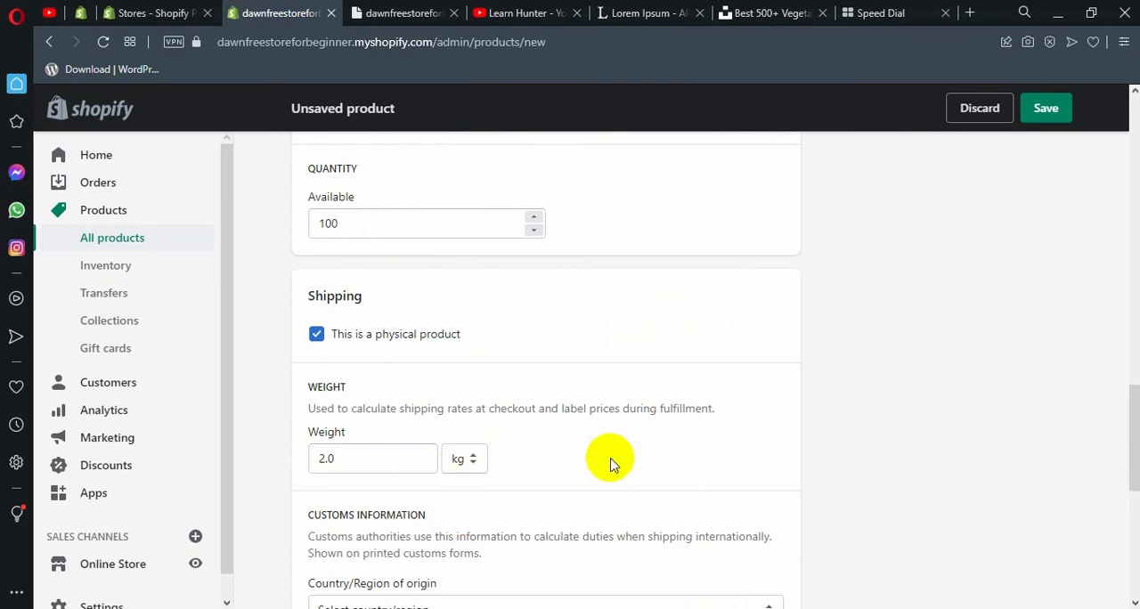
# Examine the country/region of origin and HS code fields in the product's customs information.
pyautogui.scroll(-2, 611, 464)
pyautogui.scroll(-1, 548, 287)
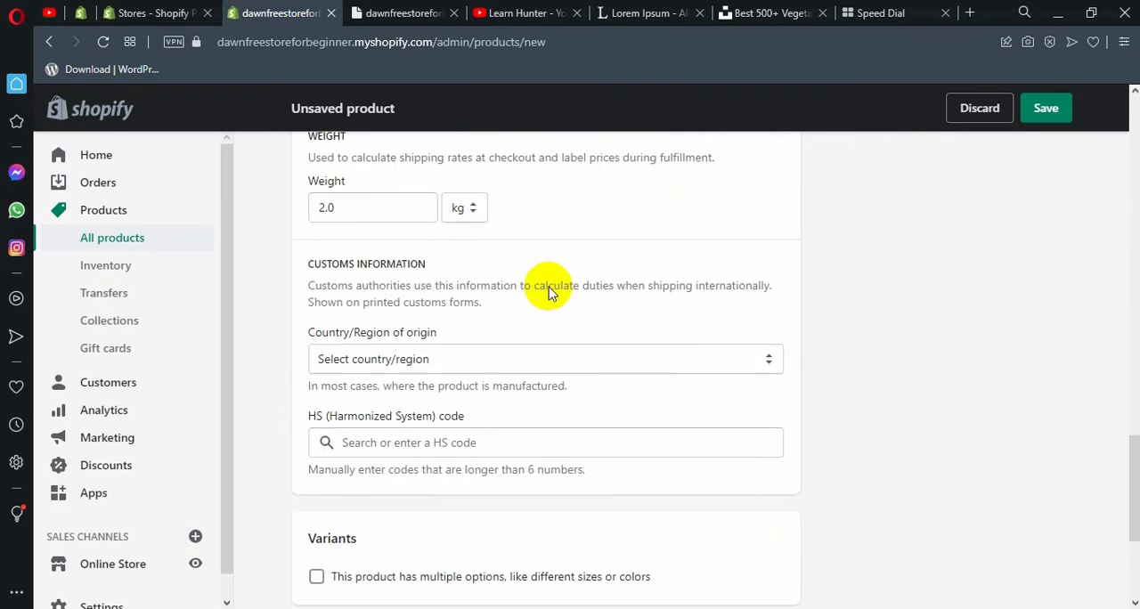
pyautogui.click(434, 363)
pyautogui.click(434, 363)
pyautogui.doubleClick(437, 361)
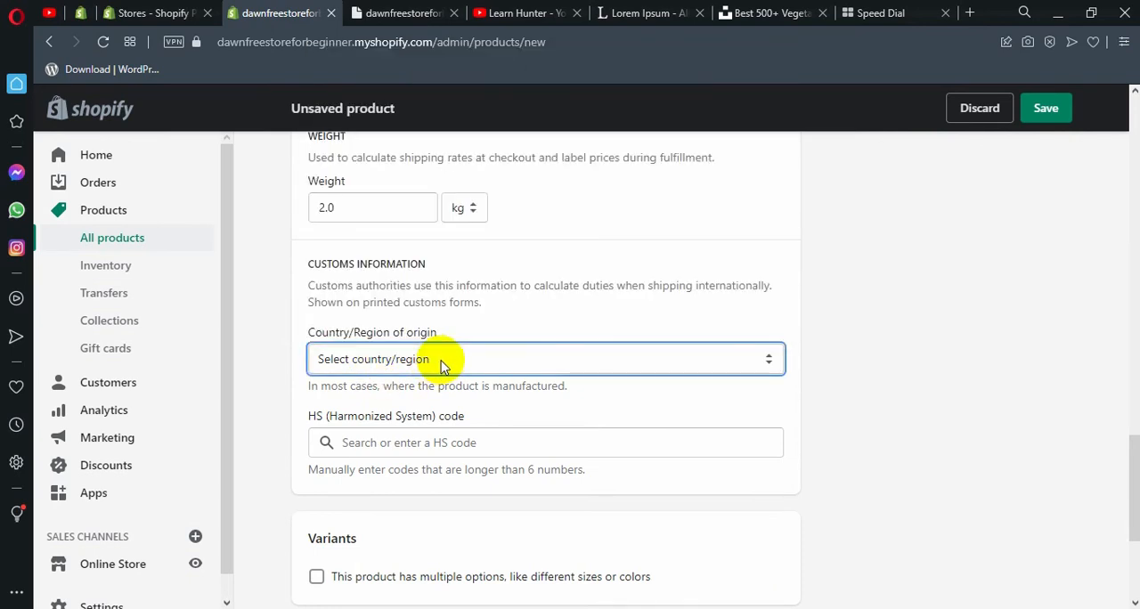
pyautogui.moveTo(517, 413)
pyautogui.mouseDown()
pyautogui.moveTo(337, 416)
pyautogui.moveTo(537, 421)
pyautogui.mouseUp()
pyautogui.scroll(-1, 488, 397)
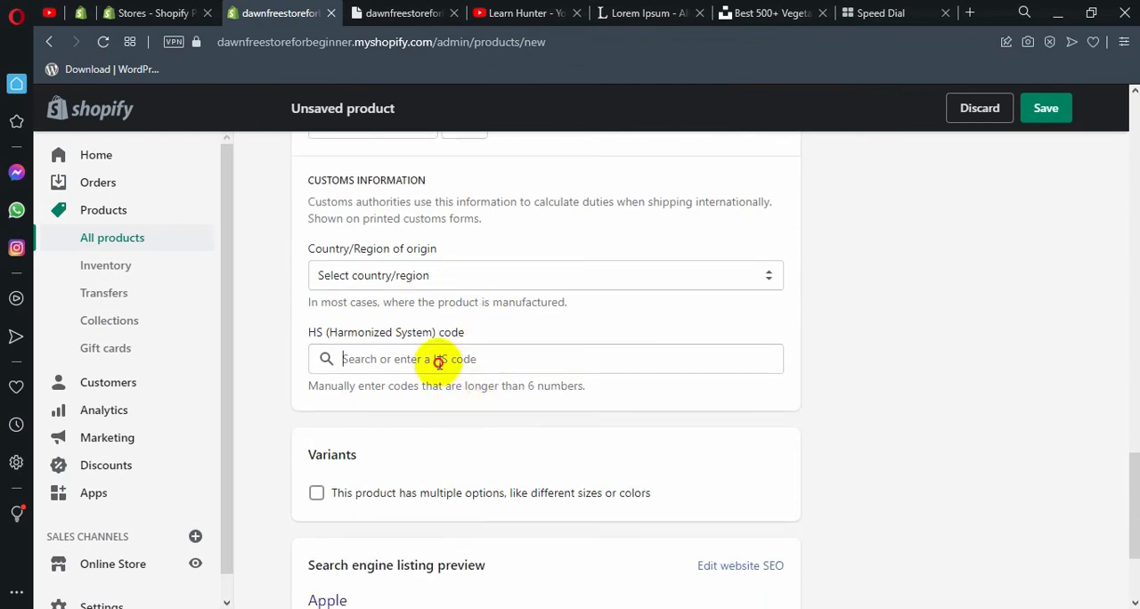
pyautogui.click(435, 360)
pyautogui.click(538, 390)
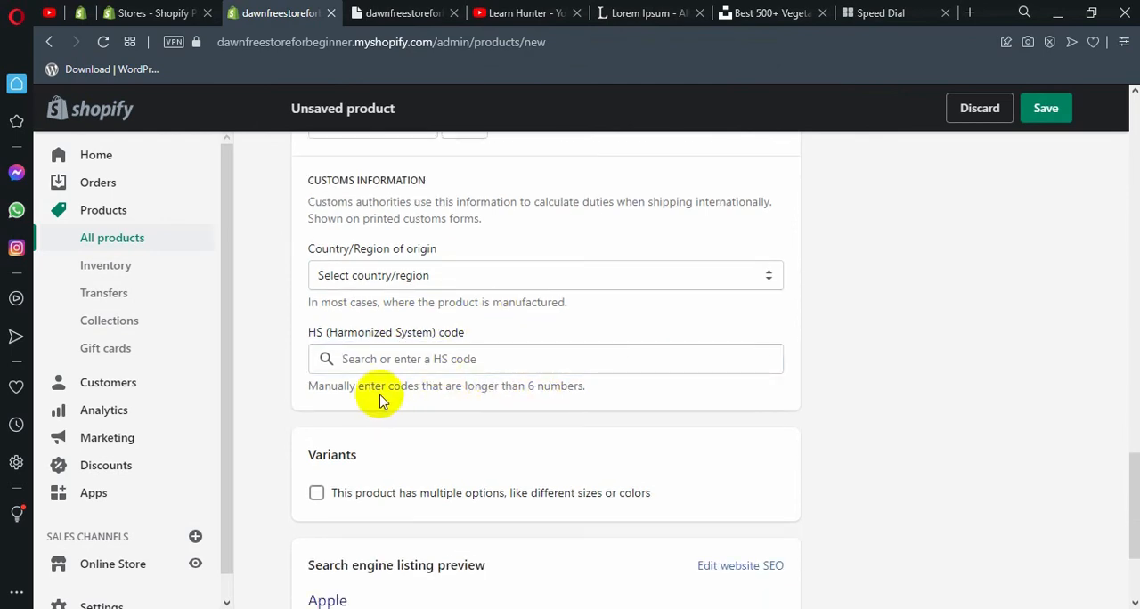
pyautogui.click(403, 353)
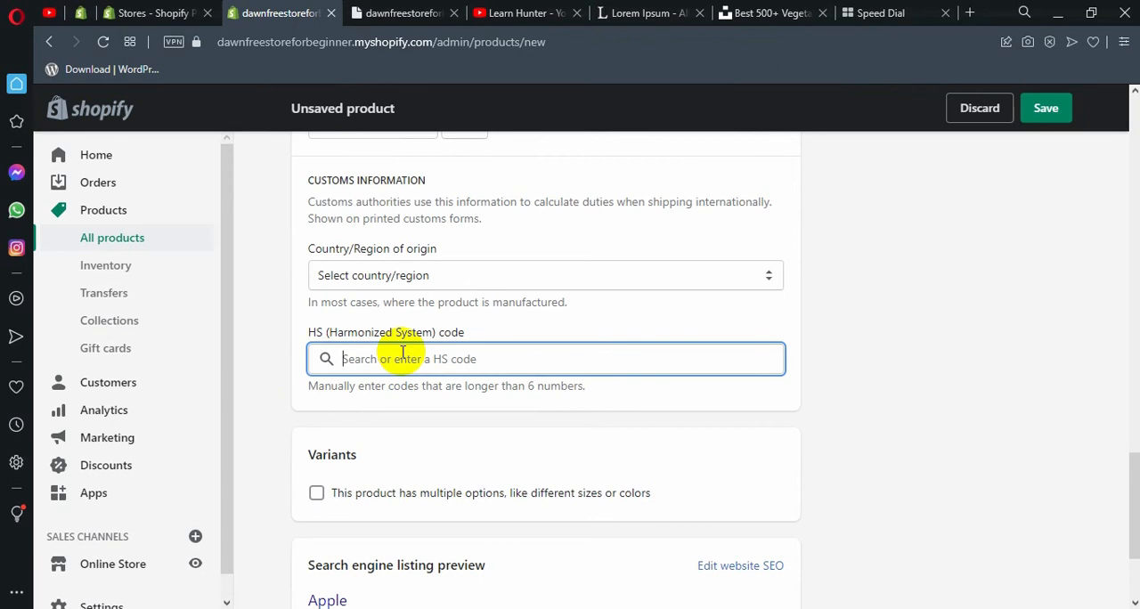
pyautogui.click(408, 323)
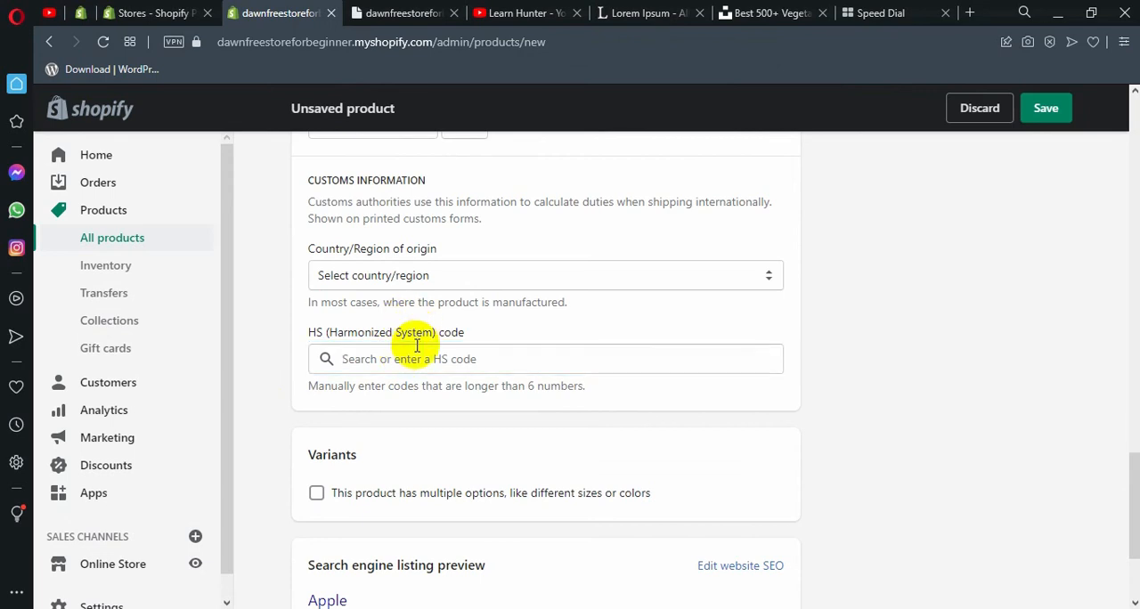
# Enable multiple options for the product's variants, inspect the Size option fields, and disable the setting again.
pyautogui.scroll(-1, 413, 417)
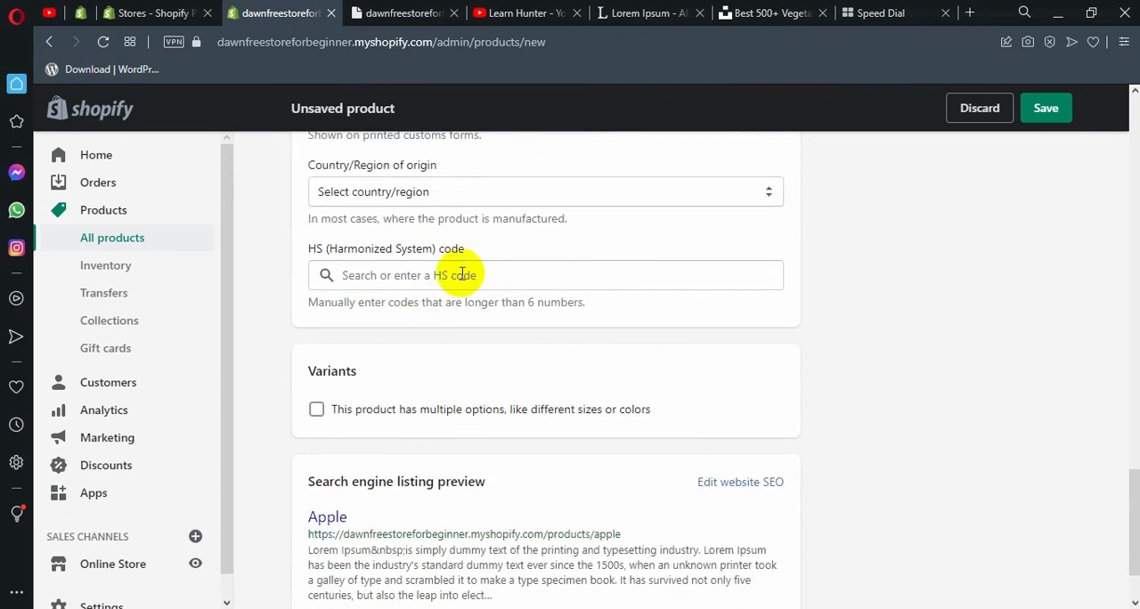
pyautogui.scroll(-1, 381, 312)
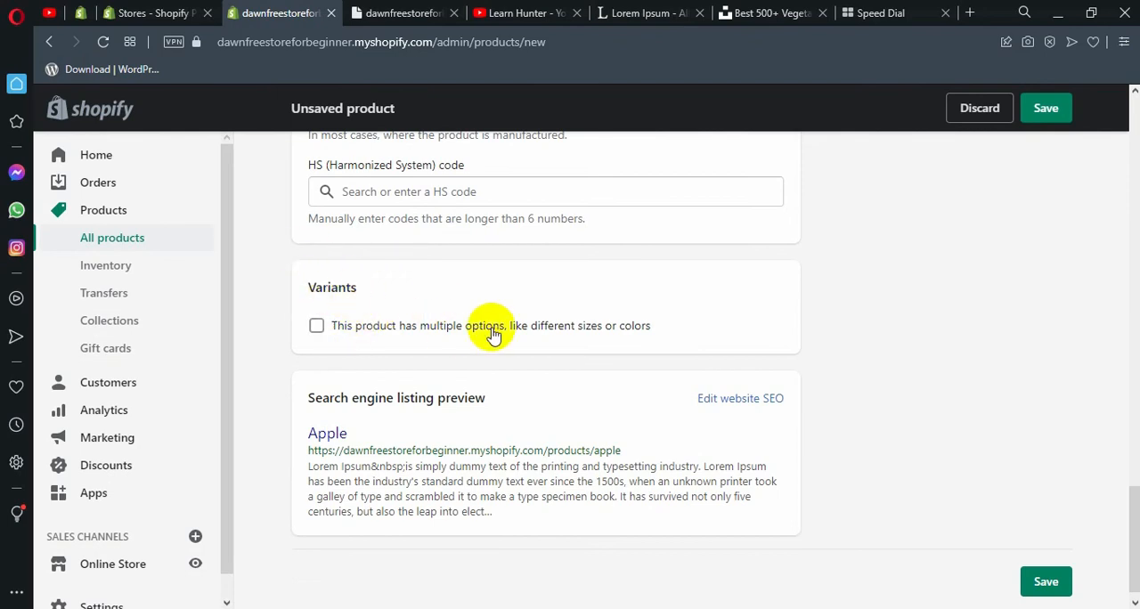
pyautogui.click(317, 327)
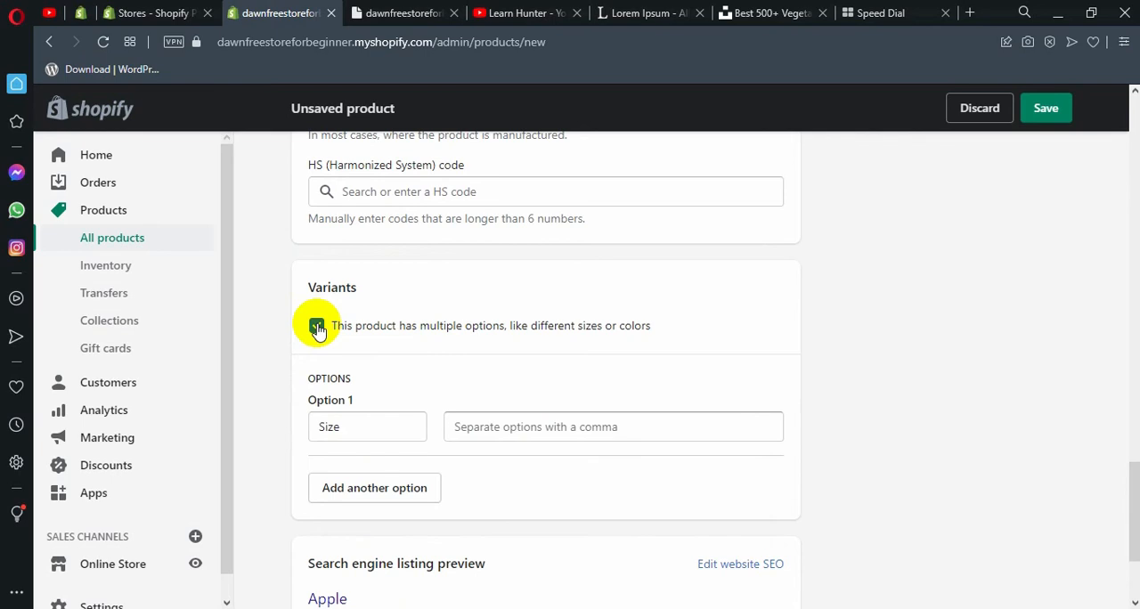
pyautogui.moveTo(339, 425); pyautogui.dragTo(306, 423)
pyautogui.click(304, 423)
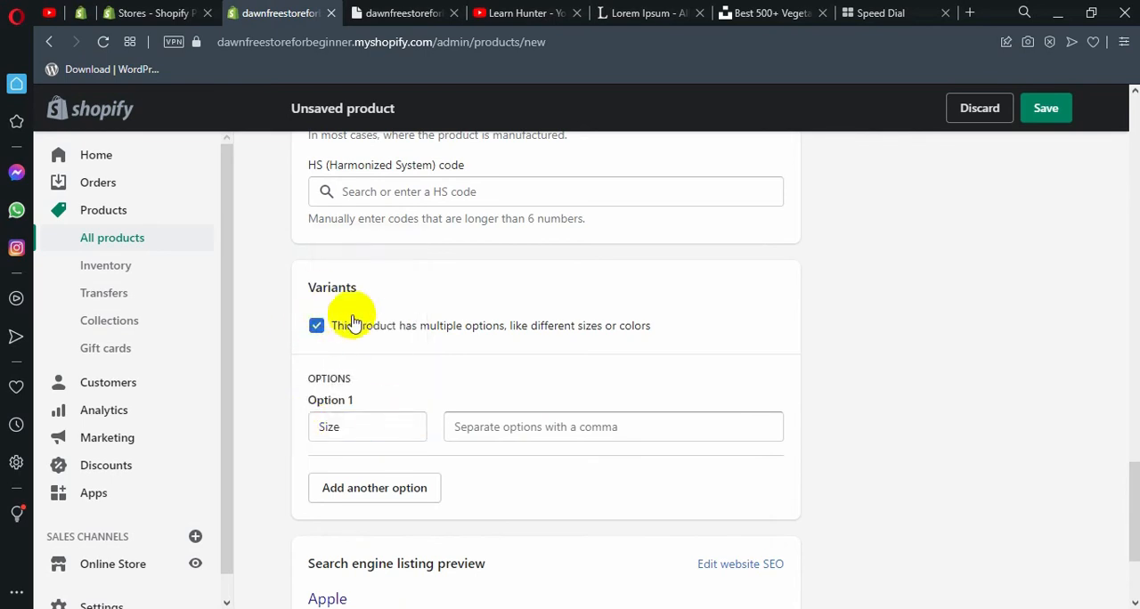
pyautogui.click(319, 327)
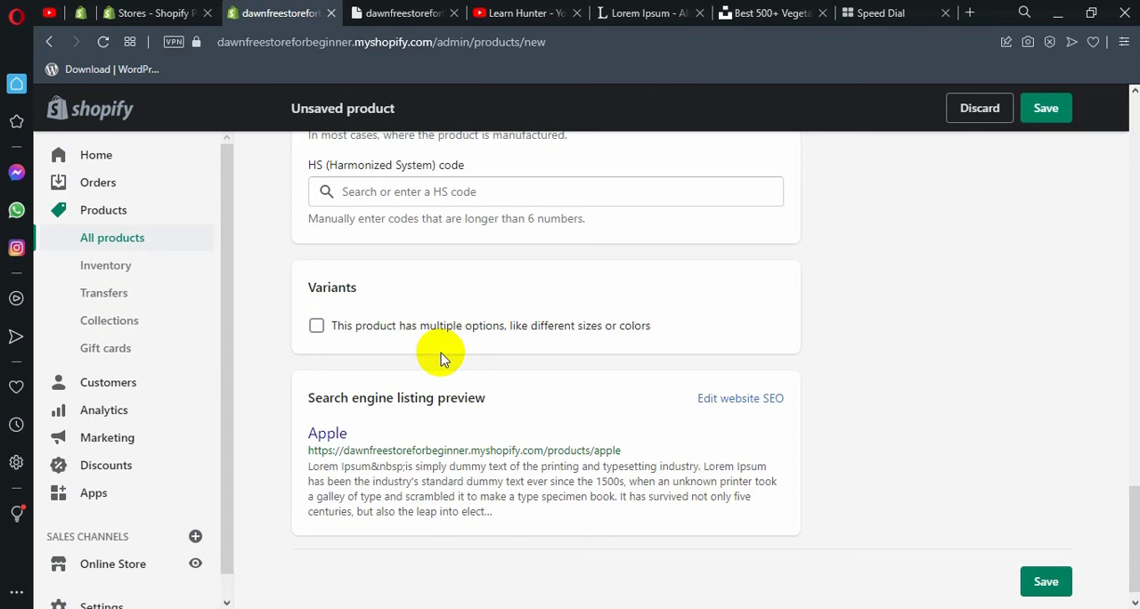
# Review the Apple product's search engine listing preview.
pyautogui.scroll(-1, 463, 347)
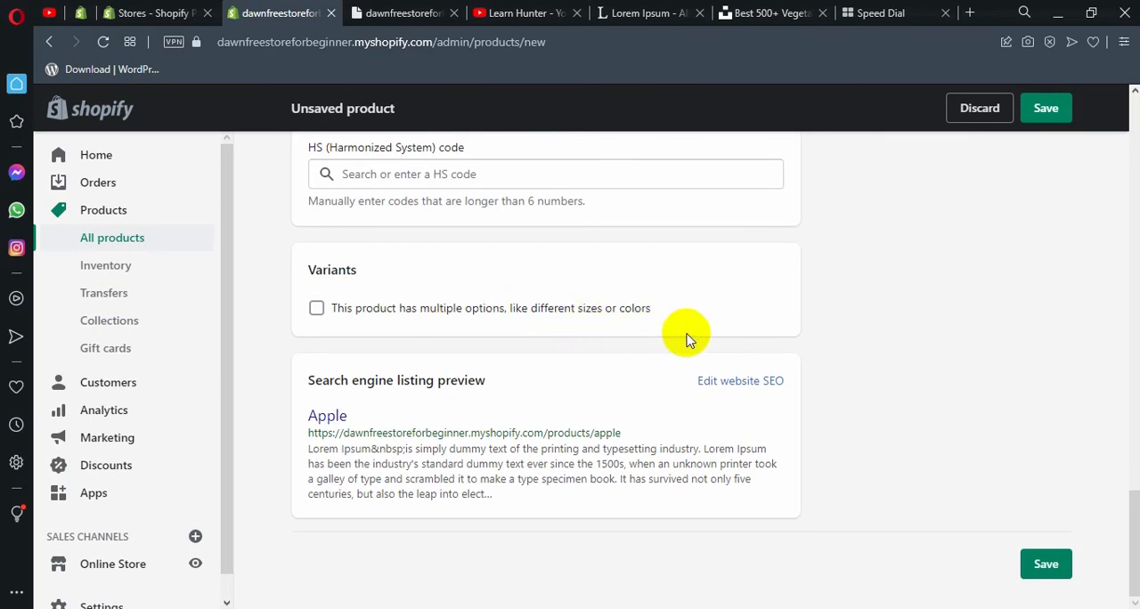
pyautogui.moveTo(305, 364); pyautogui.dragTo(526, 521)
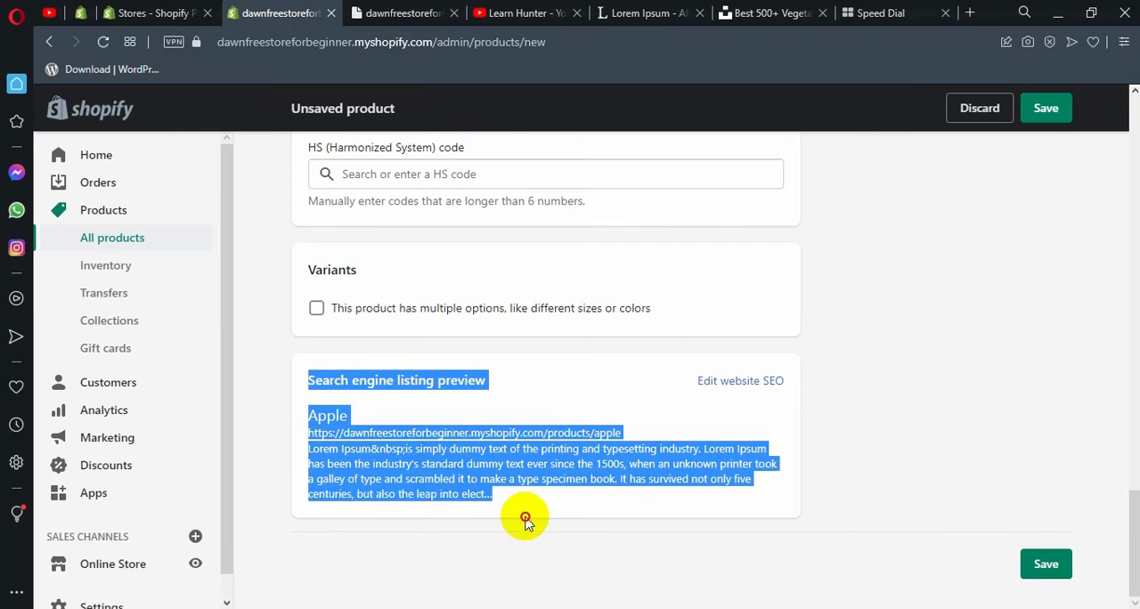
pyautogui.click(539, 517)
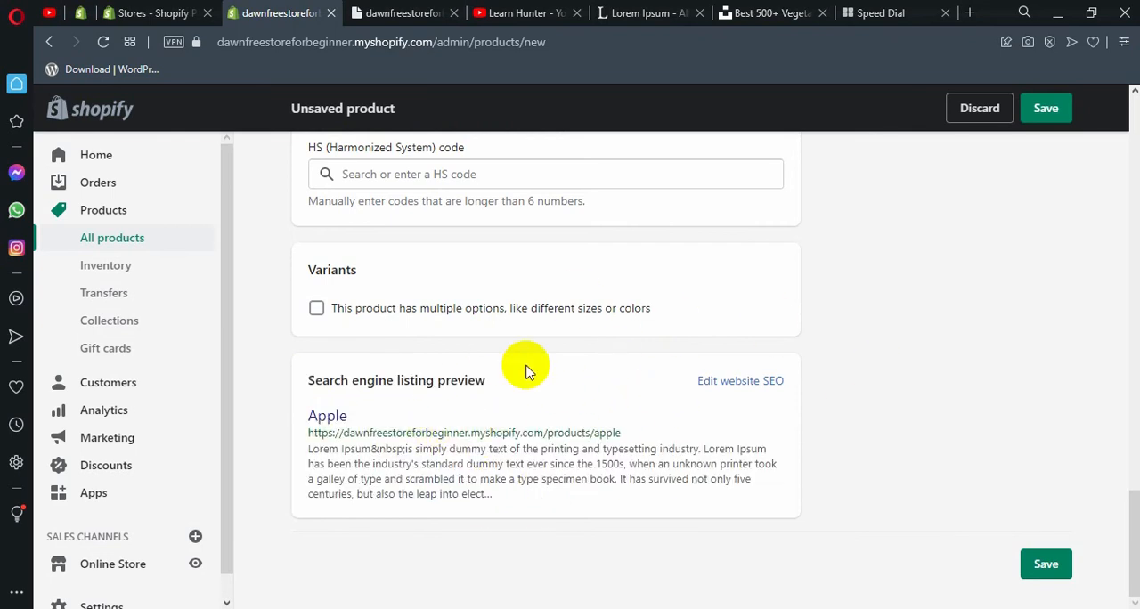
# Open the website SEO fields for editing and review the page title, description, and URL and handle.
pyautogui.click(749, 389)
pyautogui.scroll(-2, 731, 386)
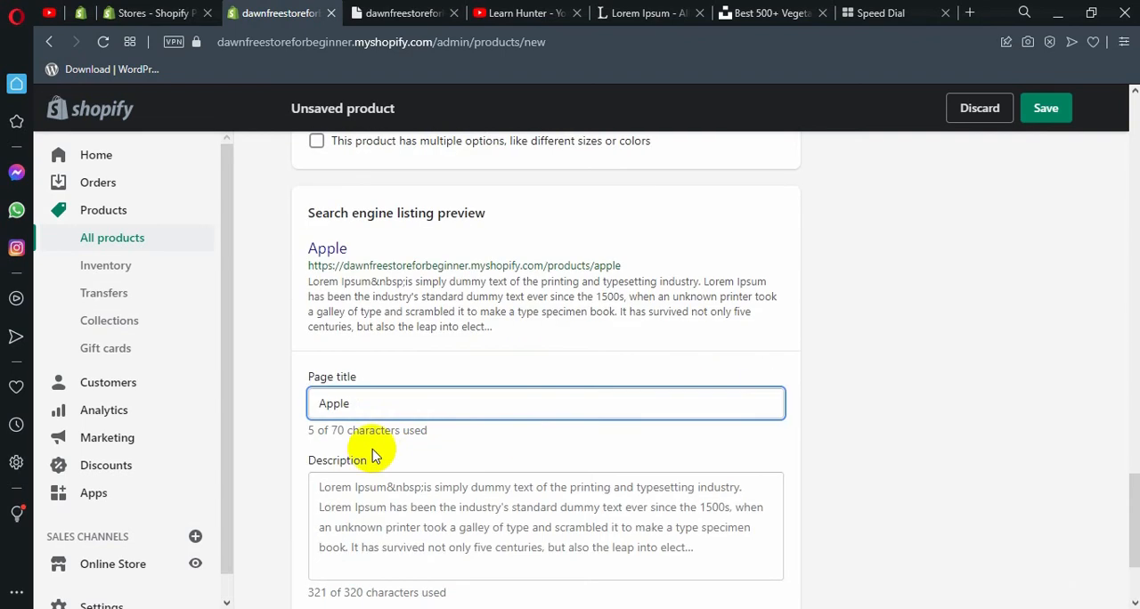
pyautogui.click(314, 376)
pyautogui.moveTo(314, 377); pyautogui.dragTo(369, 377)
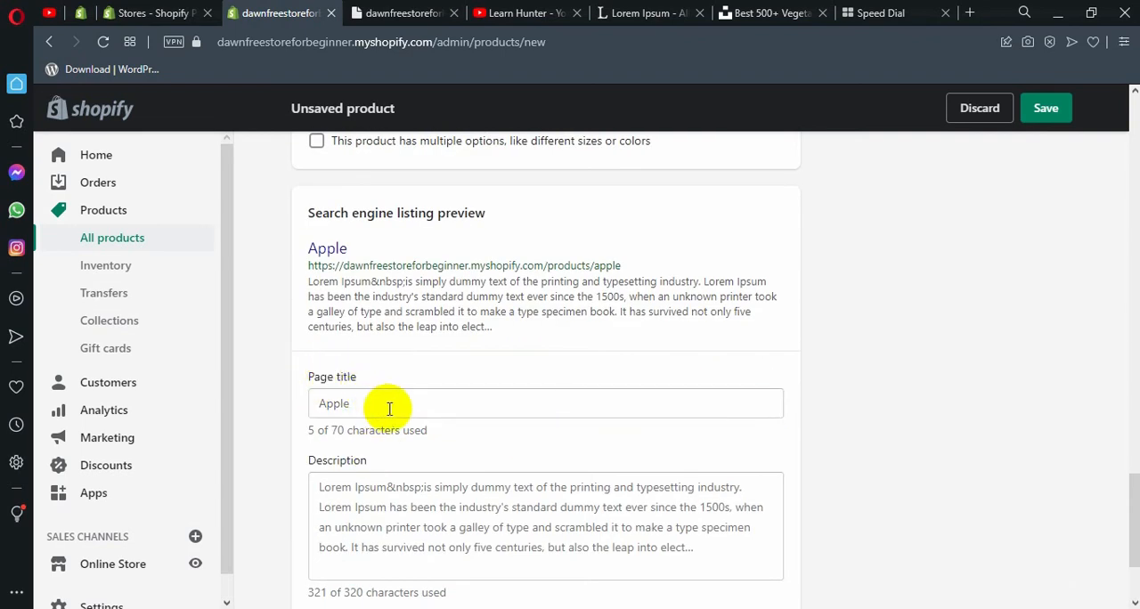
pyautogui.click(421, 408)
pyautogui.scroll(-1, 443, 402)
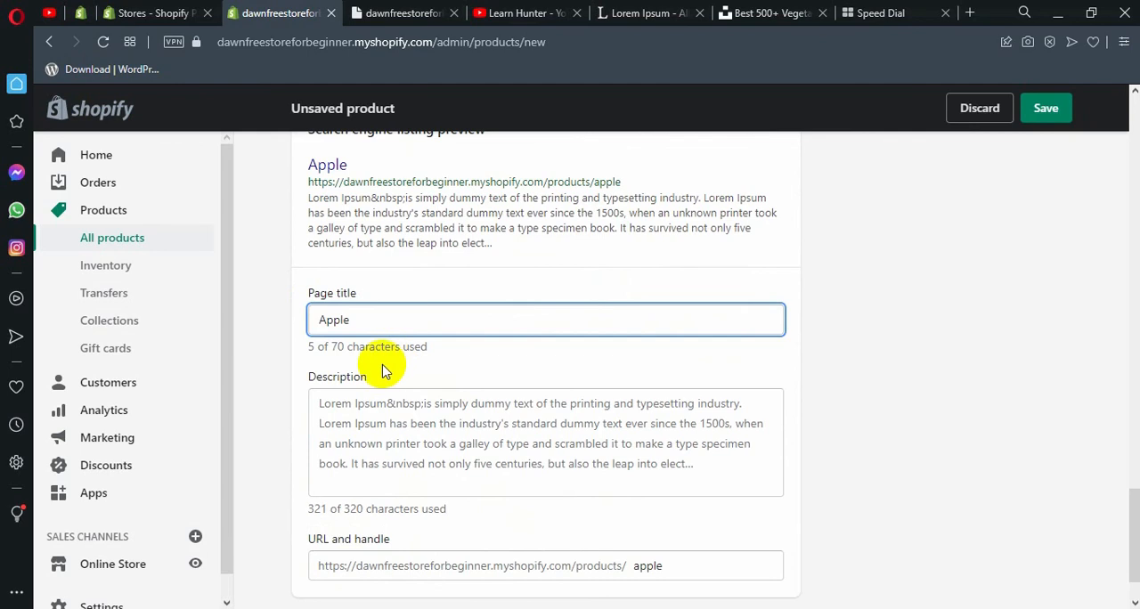
pyautogui.moveTo(324, 400); pyautogui.dragTo(445, 427)
pyautogui.click(598, 446)
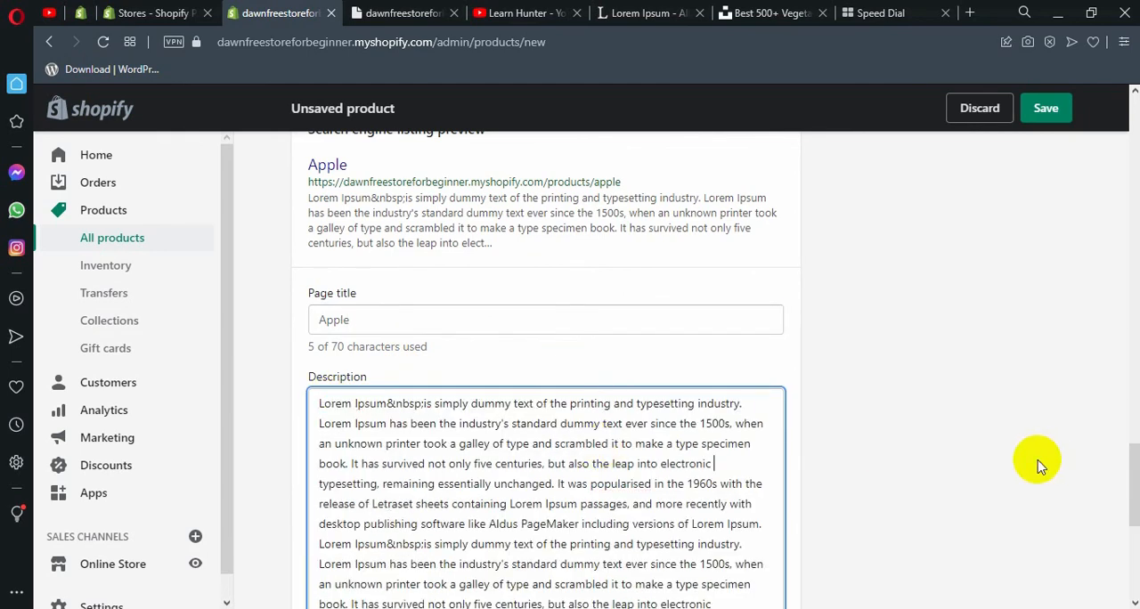
pyautogui.scroll(-3, 534, 287)
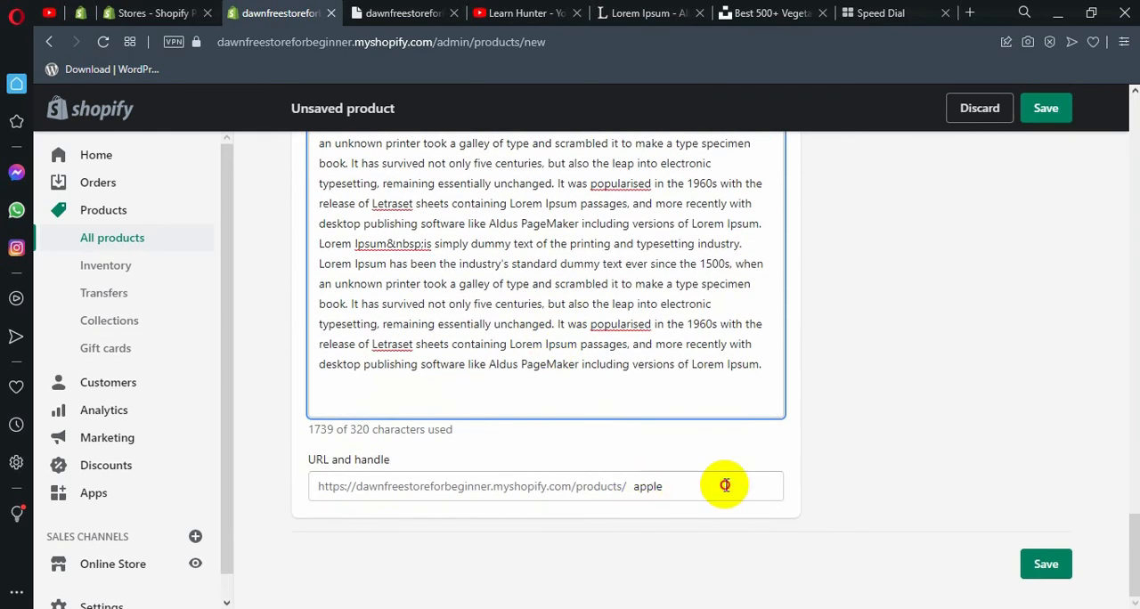
# Finish reviewing the search engine listing's URL and handle, and save the new Apple product.
pyautogui.moveTo(728, 487); pyautogui.dragTo(461, 474)
pyautogui.click(648, 436)
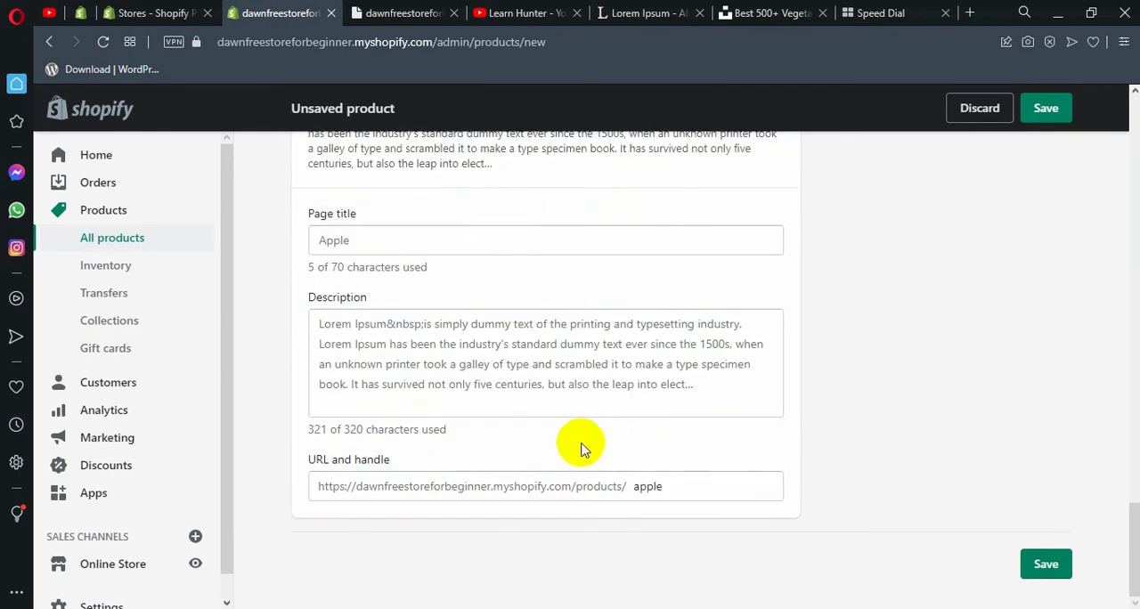
pyautogui.click(1048, 567)
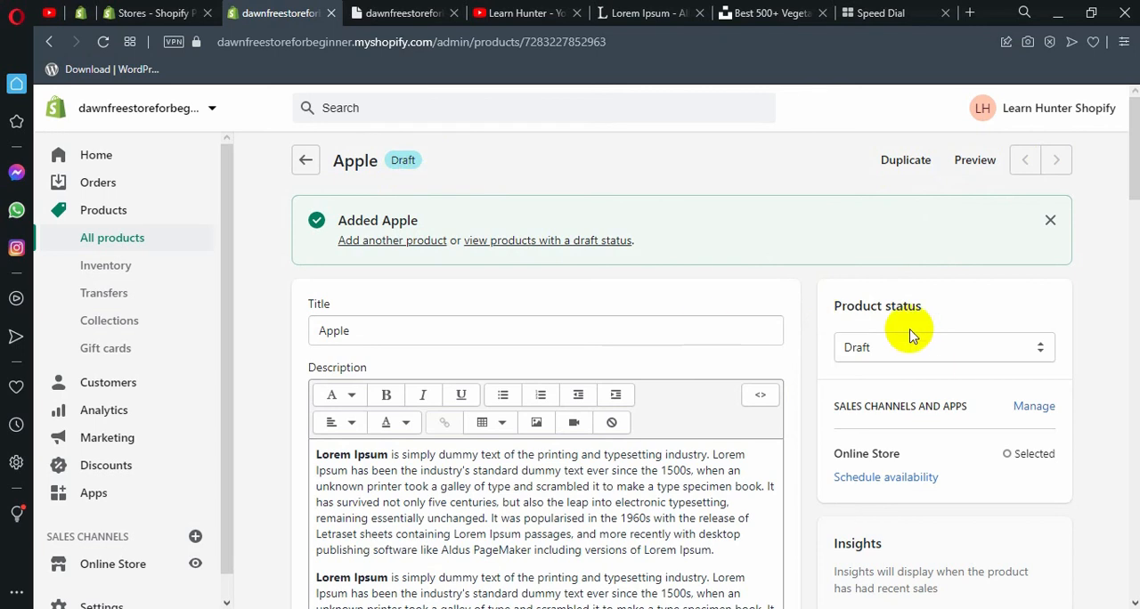
# Check the storefront home page, and set the Apple product's status to Active.
pyautogui.click(873, 297)
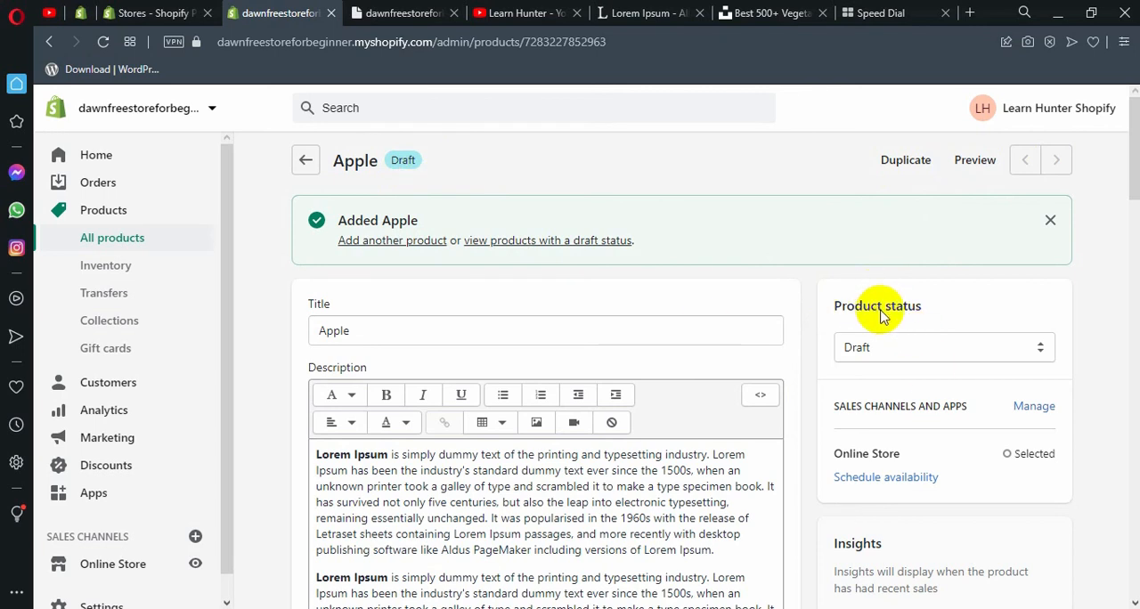
pyautogui.click(405, 12)
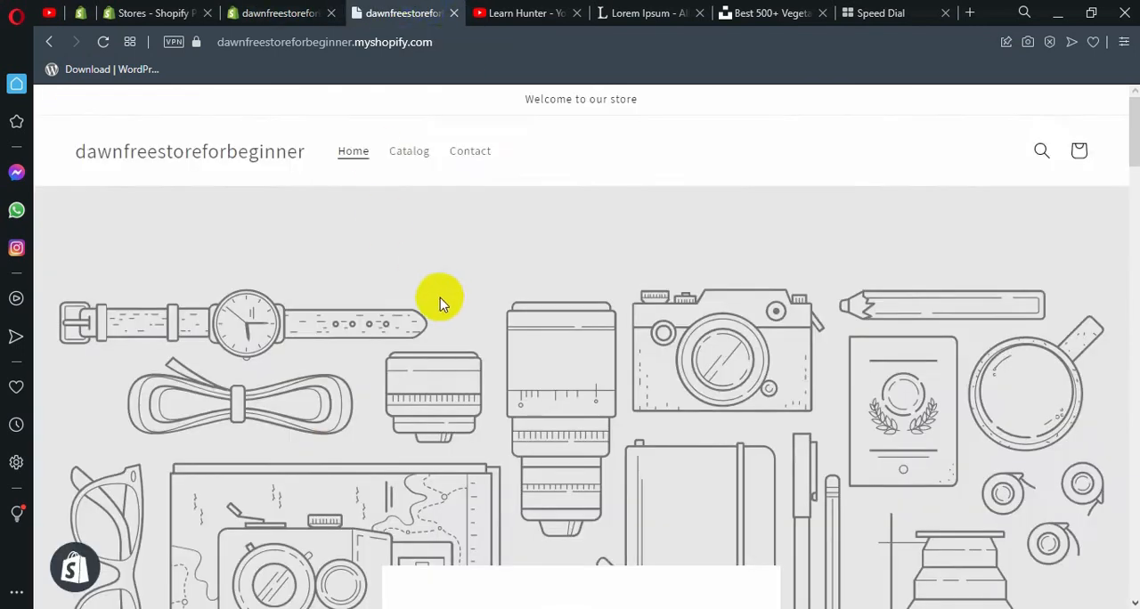
pyautogui.scroll(-2, 437, 301)
pyautogui.click(330, 7)
pyautogui.click(857, 348)
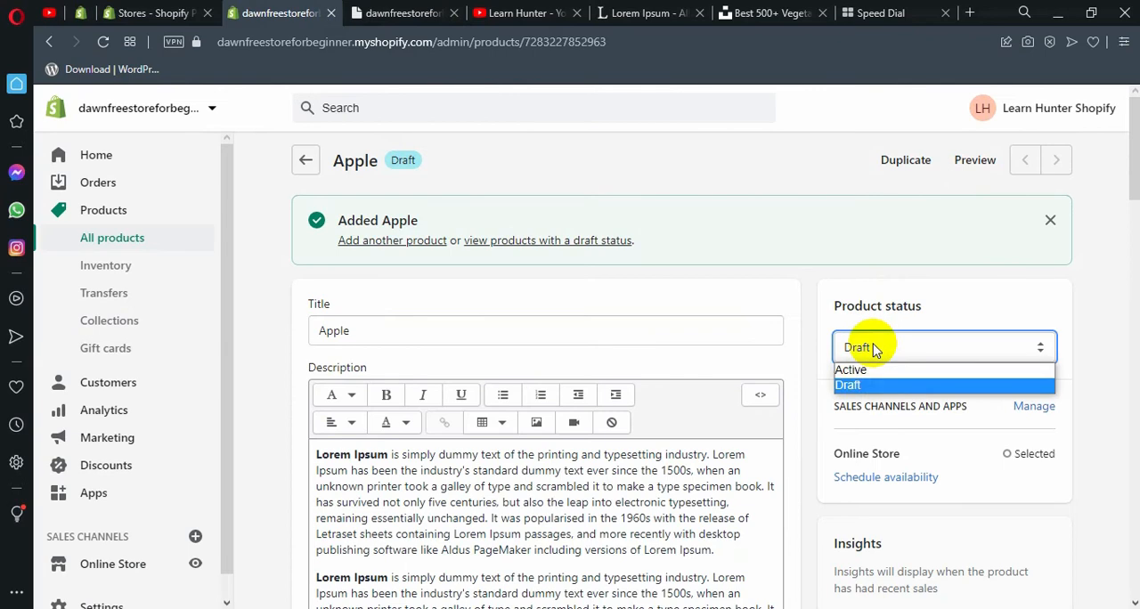
pyautogui.click(851, 370)
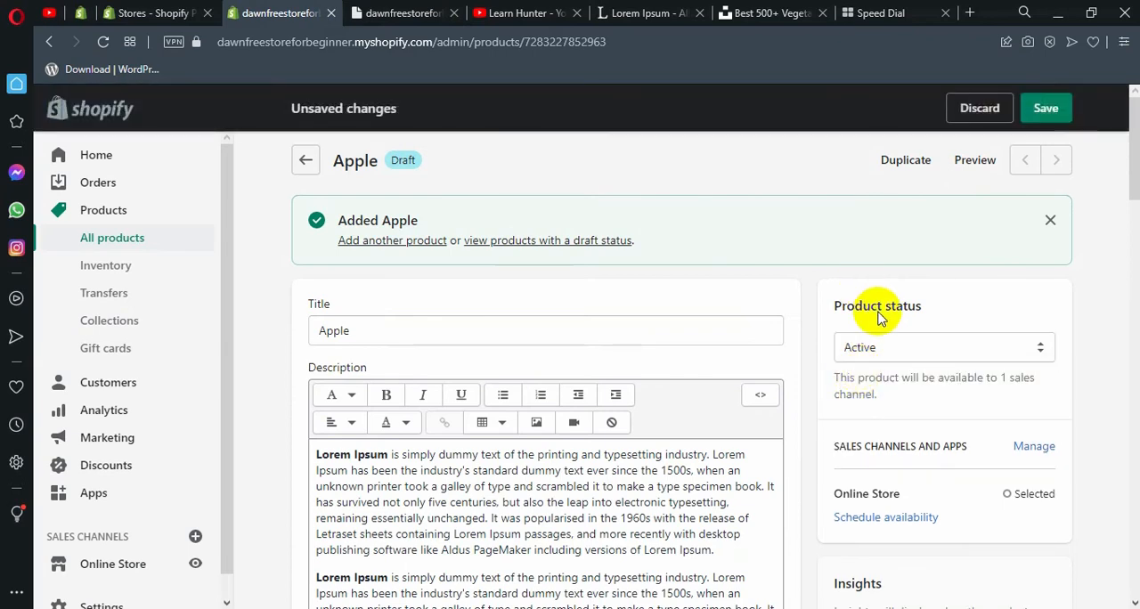
# Examine the vendor field and its options in the product's organization settings.
pyautogui.scroll(-1, 872, 313)
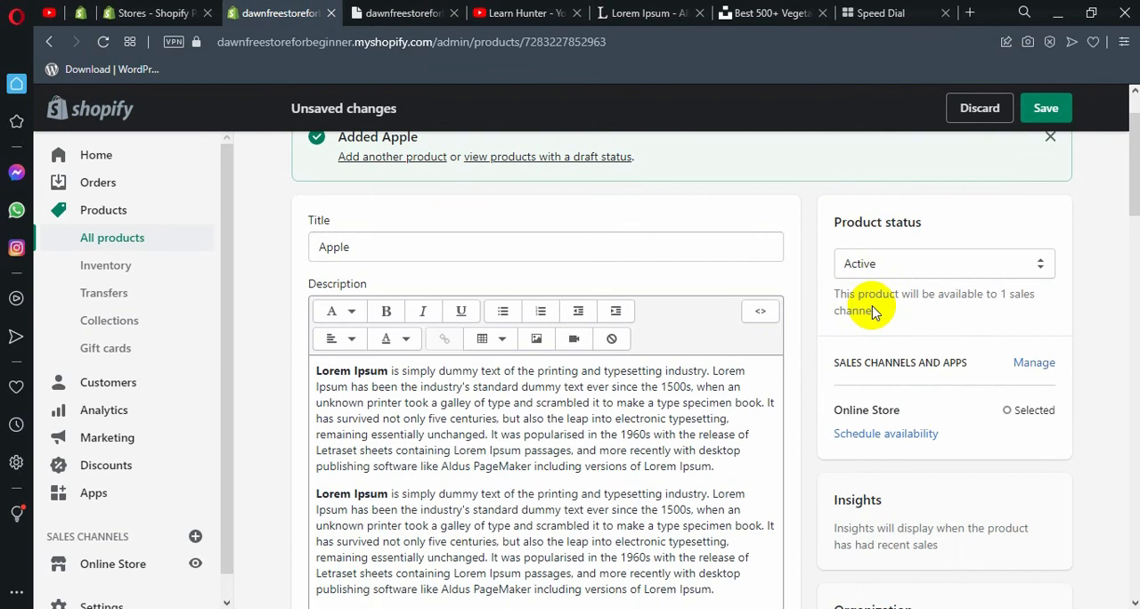
pyautogui.scroll(-1, 872, 314)
pyautogui.scroll(-2, 873, 313)
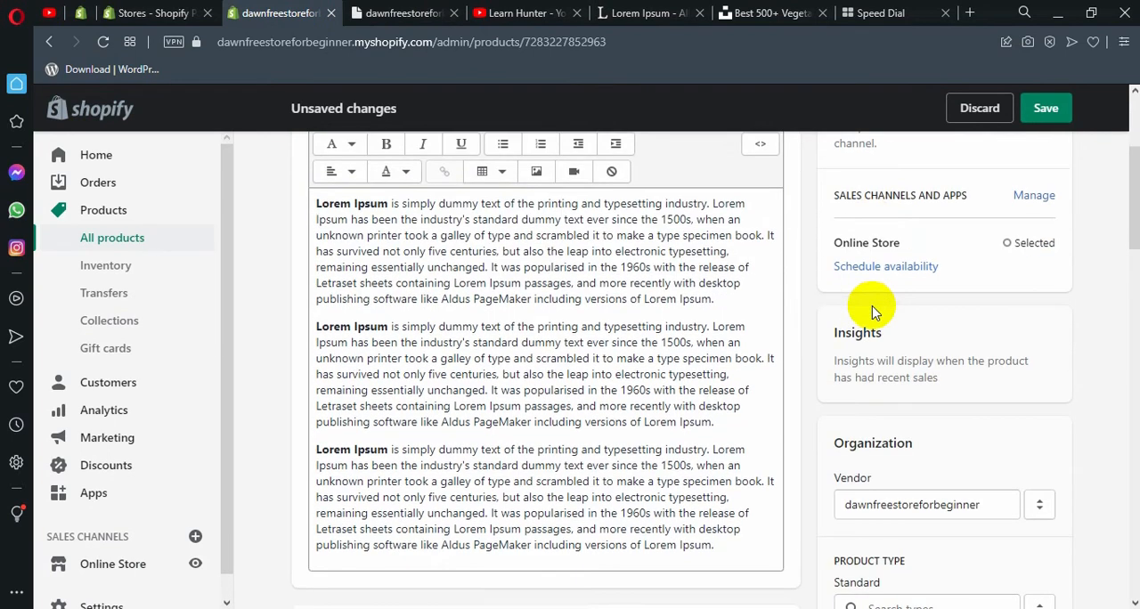
pyautogui.moveTo(997, 423); pyautogui.dragTo(838, 424)
pyautogui.scroll(-1, 888, 423)
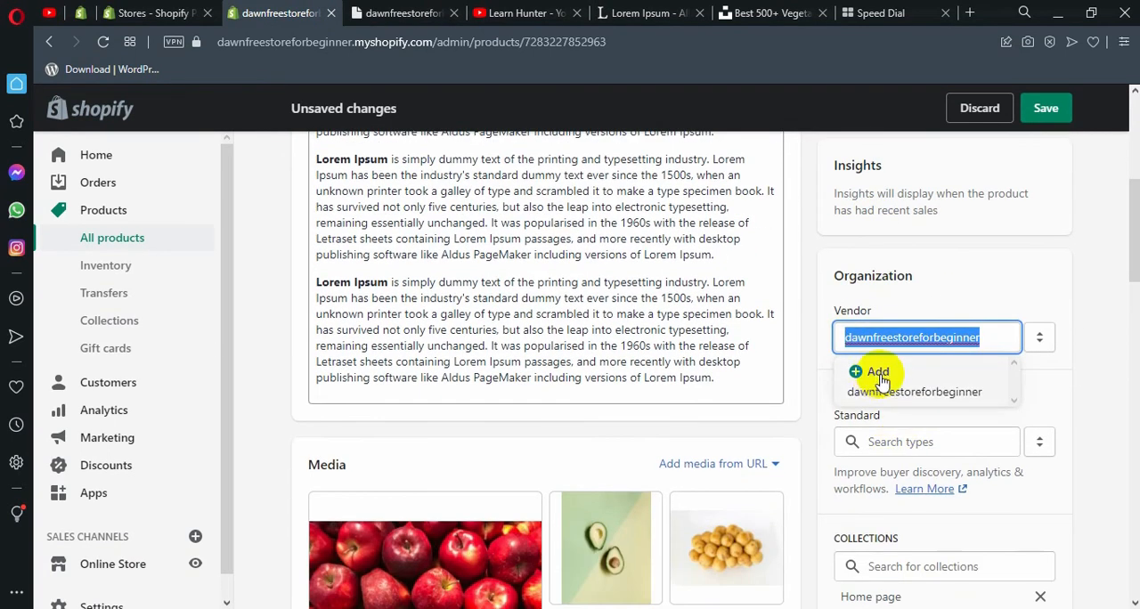
pyautogui.click(914, 300)
pyautogui.doubleClick(962, 337)
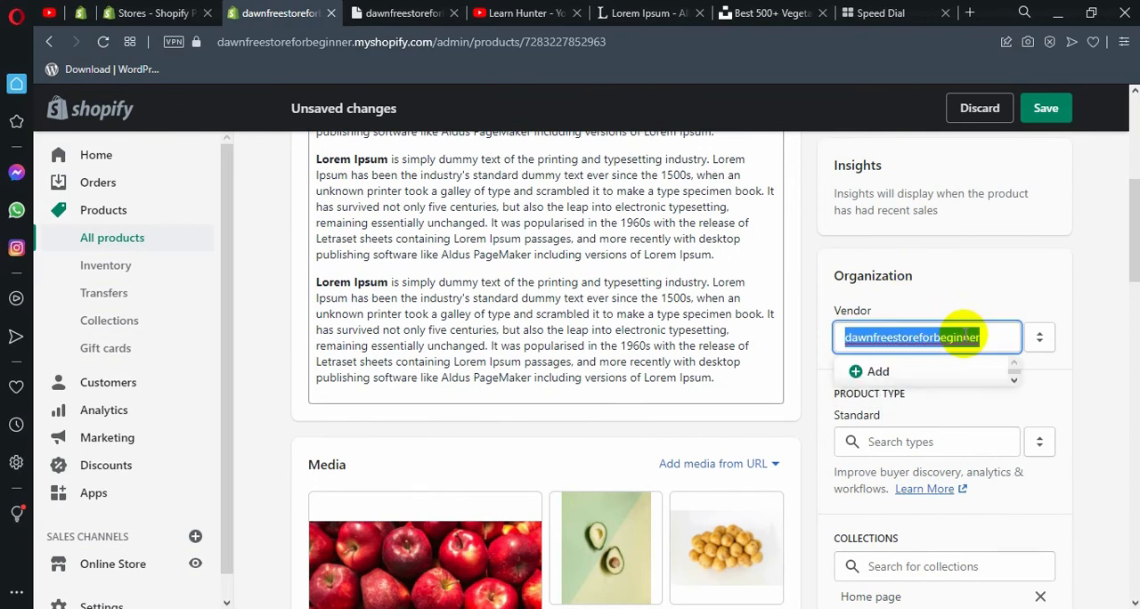
pyautogui.click(926, 372)
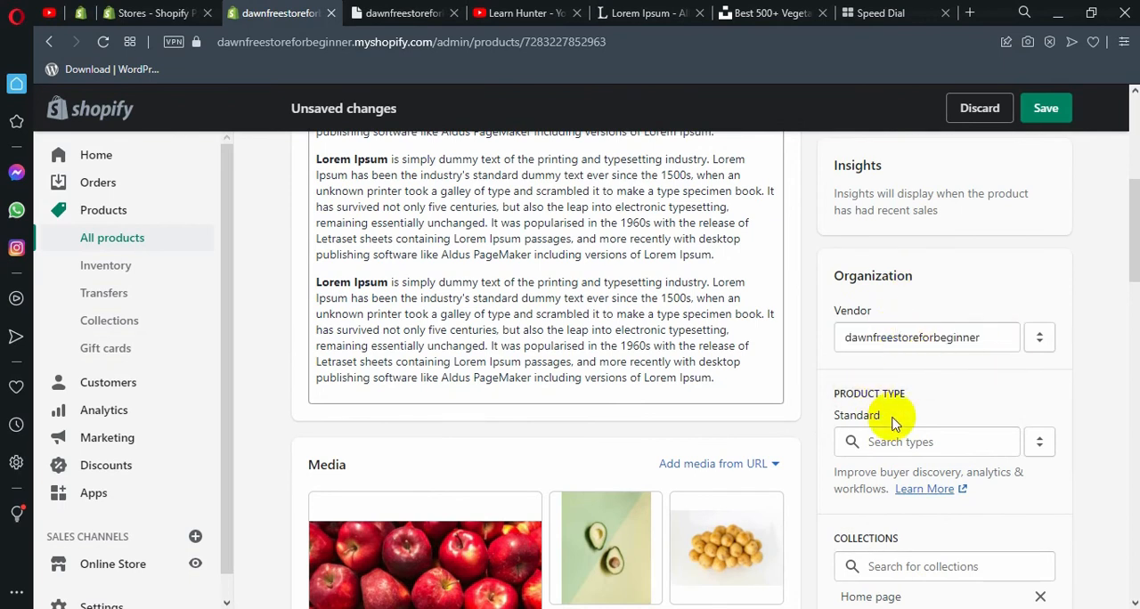
# Look through the standard product types offered for the Apple product without choosing one.
pyautogui.click(927, 442)
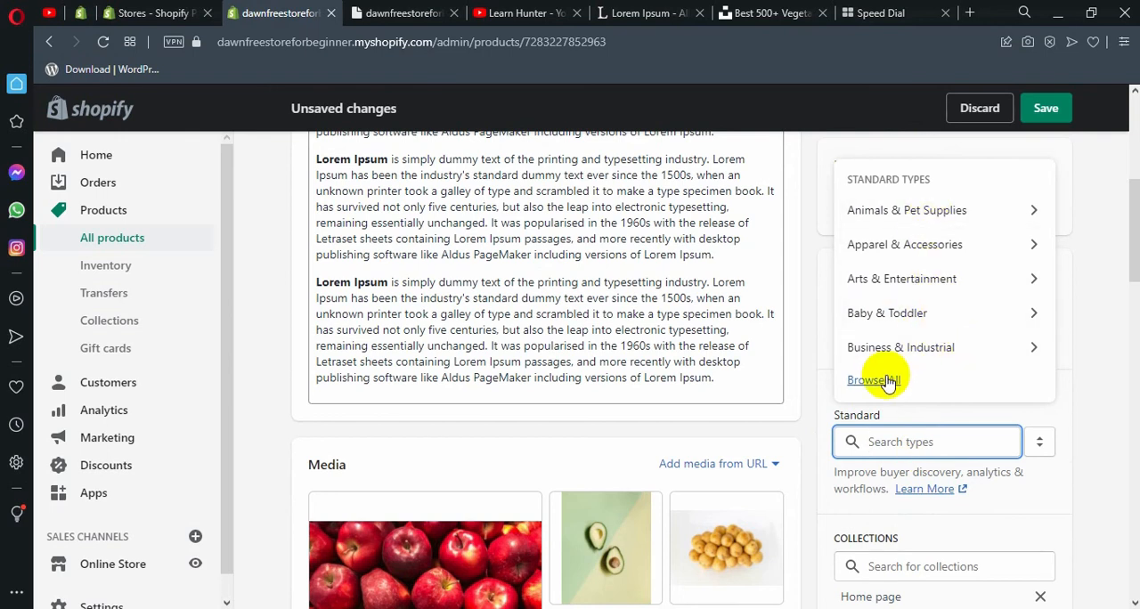
pyautogui.click(814, 417)
pyautogui.scroll(-1, 855, 405)
pyautogui.scroll(-1, 877, 388)
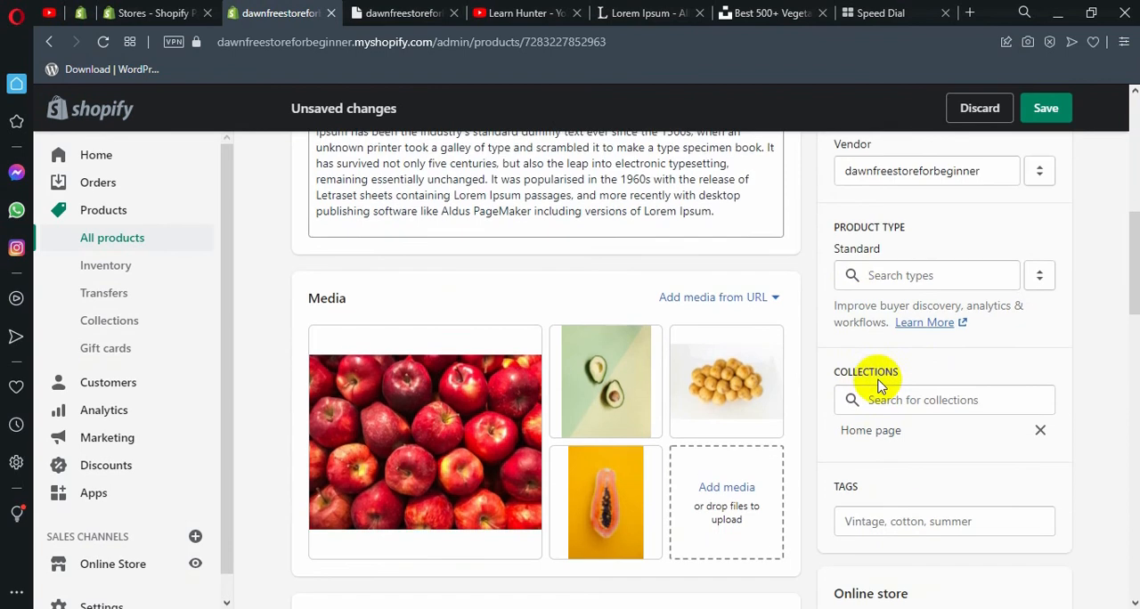
# Review the available collections and the Apple product's current collection assignment.
pyautogui.click(941, 400)
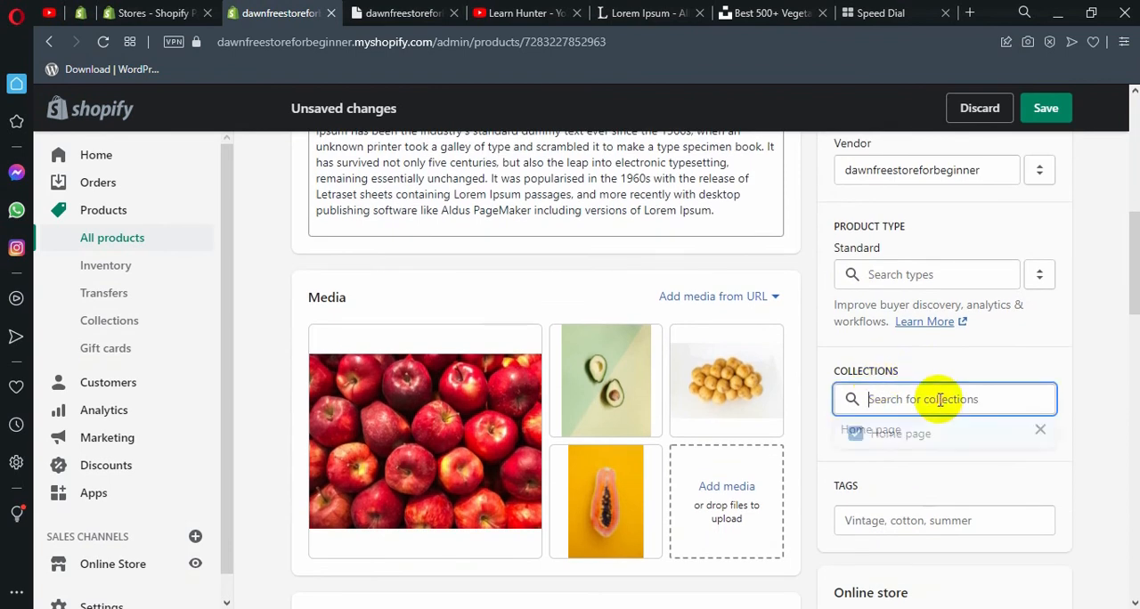
pyautogui.click(879, 378)
pyautogui.click(917, 390)
pyautogui.doubleClick(896, 373)
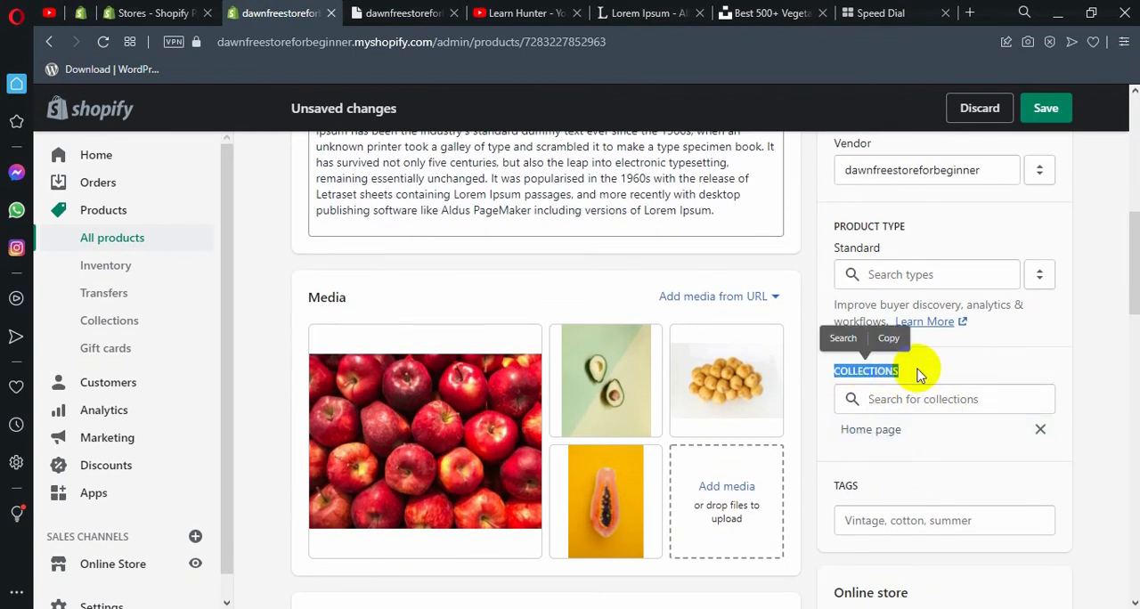
pyautogui.click(908, 373)
pyautogui.click(931, 398)
pyautogui.click(934, 374)
# Add the tags "fruits" and "apple fruits" to the Apple product.
pyautogui.scroll(-2, 935, 374)
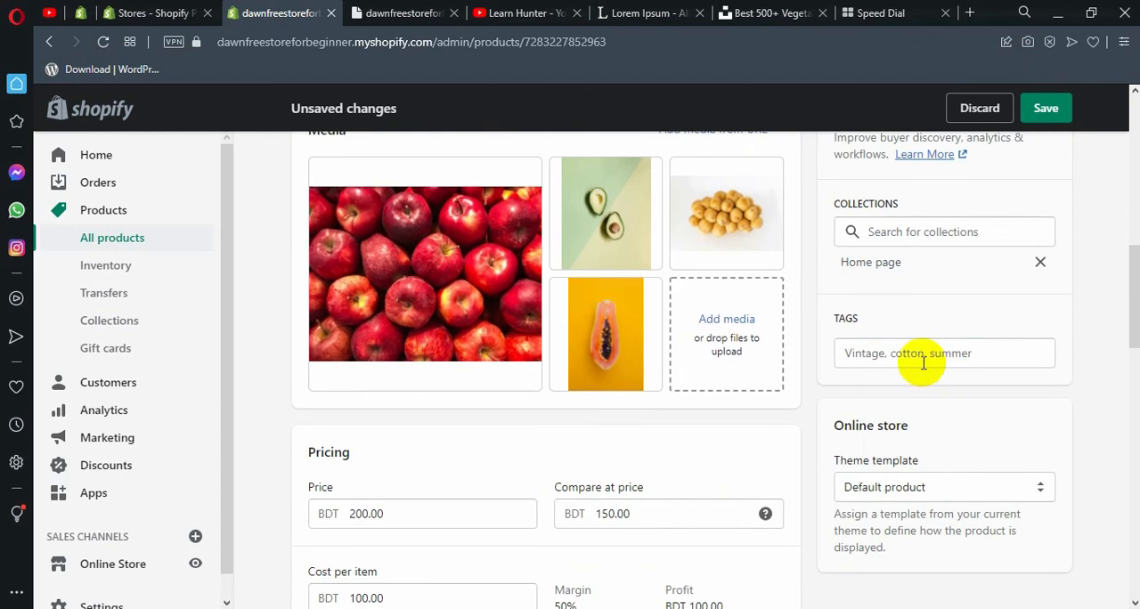
pyautogui.click(923, 355)
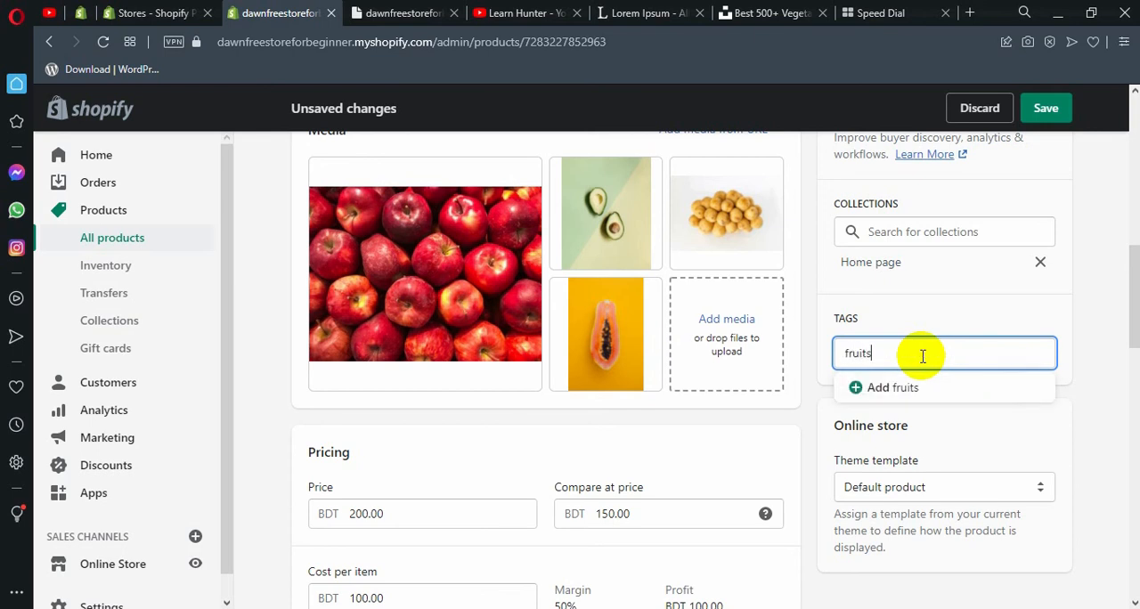
pyautogui.press('Return')
pyautogui.write('apple')
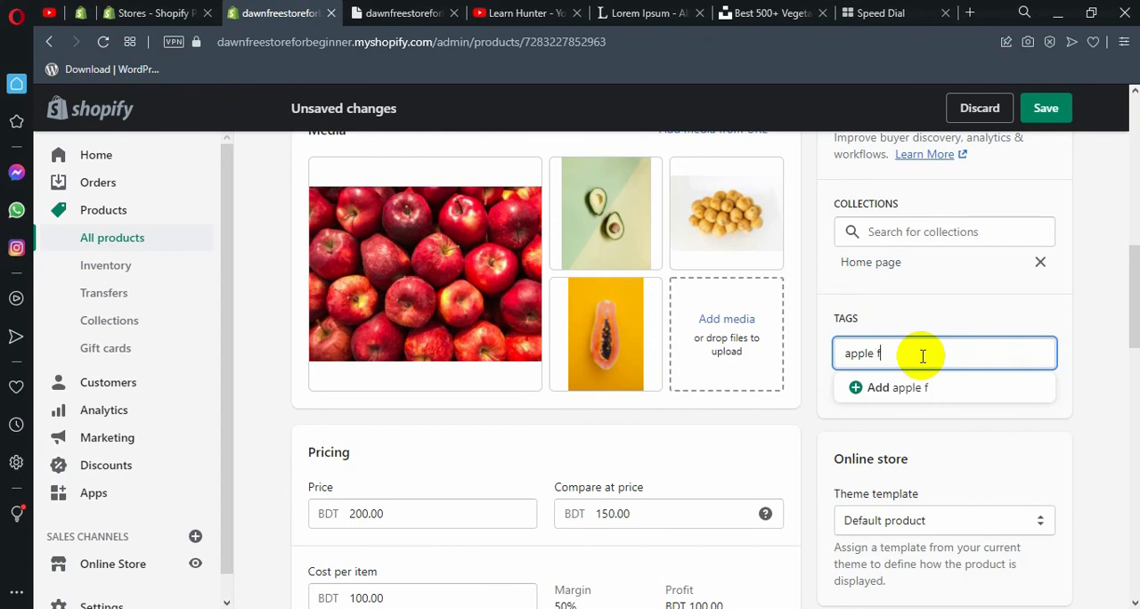
pyautogui.press('Return')
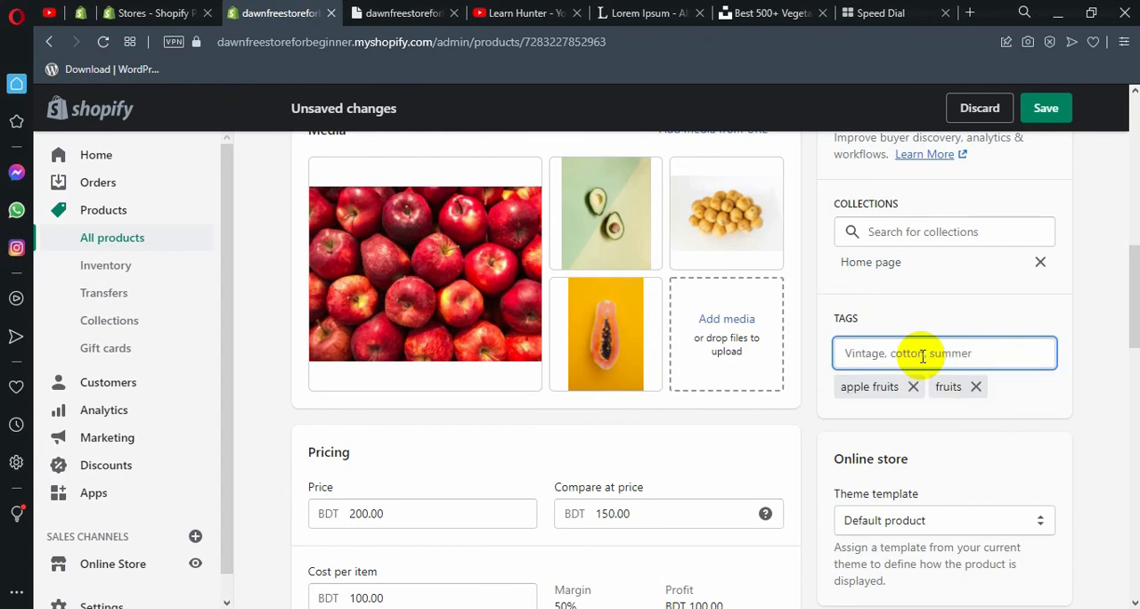
# Examine the product's theme template options and the note explaining template assignment.
pyautogui.scroll(-2, 922, 357)
pyautogui.click(907, 363)
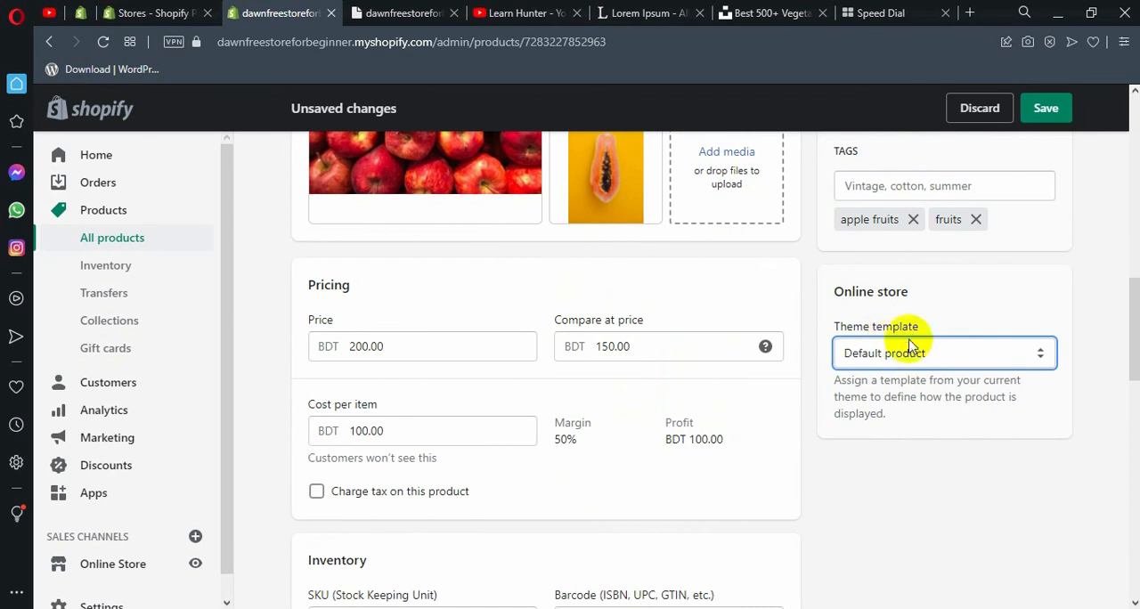
pyautogui.click(912, 352)
pyautogui.click(912, 352)
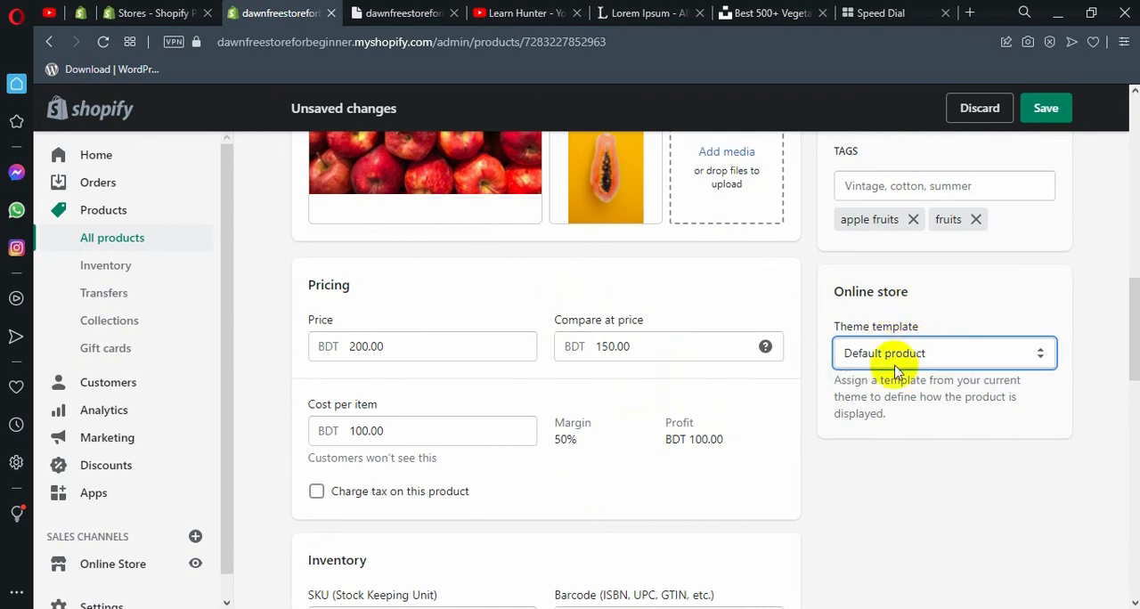
pyautogui.click(893, 363)
pyautogui.click(893, 374)
pyautogui.click(880, 315)
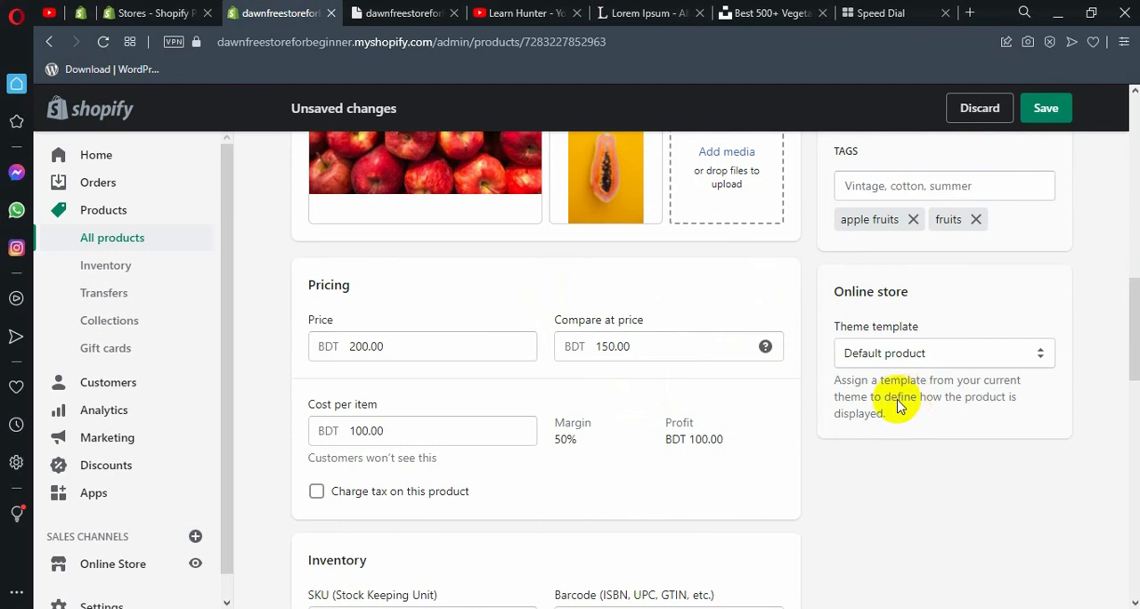
pyautogui.moveTo(880, 410); pyautogui.dragTo(835, 382)
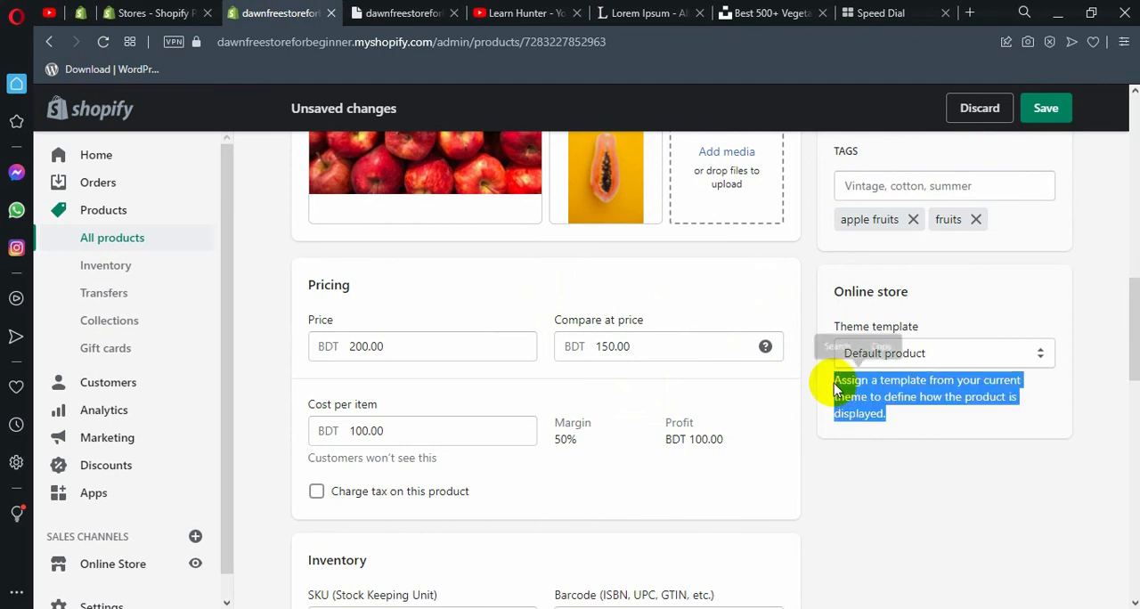
pyautogui.click(834, 383)
# Save the Apple product's updated status and tags.
pyautogui.scroll(1, 855, 392)
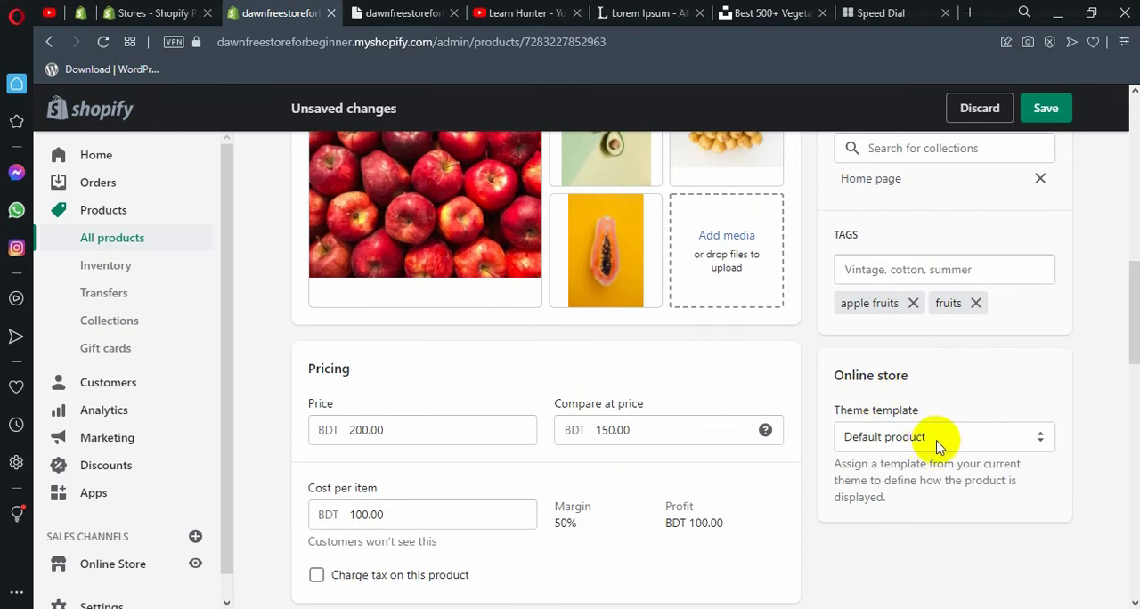
pyautogui.scroll(3, 937, 448)
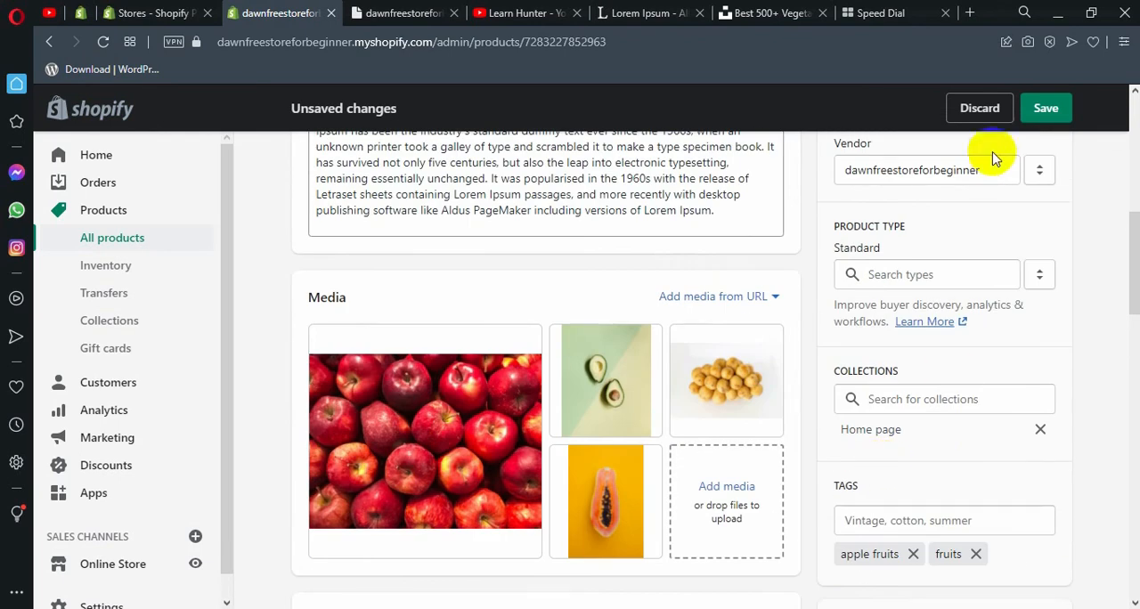
pyautogui.click(1044, 112)
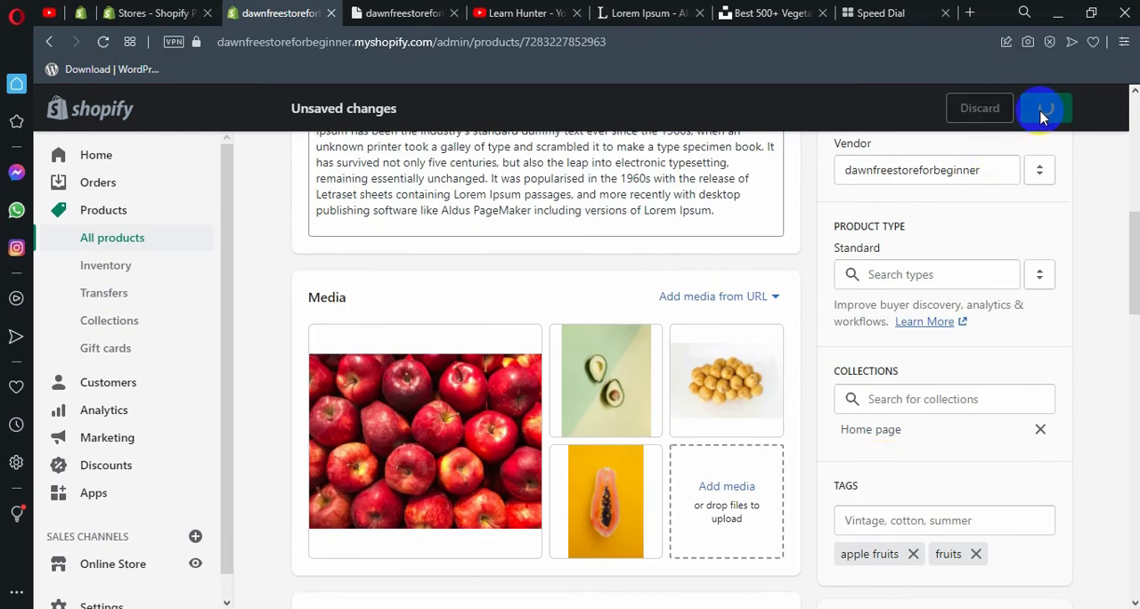
# Go to the storefront's Catalog page and inspect the Apple product's listing.
pyautogui.click(385, 7)
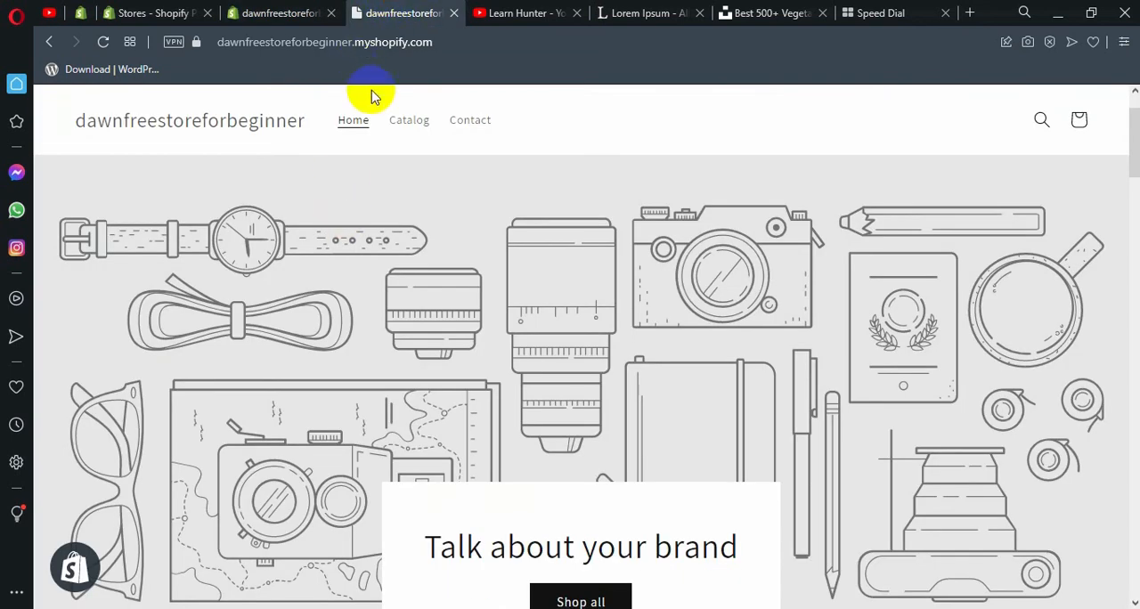
pyautogui.click(284, 13)
pyautogui.click(428, 13)
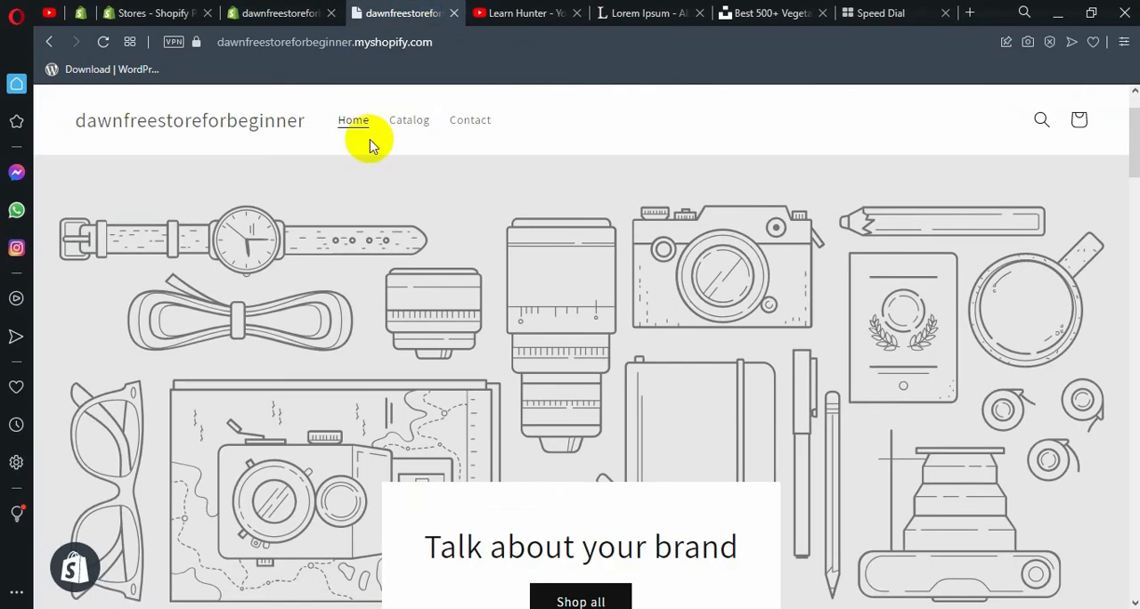
pyautogui.click(408, 134)
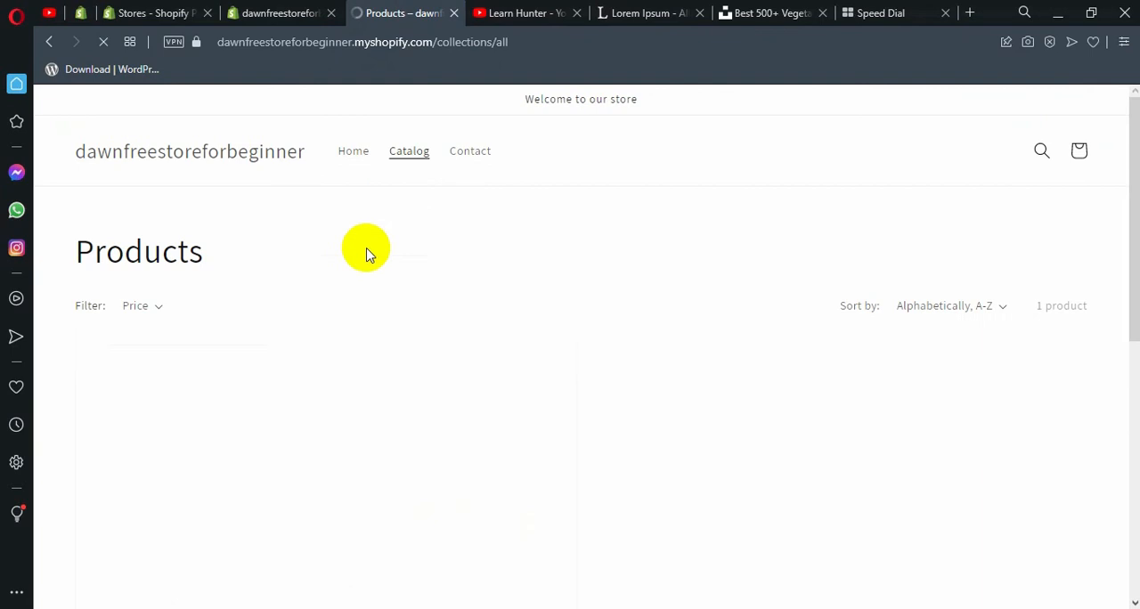
pyautogui.scroll(-3, 343, 311)
pyautogui.scroll(-4, 343, 313)
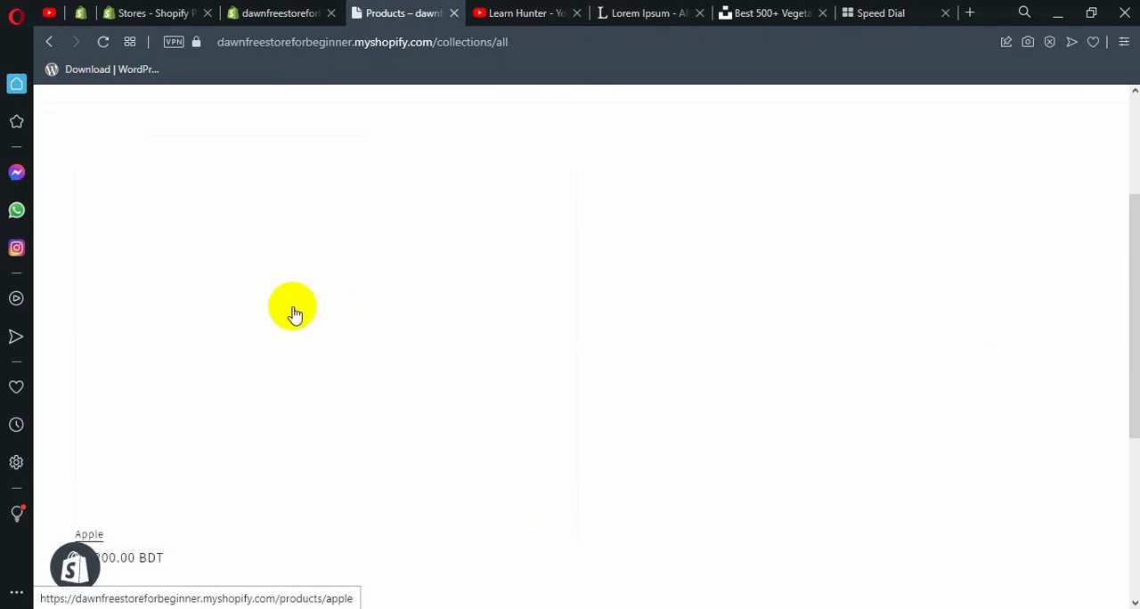
pyautogui.scroll(5, 237, 387)
pyautogui.scroll(-3, 267, 310)
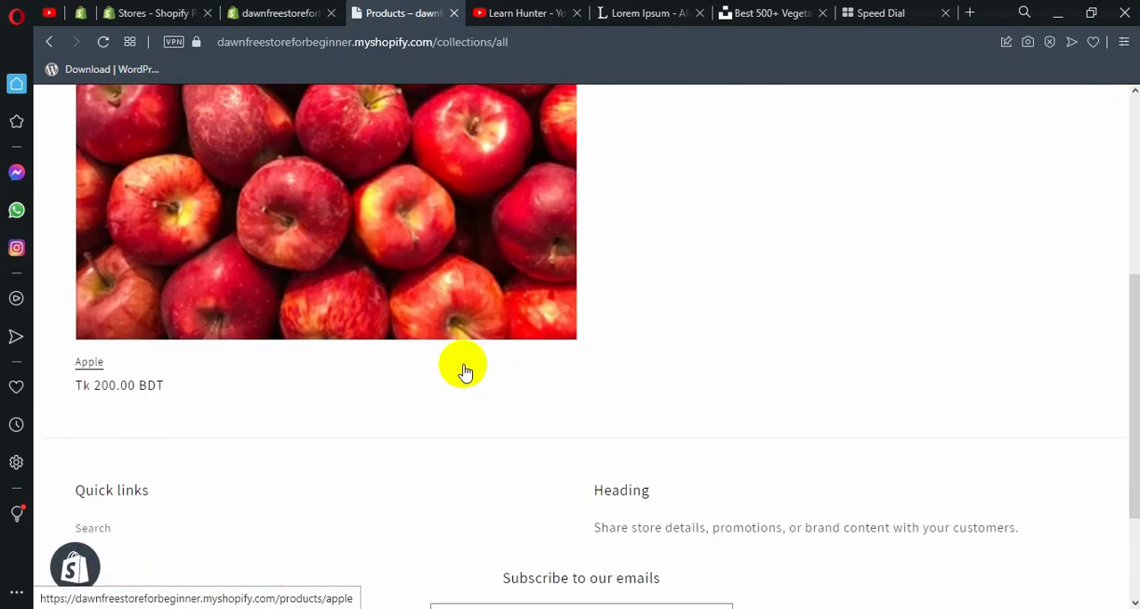
pyautogui.scroll(2, 293, 299)
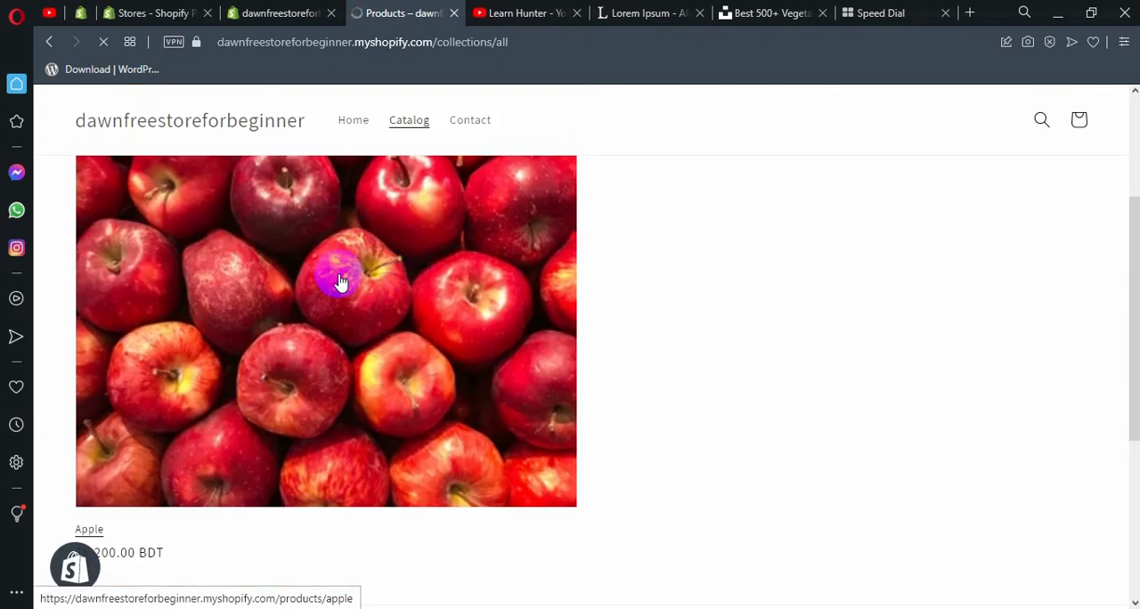
# Open the Apple product's storefront page and review its images, price, and description.
pyautogui.scroll(-3, 694, 312)
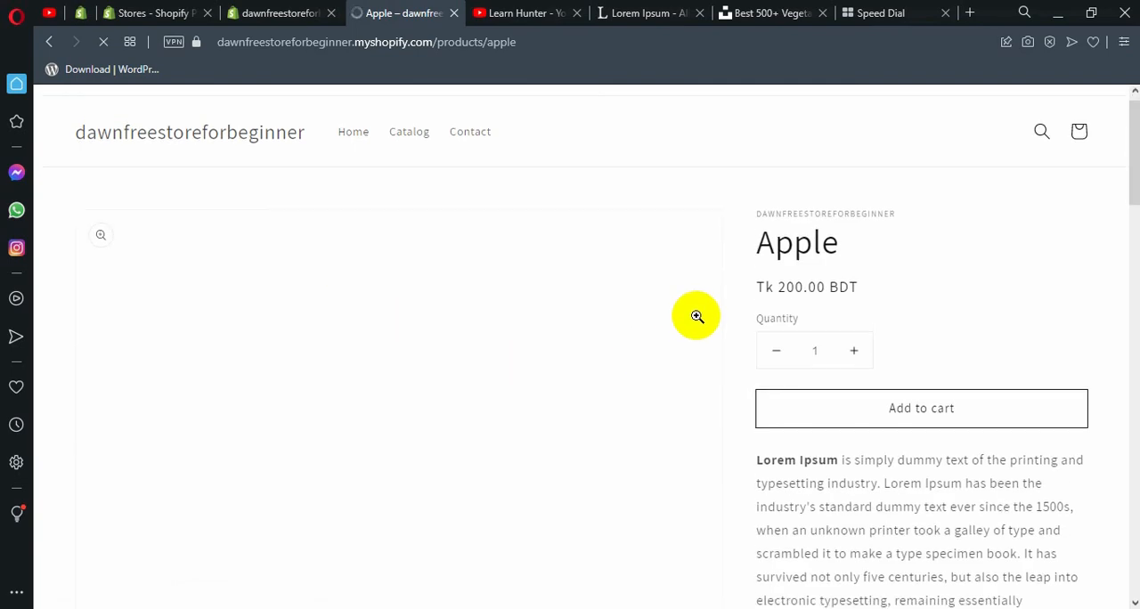
pyautogui.scroll(-3, 559, 293)
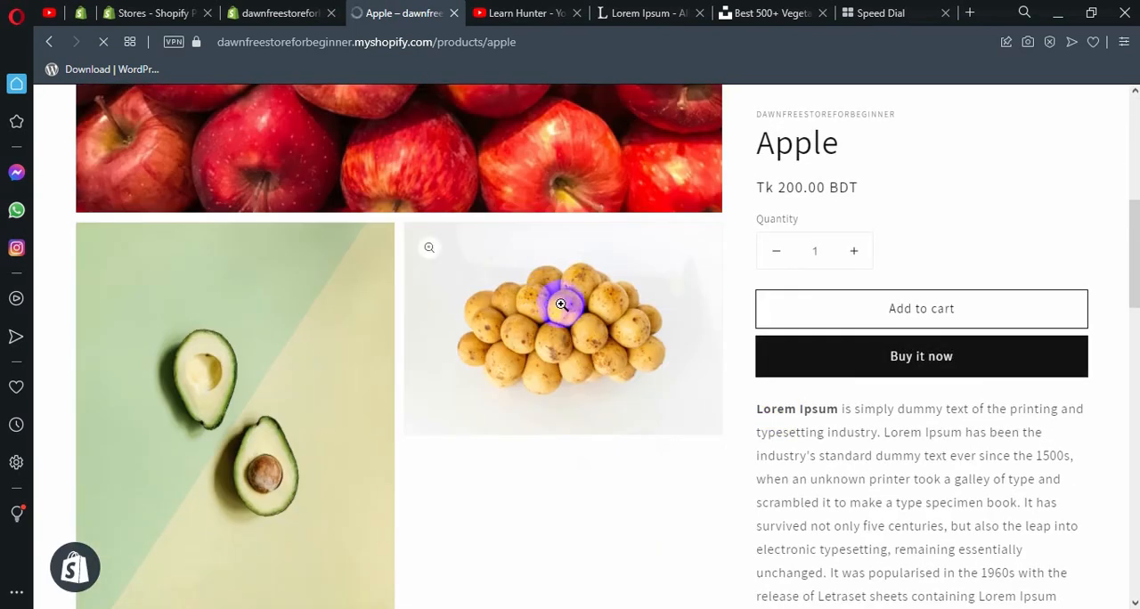
pyautogui.scroll(2, 357, 249)
pyautogui.scroll(-3, 456, 286)
pyautogui.scroll(-5, 456, 286)
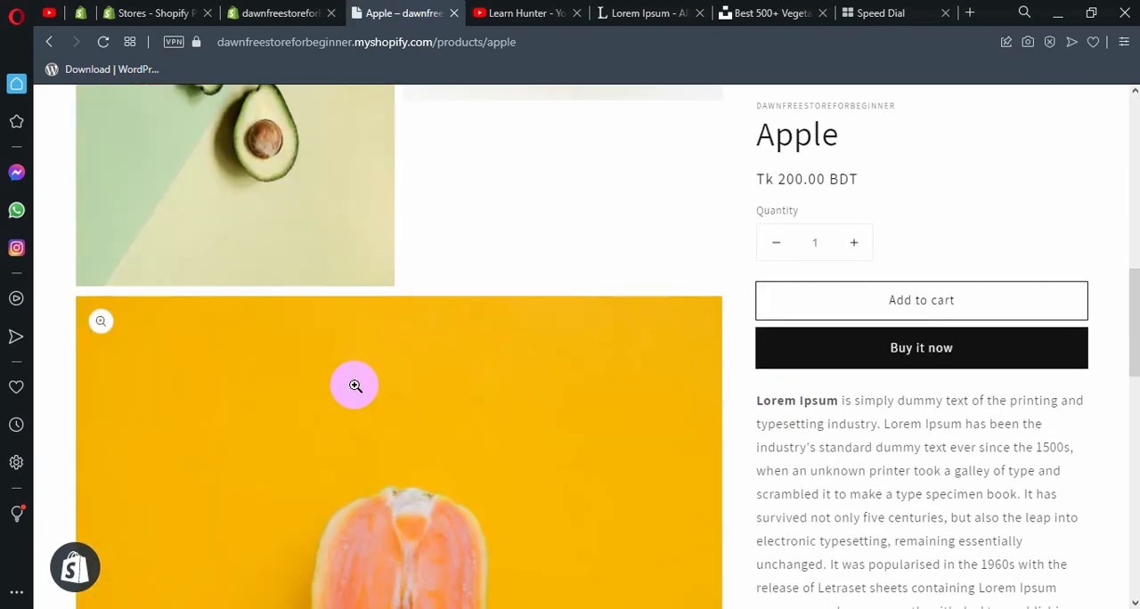
# Check the Apple product's title and price on its storefront page and raise the quantity to 5.
pyautogui.scroll(1, 522, 381)
pyautogui.scroll(9, 522, 381)
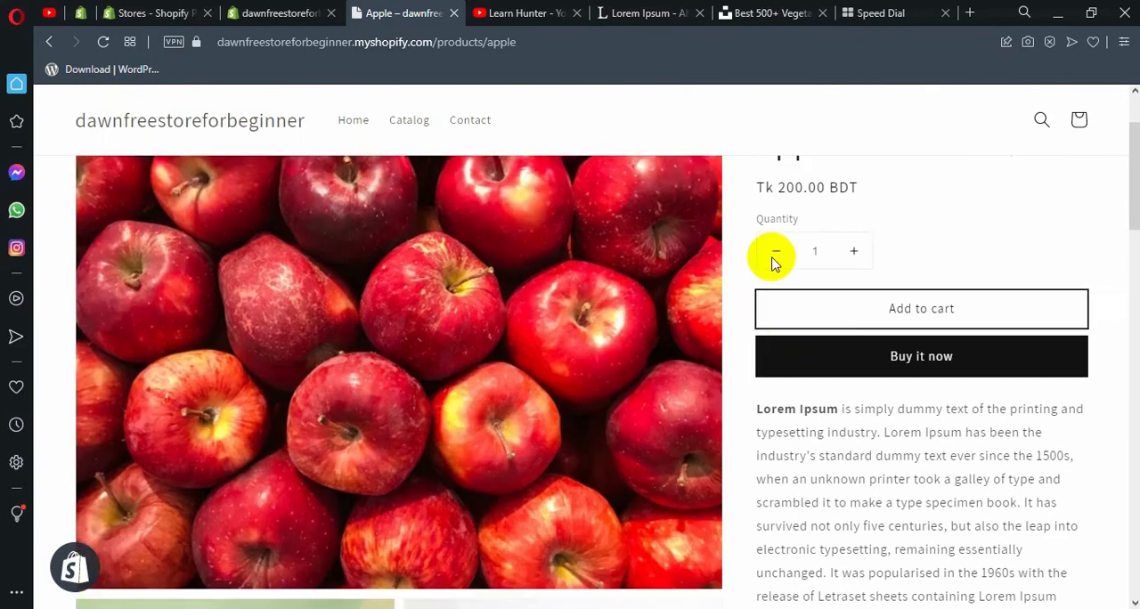
pyautogui.scroll(1, 770, 223)
pyautogui.moveTo(763, 186); pyautogui.dragTo(844, 187)
pyautogui.moveTo(882, 223); pyautogui.dragTo(757, 223)
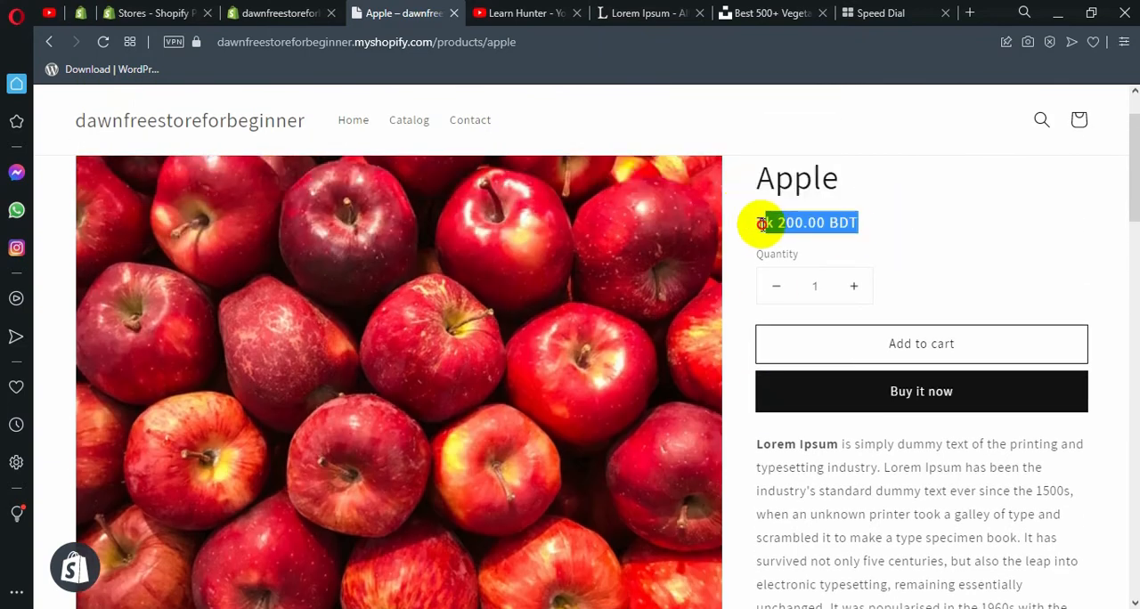
pyautogui.click(838, 225)
pyautogui.click(855, 287)
pyautogui.click(855, 287)
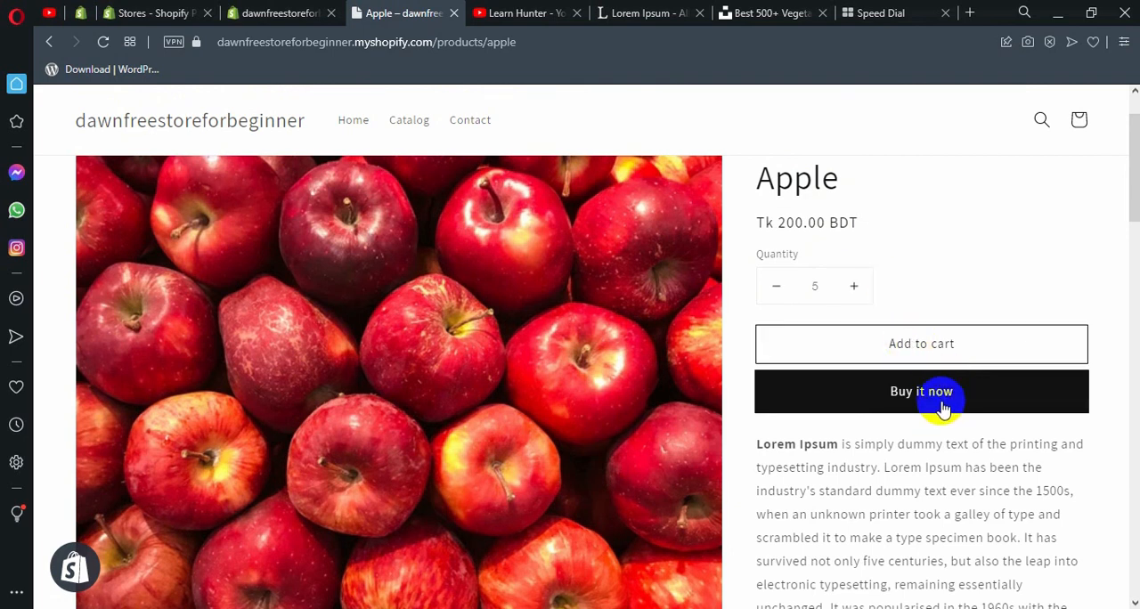
# Review the Apple product page's purchase options, description, share link, and footer content.
pyautogui.scroll(-1, 935, 392)
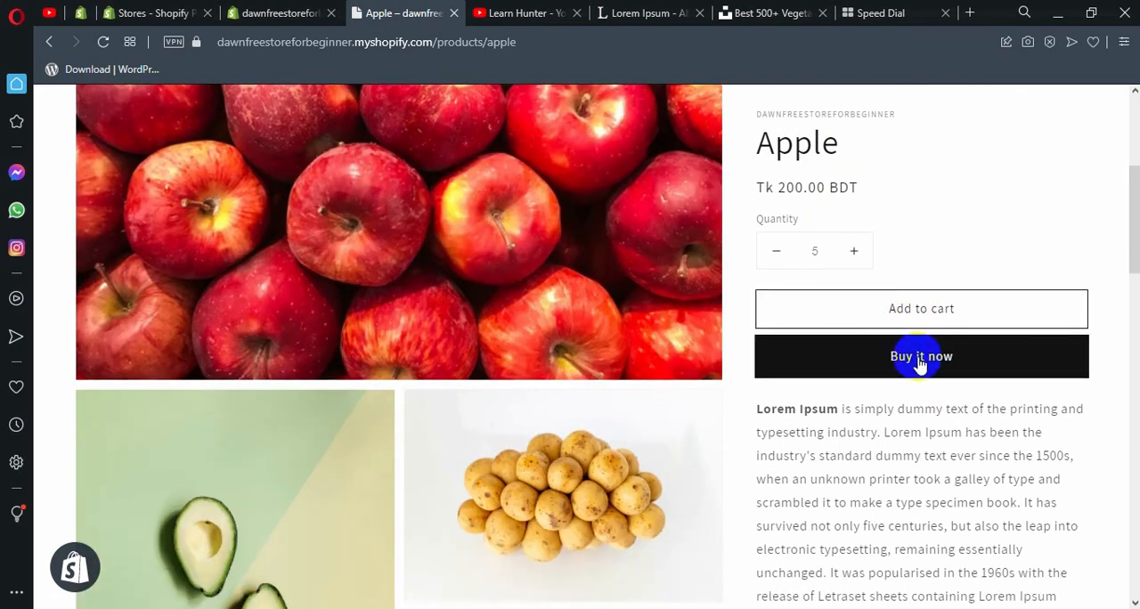
pyautogui.moveTo(1058, 596); pyautogui.dragTo(887, 503)
pyautogui.scroll(-4, 882, 505)
pyautogui.scroll(-5, 880, 501)
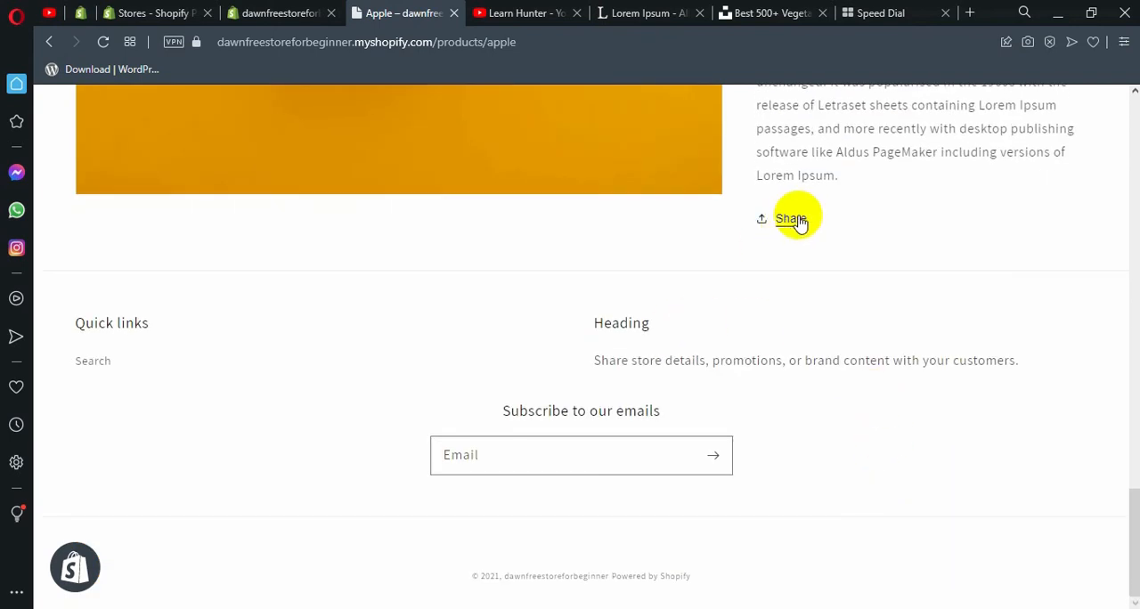
pyautogui.moveTo(565, 319); pyautogui.dragTo(722, 362)
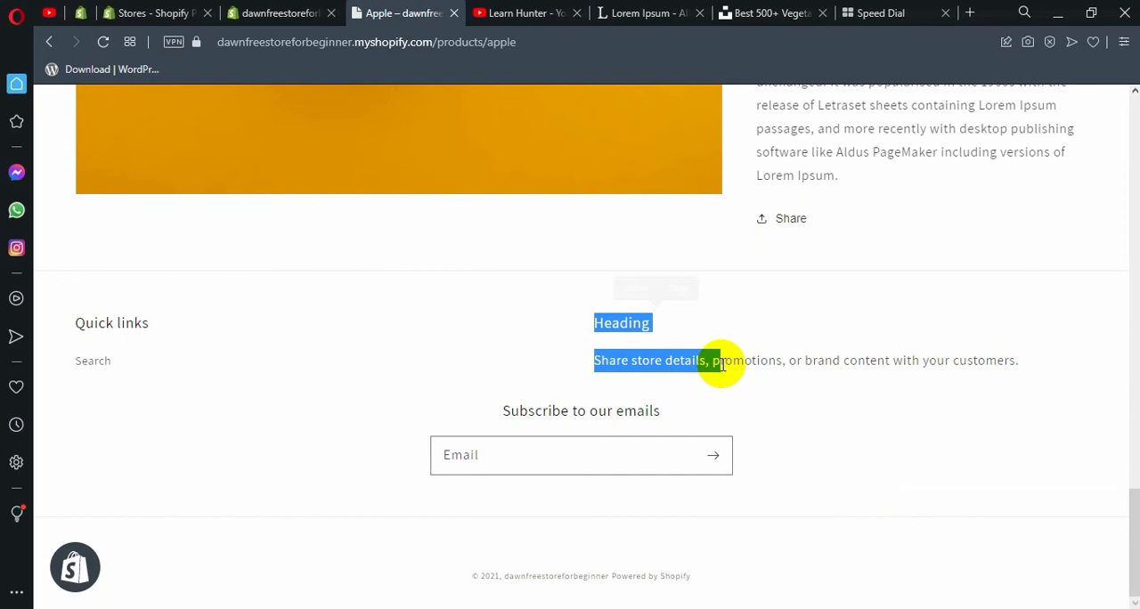
pyautogui.click(723, 362)
pyautogui.scroll(4, 686, 362)
pyautogui.scroll(10, 624, 348)
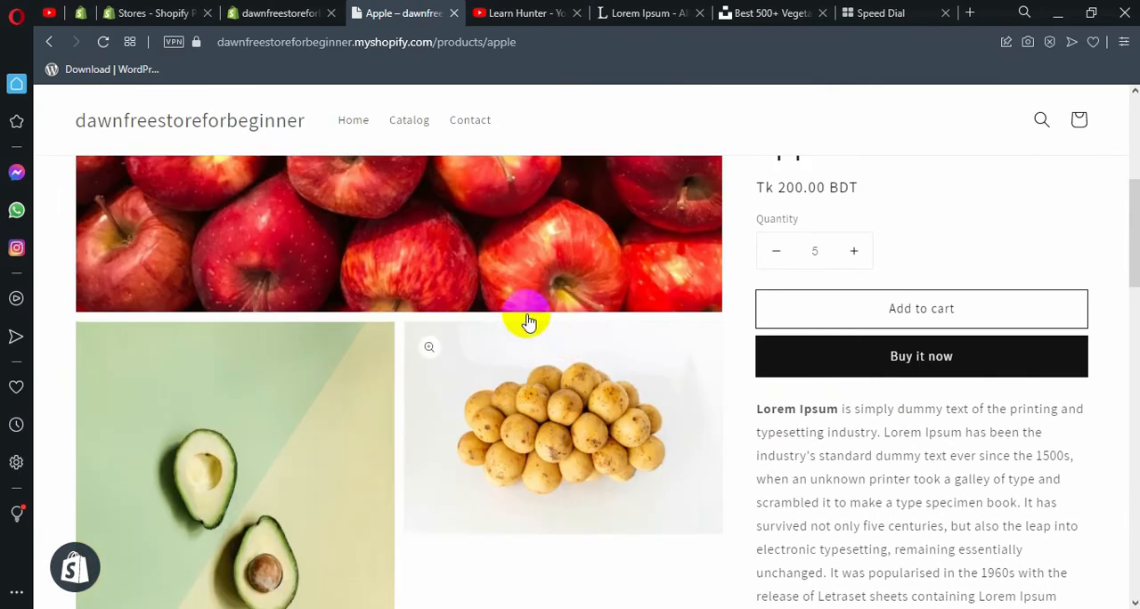
pyautogui.scroll(1, 395, 329)
# View the main apple image enlarged on the product page, and close the enlarged view.
pyautogui.scroll(-1, 395, 328)
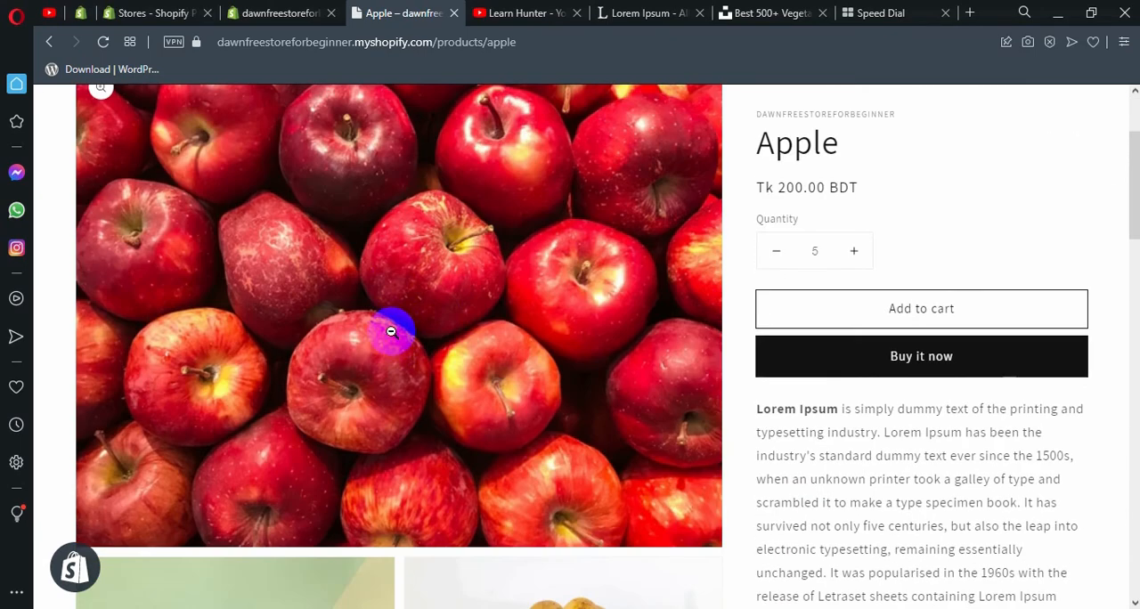
pyautogui.click(395, 328)
pyautogui.scroll(-6, 858, 392)
pyautogui.scroll(2, 851, 392)
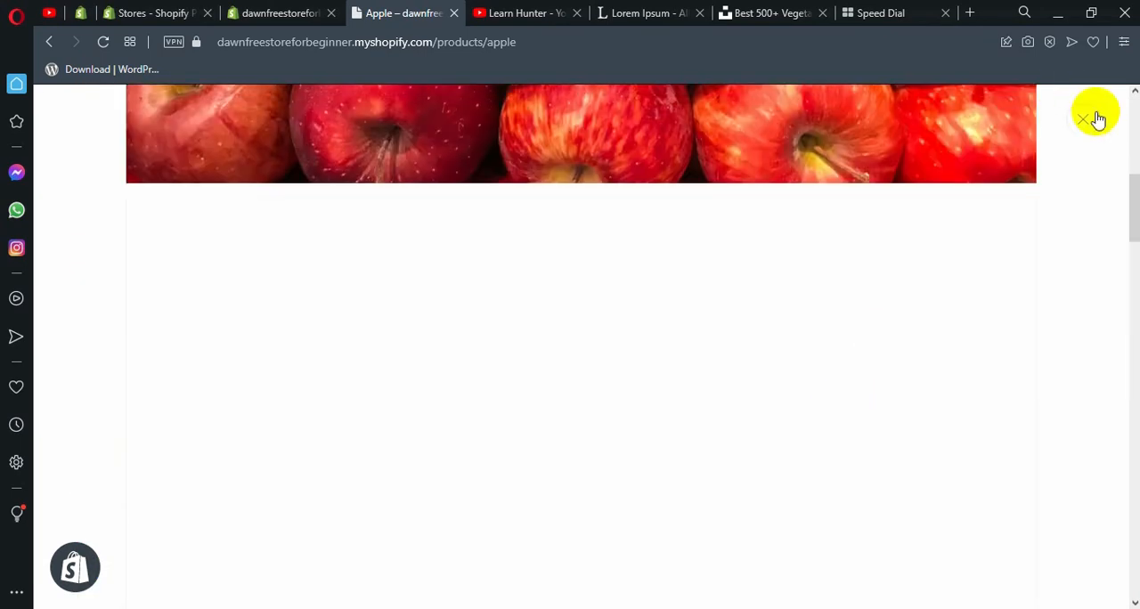
pyautogui.click(1083, 118)
pyautogui.scroll(-5, 487, 354)
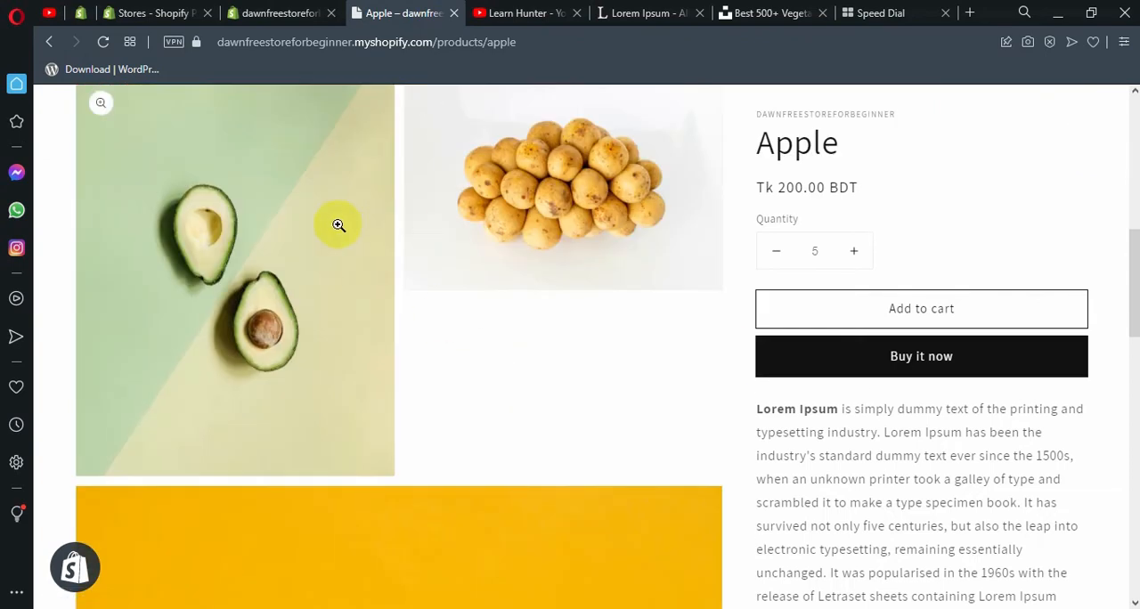
# View the avocado image enlarged, close it, and return to the beginning of the product page.
pyautogui.click(279, 257)
pyautogui.scroll(-3, 631, 331)
pyautogui.scroll(5, 1071, 156)
pyautogui.click(1072, 119)
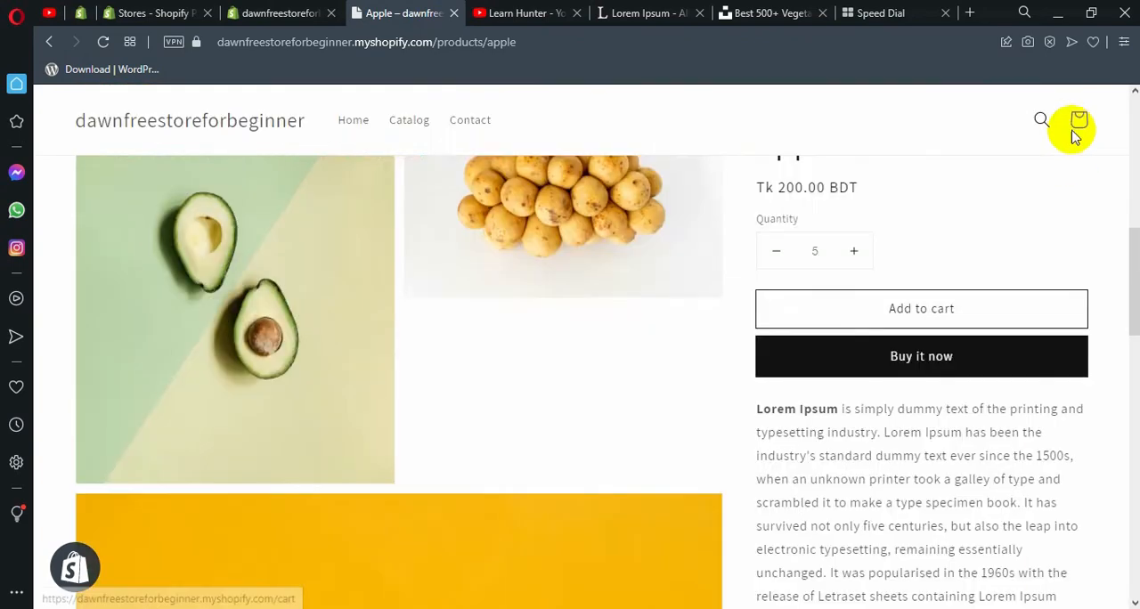
pyautogui.scroll(3, 462, 337)
pyautogui.scroll(3, 462, 337)
# Switch to the store admin, visit the Inventory page, and follow its link to the products list.
pyautogui.click(285, 12)
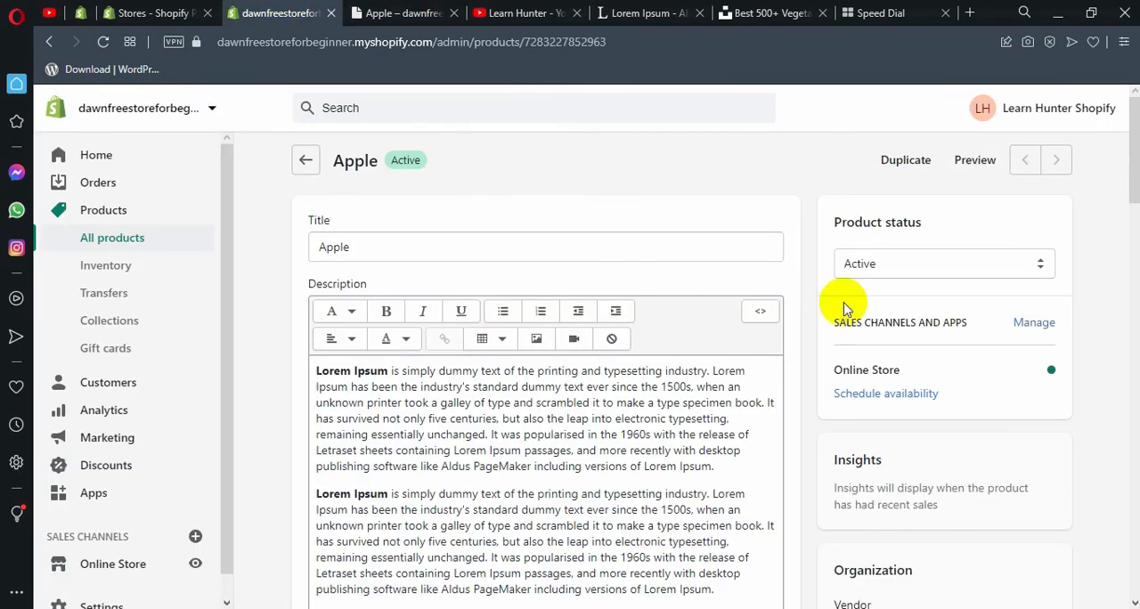
pyautogui.scroll(-1, 860, 339)
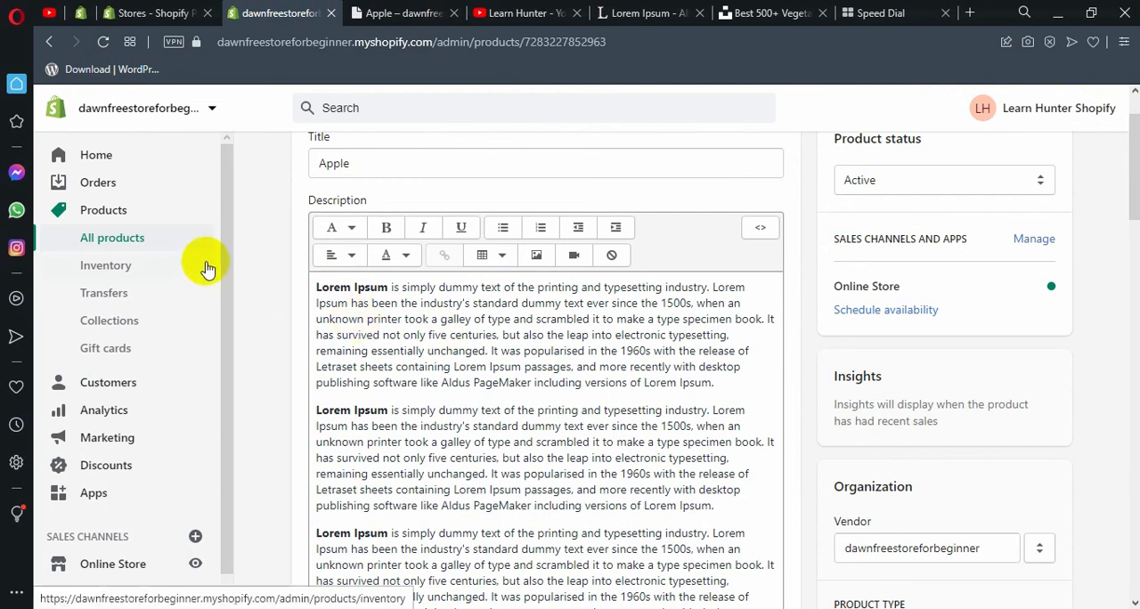
pyautogui.scroll(1, 530, 227)
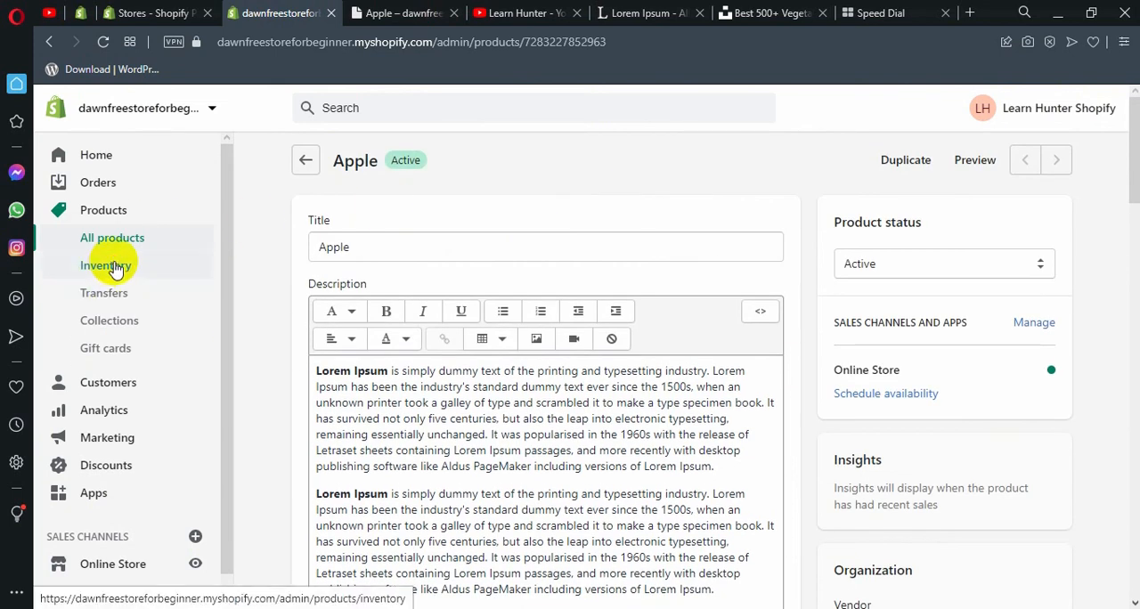
pyautogui.click(113, 268)
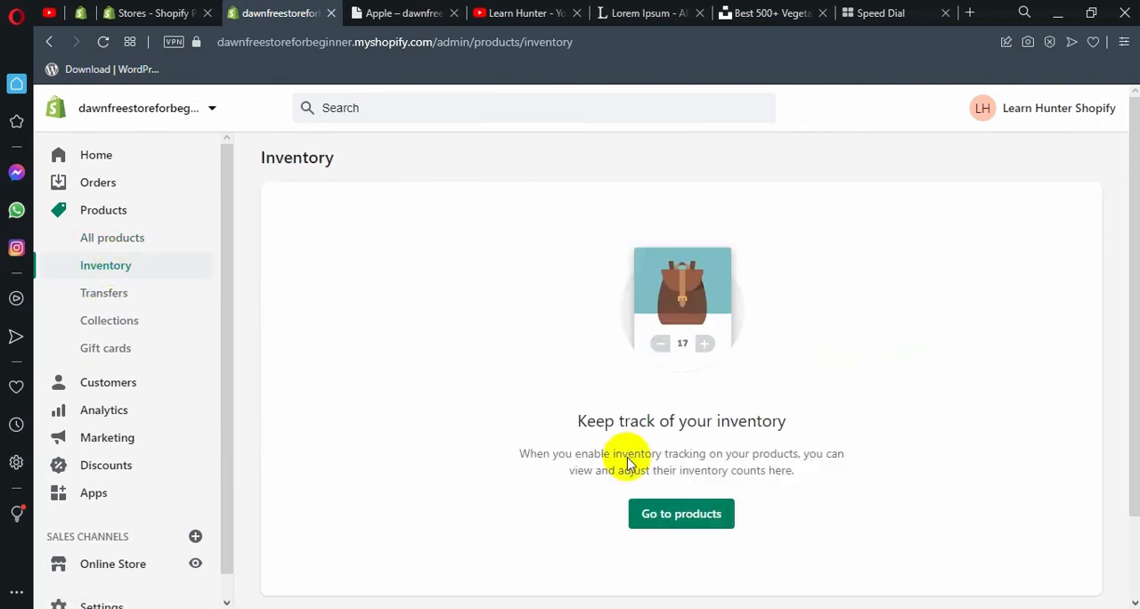
pyautogui.moveTo(675, 525)
pyautogui.mouseDown()
pyautogui.moveTo(496, 517)
pyautogui.moveTo(667, 523)
pyautogui.mouseUp()
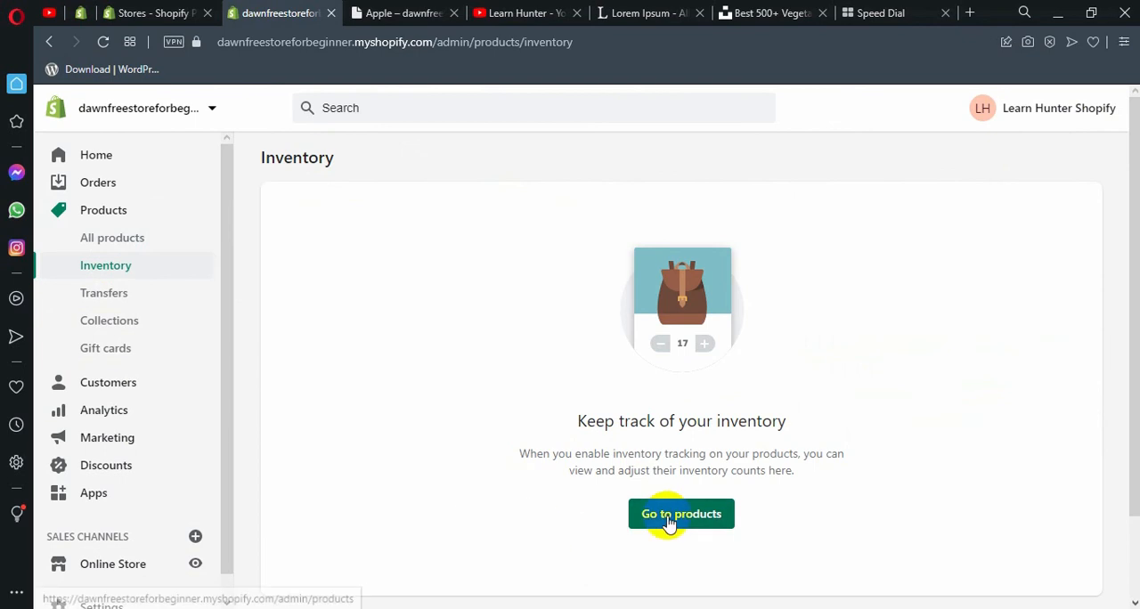
pyautogui.click(675, 519)
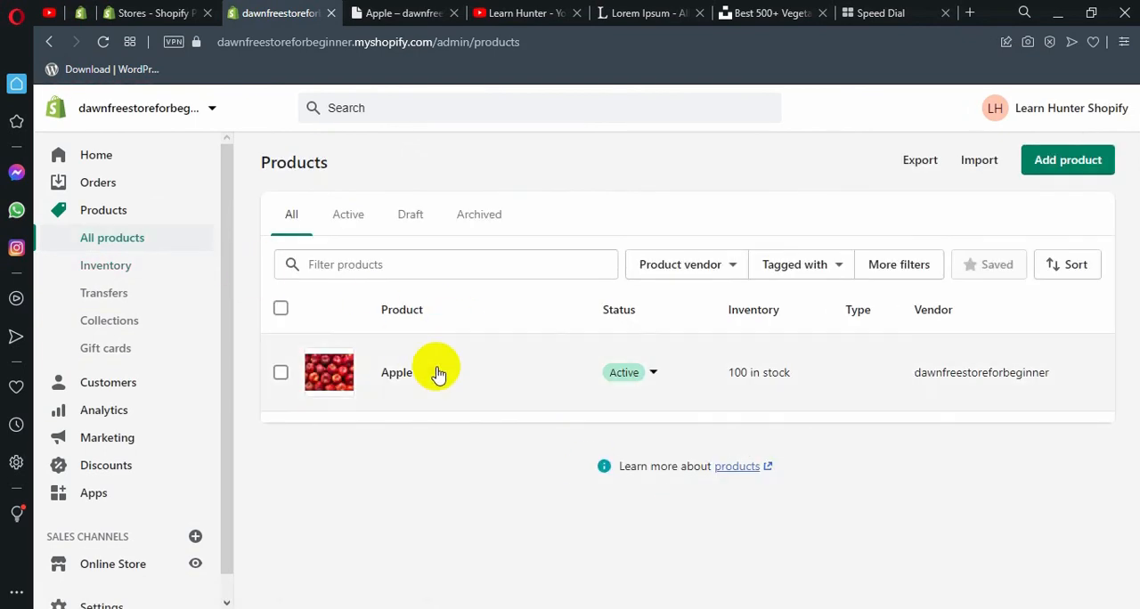
# Reopen the Inventory page to read its tracking note, and look over the Transfers and Gift cards pages.
pyautogui.click(132, 265)
pyautogui.scroll(-2, 562, 326)
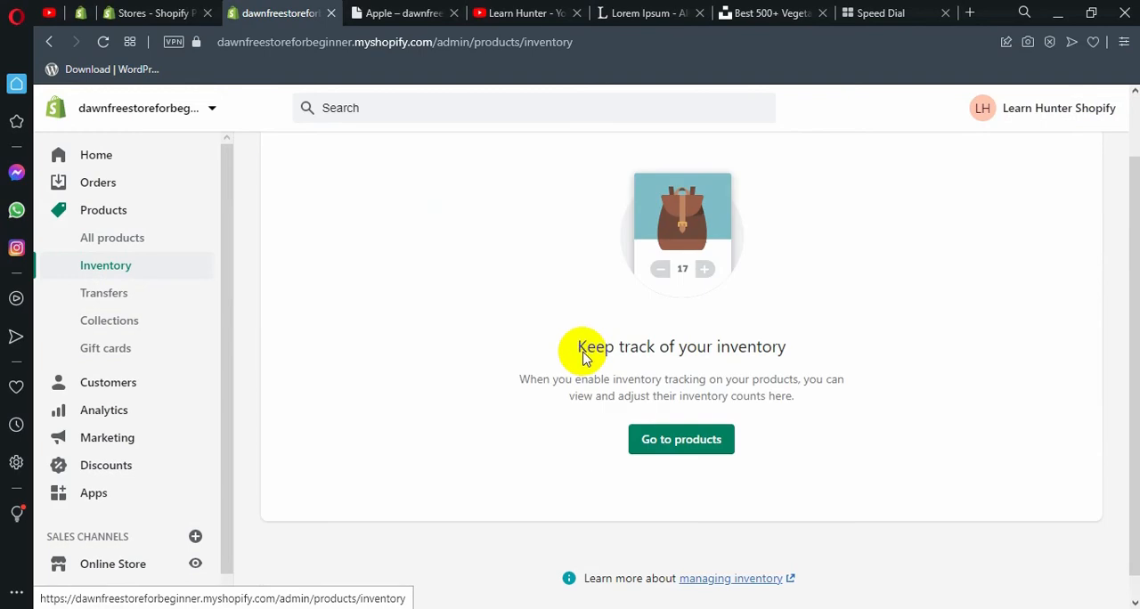
pyautogui.moveTo(478, 350); pyautogui.dragTo(814, 388)
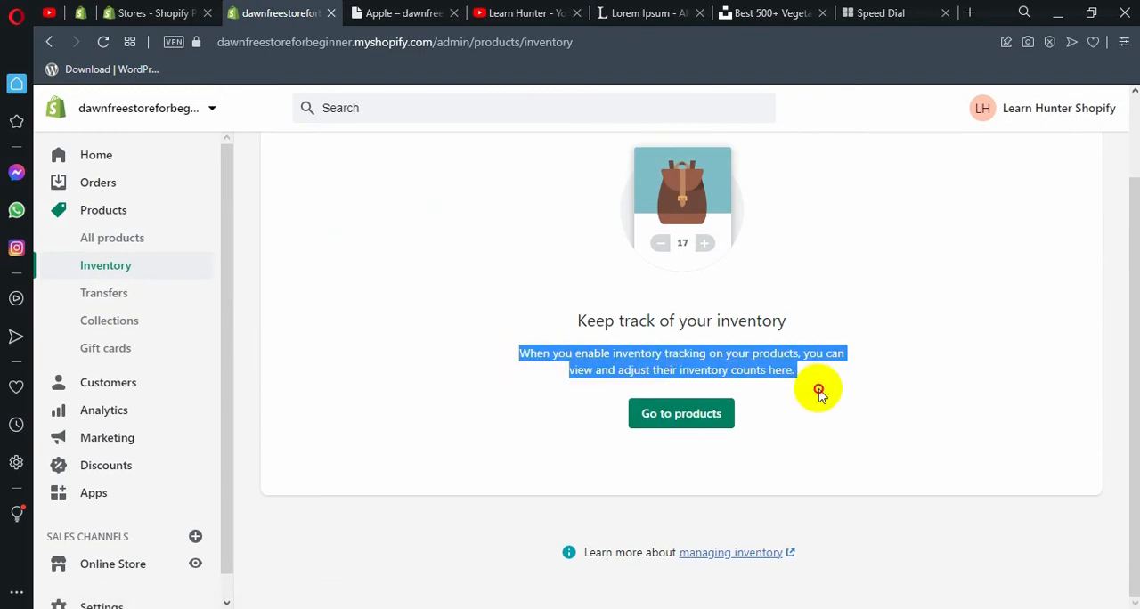
pyautogui.click(818, 390)
pyautogui.scroll(2, 562, 364)
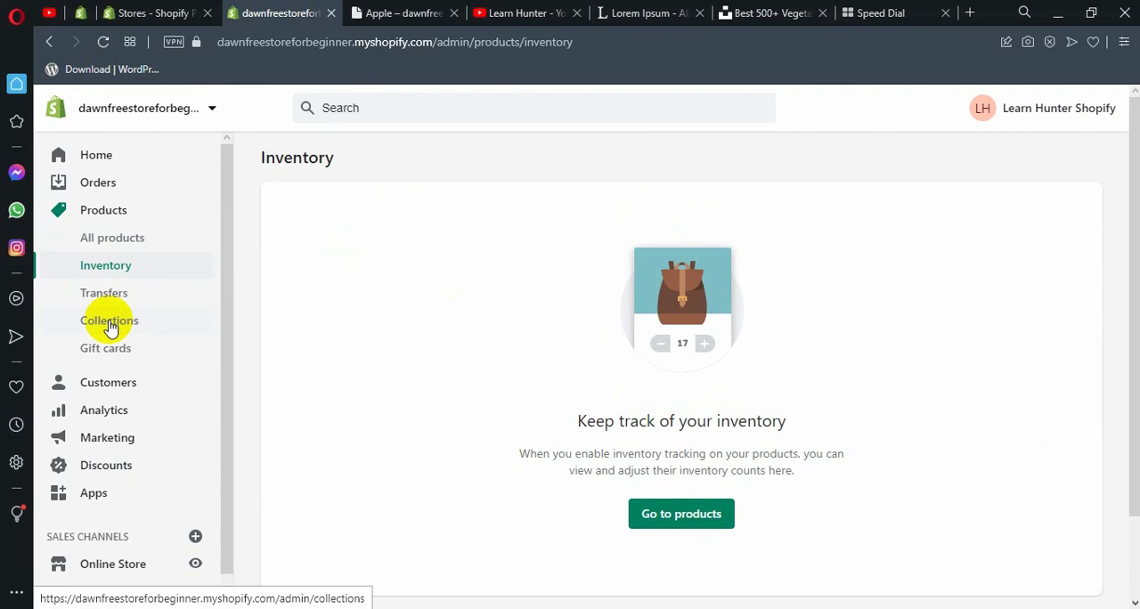
pyautogui.click(122, 294)
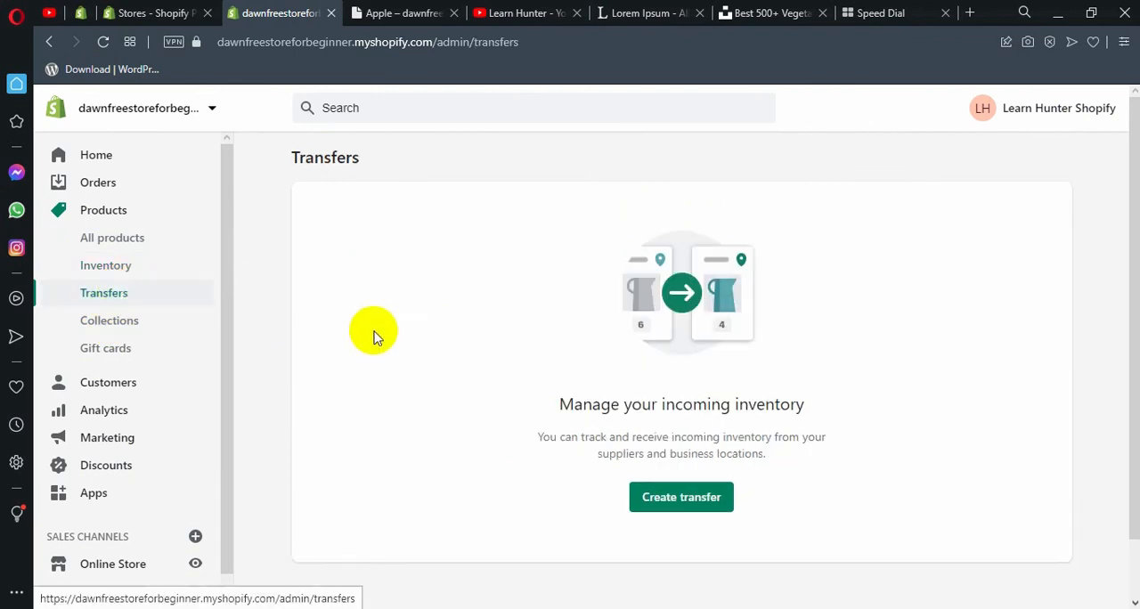
pyautogui.click(112, 354)
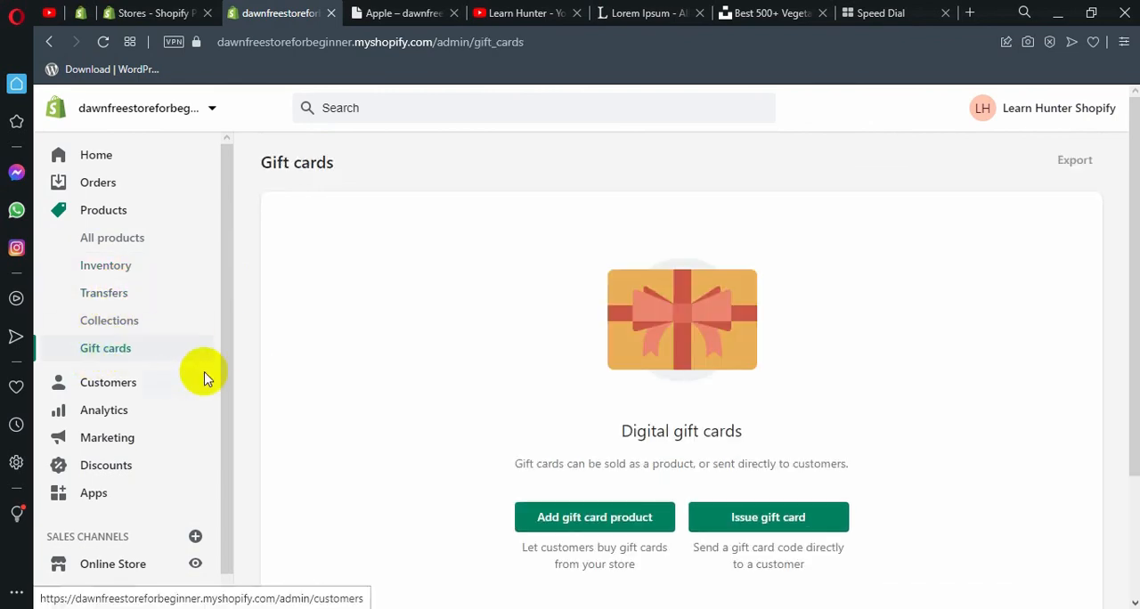
# Start a new product collection with the title "Fruits".
pyautogui.click(109, 325)
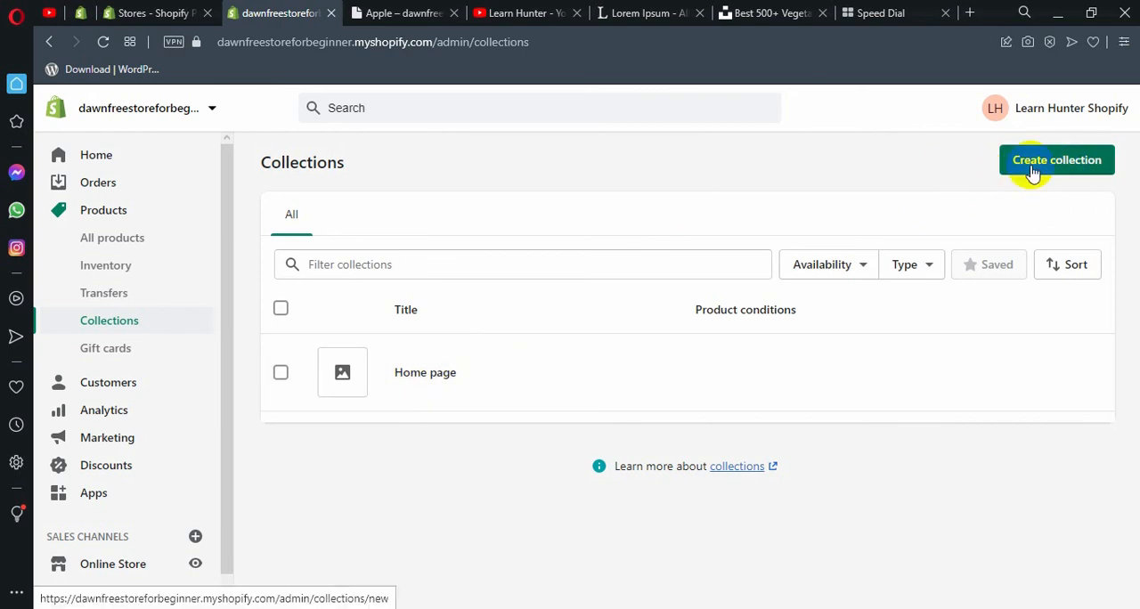
pyautogui.click(1032, 171)
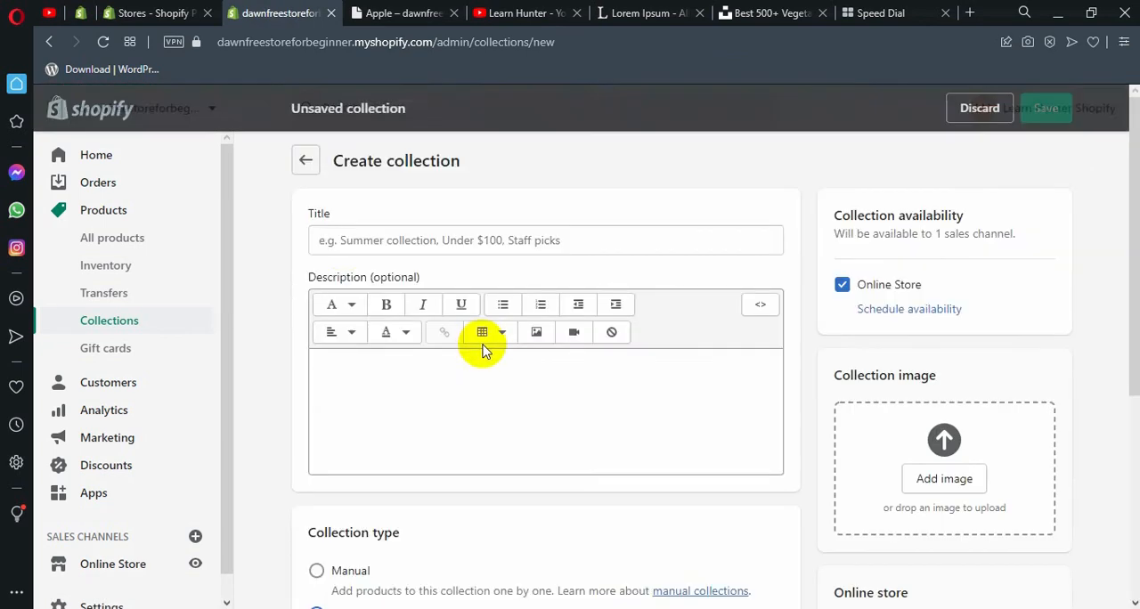
pyautogui.click(332, 239)
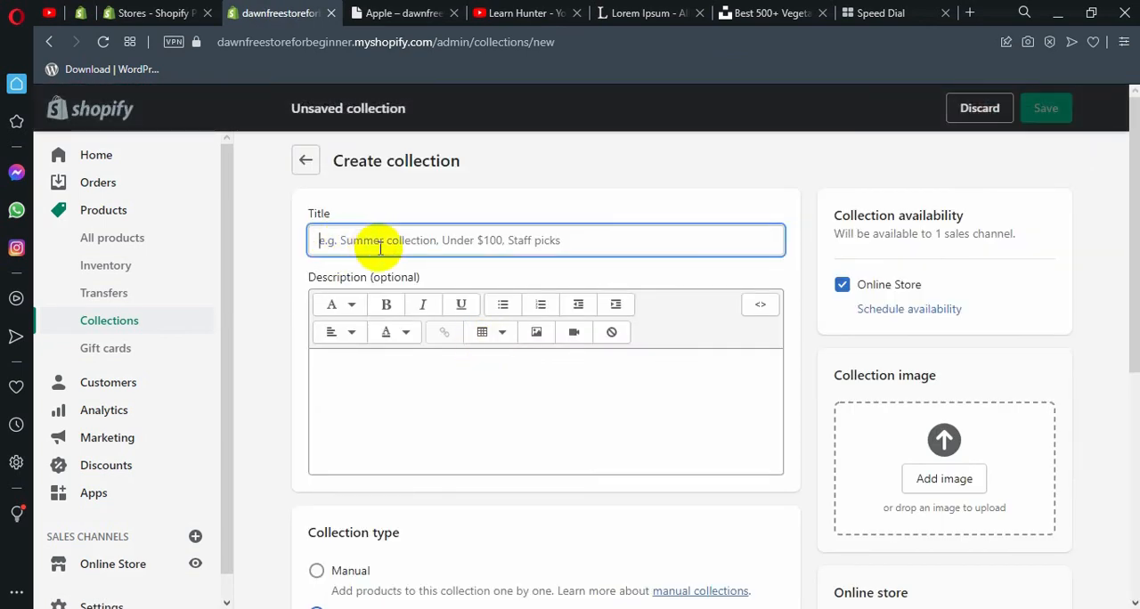
pyautogui.write('Fruits')
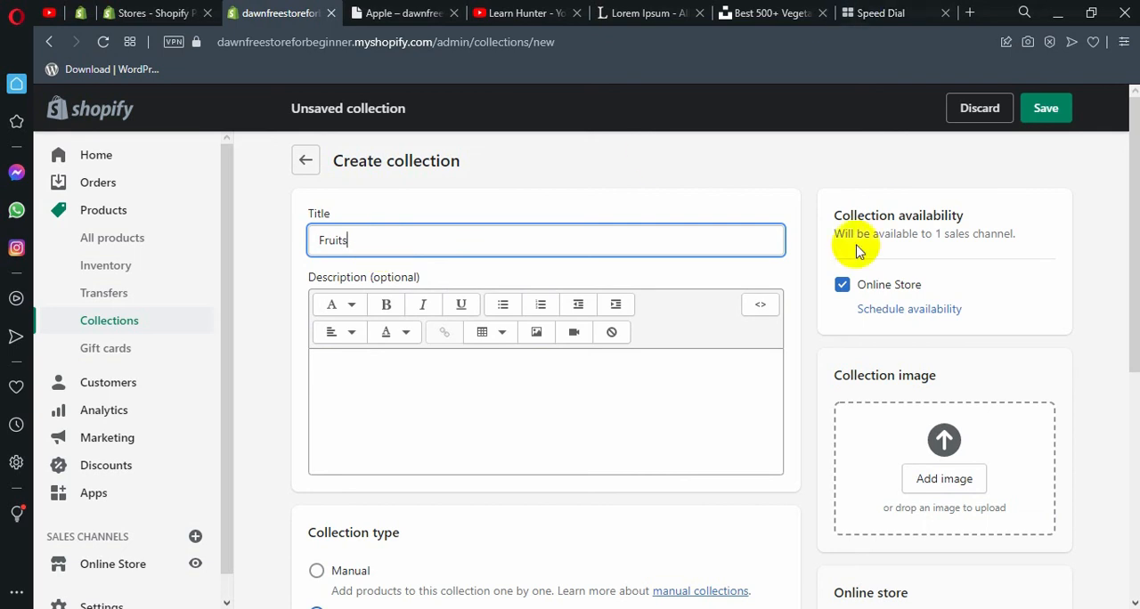
pyautogui.click(503, 368)
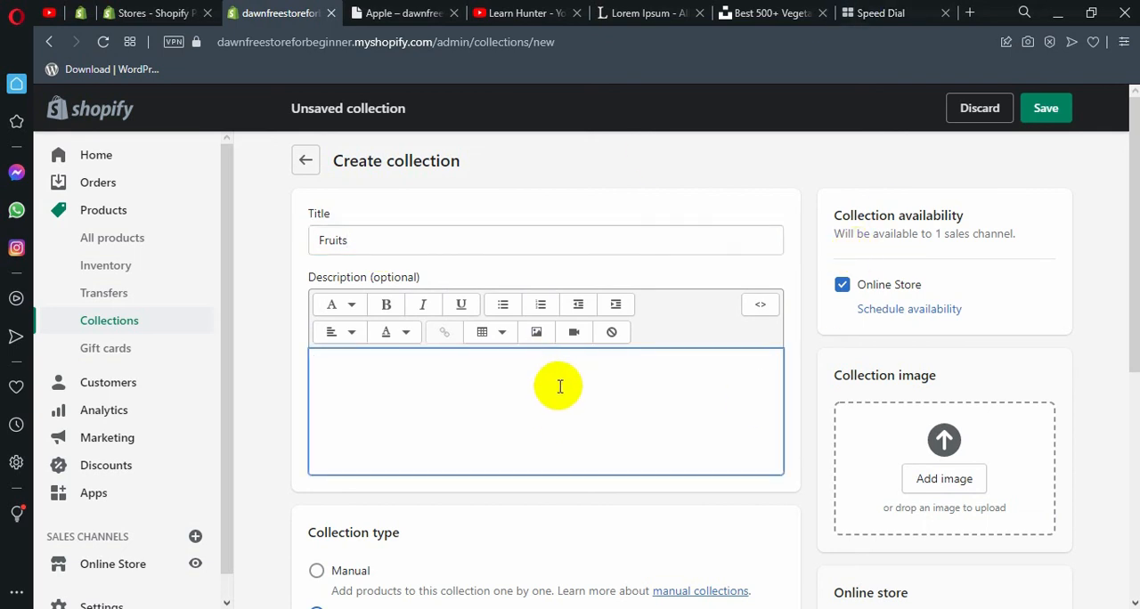
# Upload Apple.jpg from the Images & Videos folder as the Fruits collection's image.
pyautogui.scroll(-1, 624, 392)
pyautogui.click(944, 398)
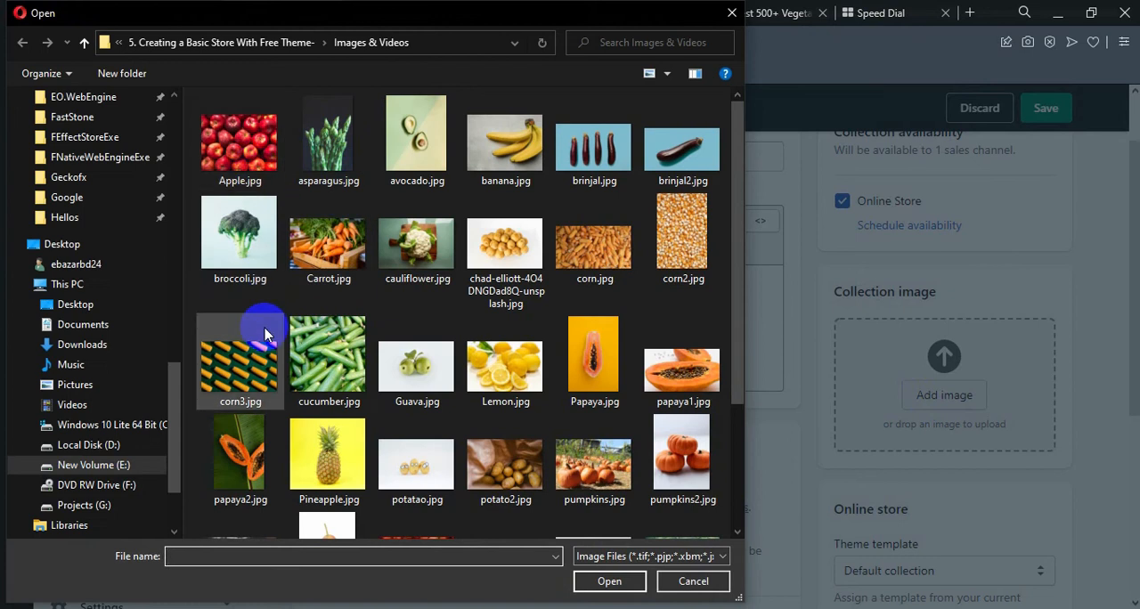
pyautogui.click(505, 363)
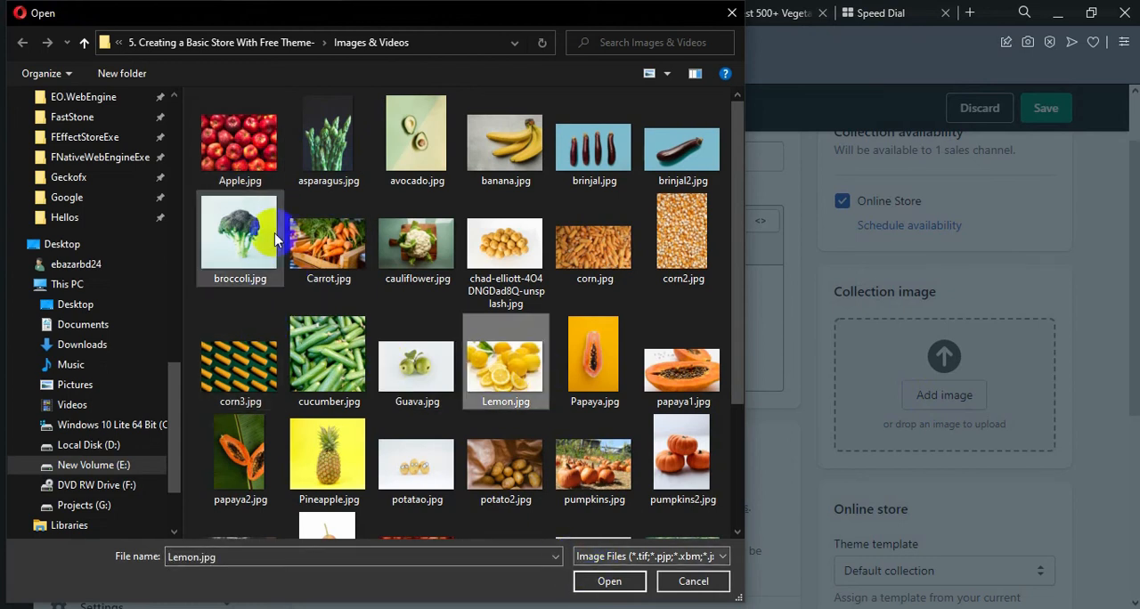
pyautogui.click(239, 143)
pyautogui.click(609, 580)
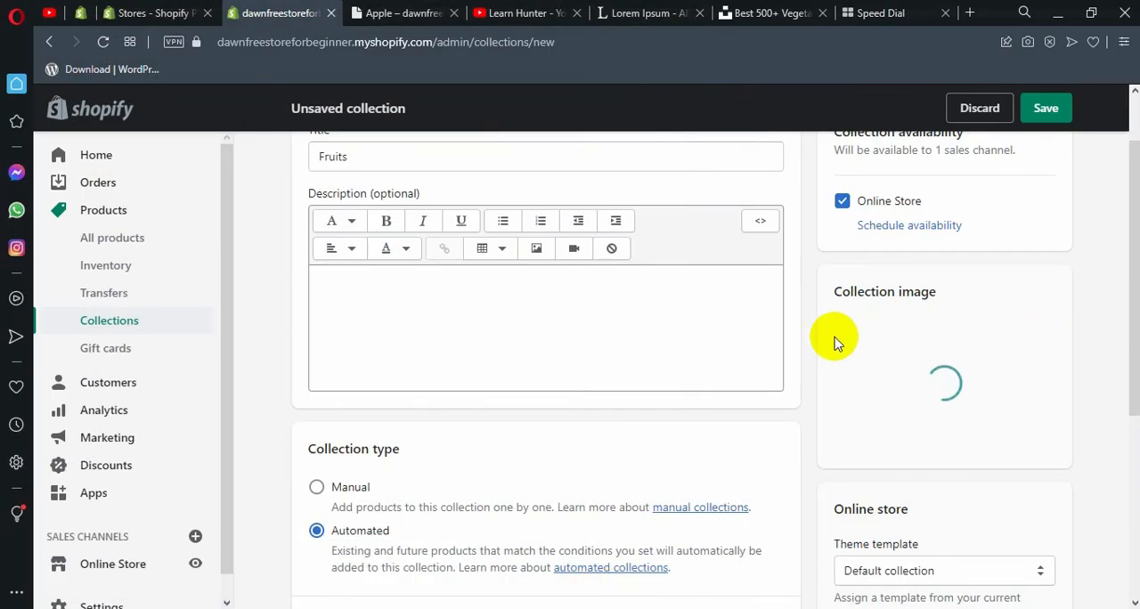
# Set the Fruits collection's type to Manual and check its search listing and theme template settings.
pyautogui.scroll(-2, 560, 287)
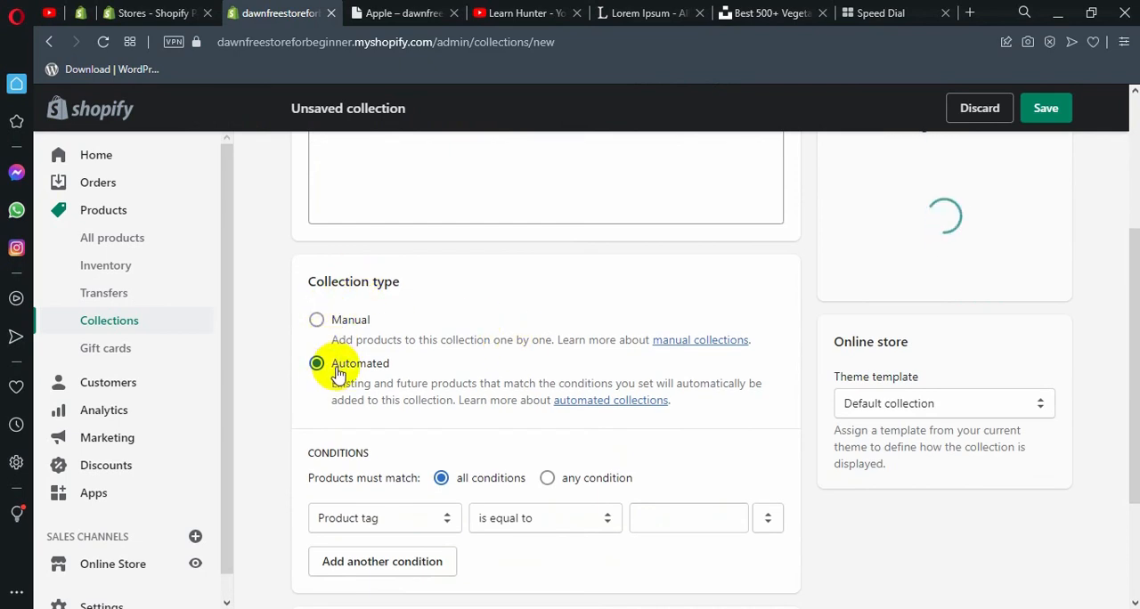
pyautogui.scroll(-2, 338, 374)
pyautogui.scroll(2, 330, 285)
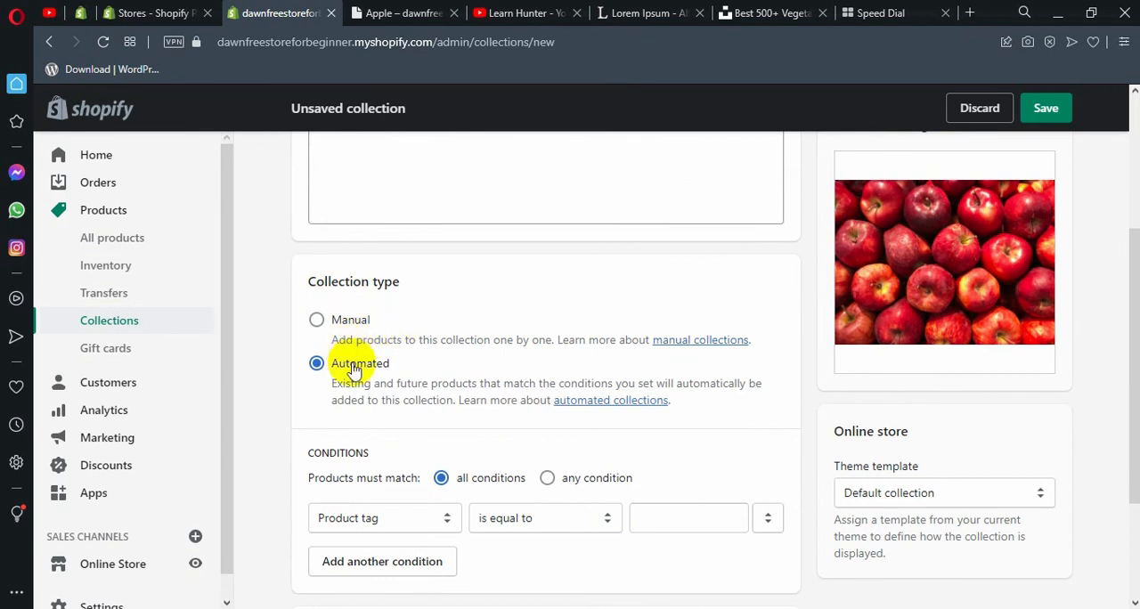
pyautogui.click(351, 321)
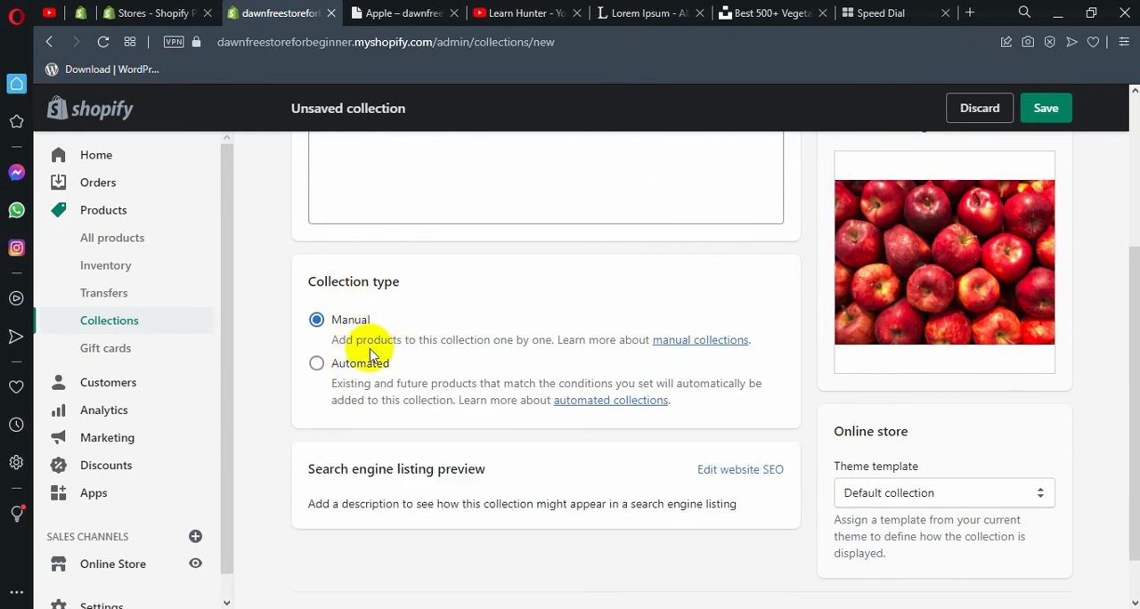
pyautogui.scroll(-1, 342, 328)
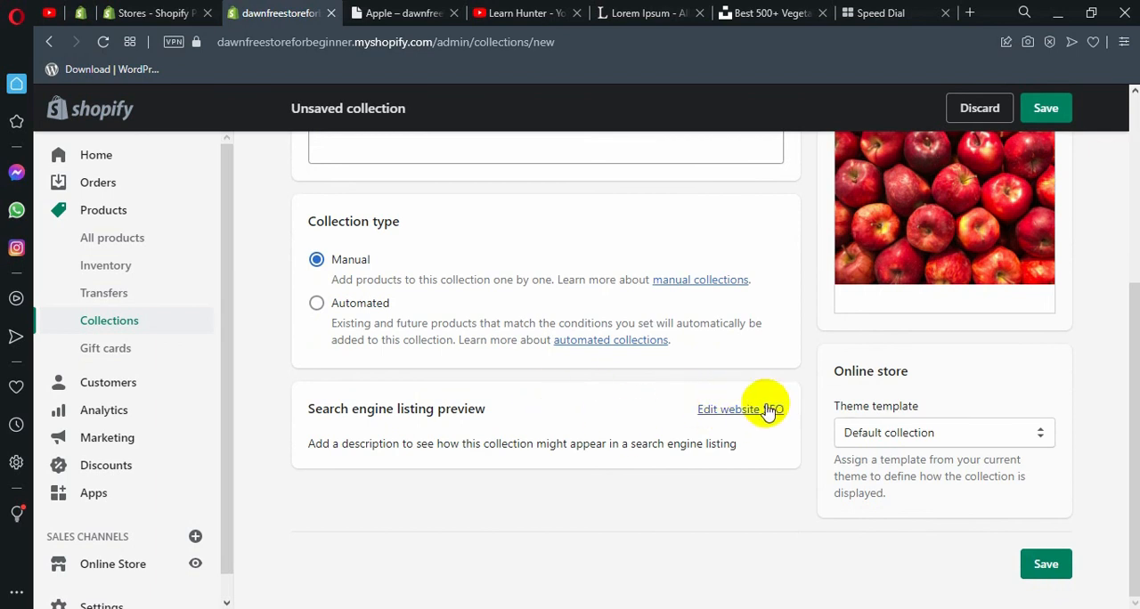
pyautogui.scroll(1, 718, 420)
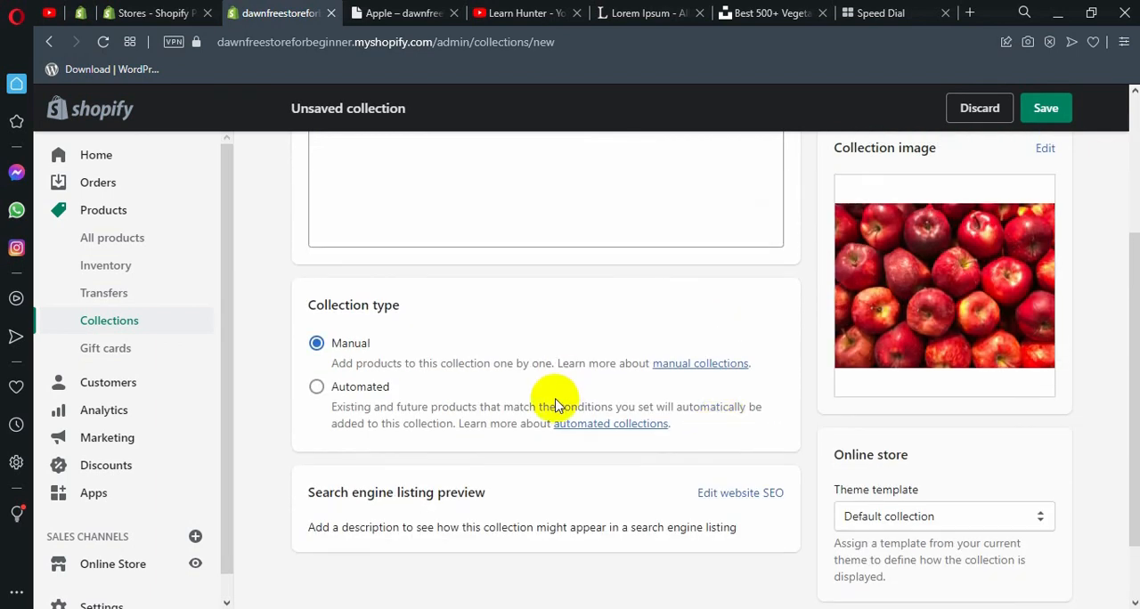
# Switch the collection type to Automated to view its product conditions, and set it back to Manual.
pyautogui.scroll(1, 554, 406)
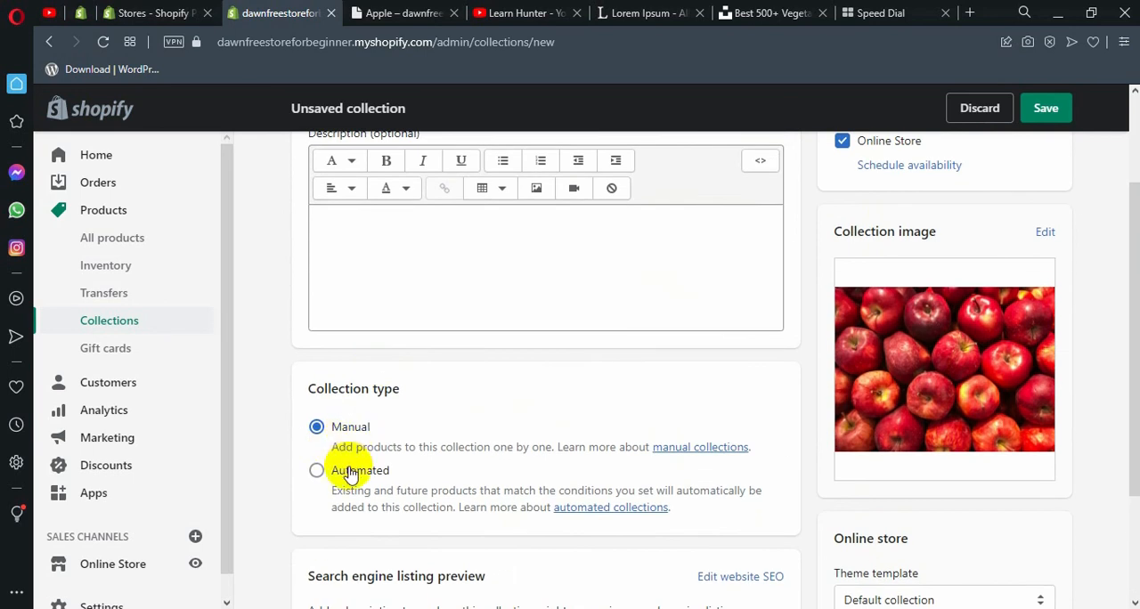
pyautogui.click(321, 470)
pyautogui.scroll(-2, 357, 472)
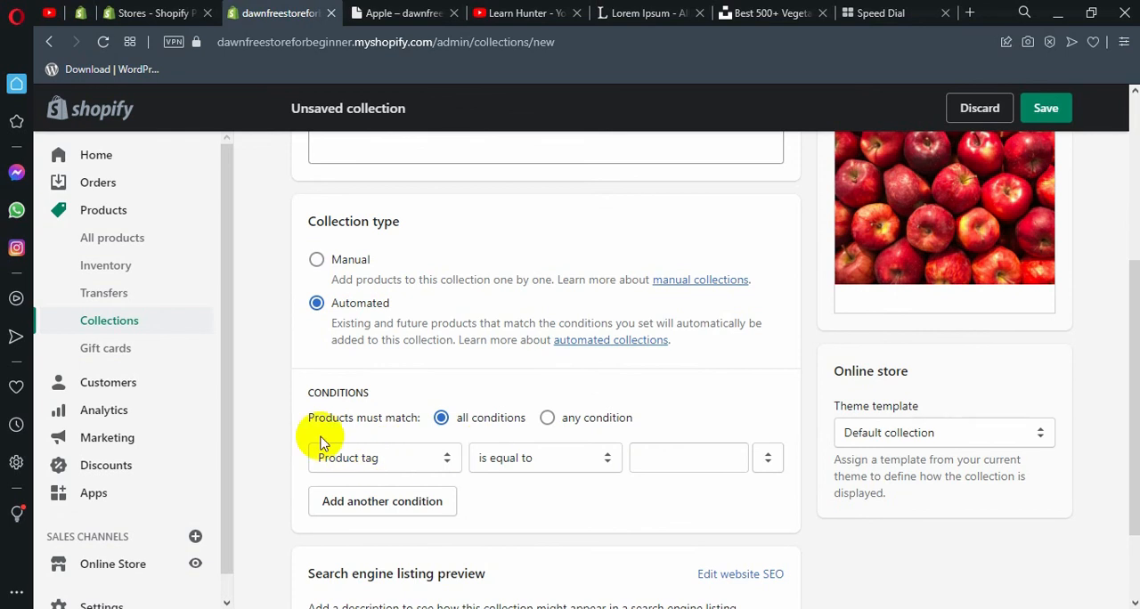
pyautogui.click(347, 259)
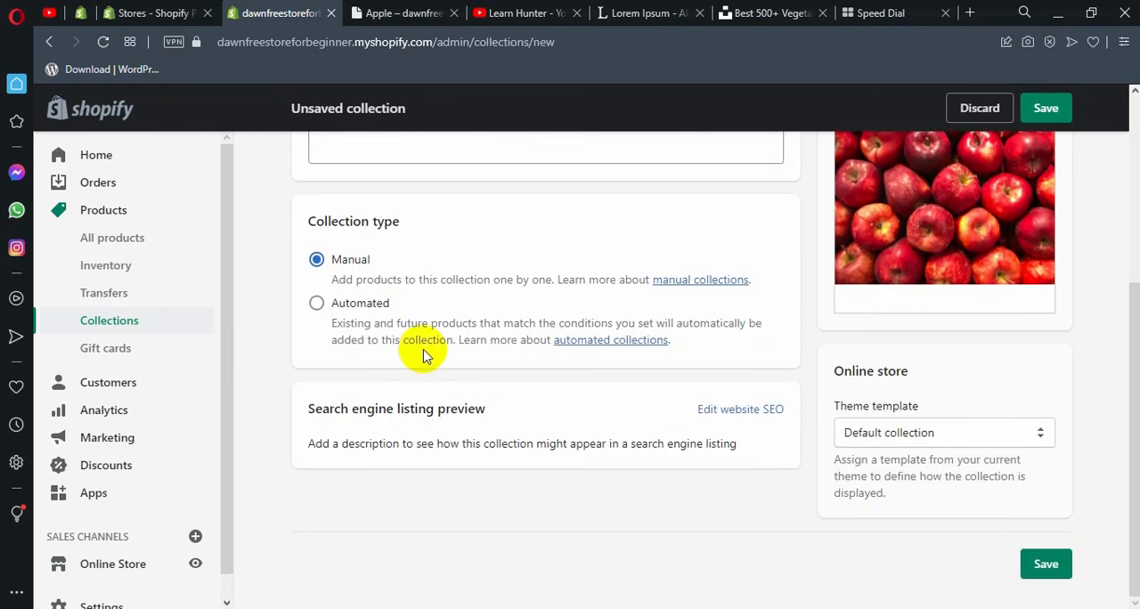
# Save the Fruits collection and go to its product search field.
pyautogui.scroll(4, 776, 348)
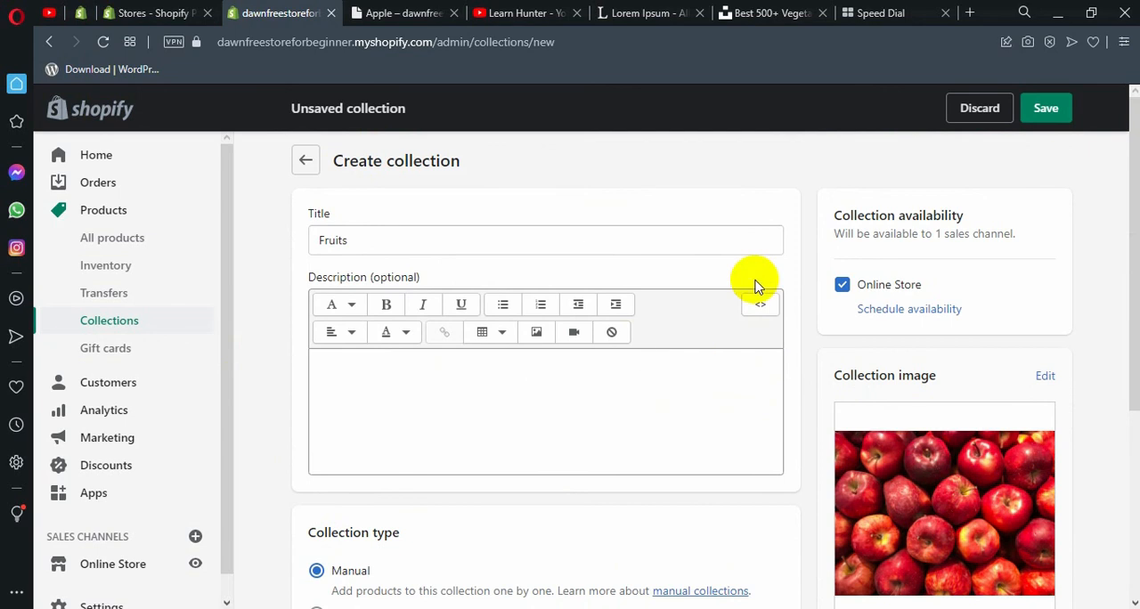
pyautogui.click(1049, 116)
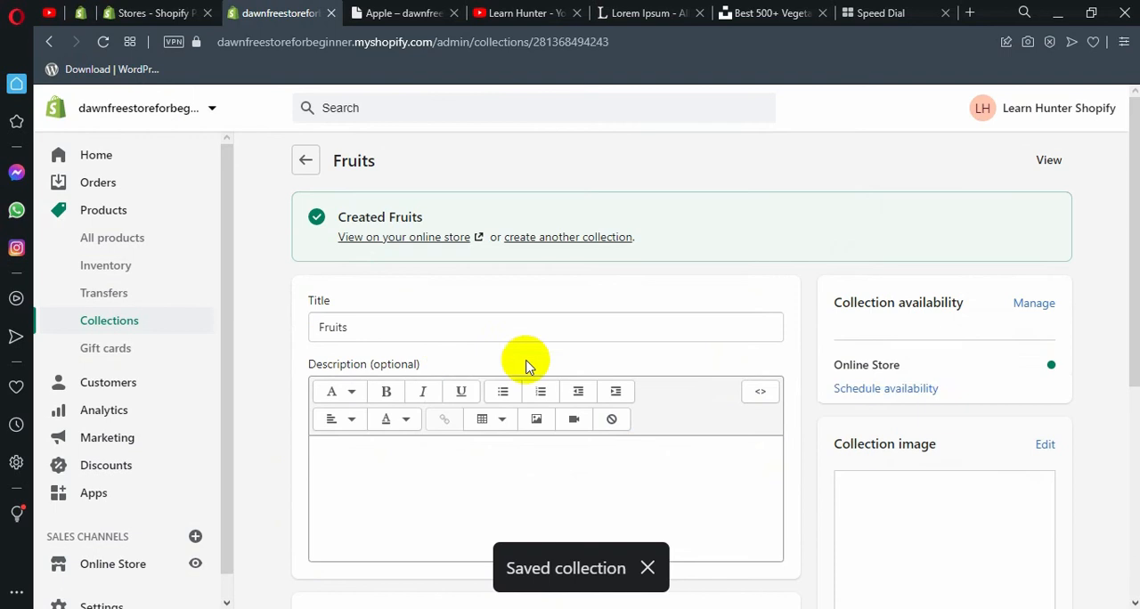
pyautogui.scroll(-5, 364, 331)
pyautogui.click(385, 246)
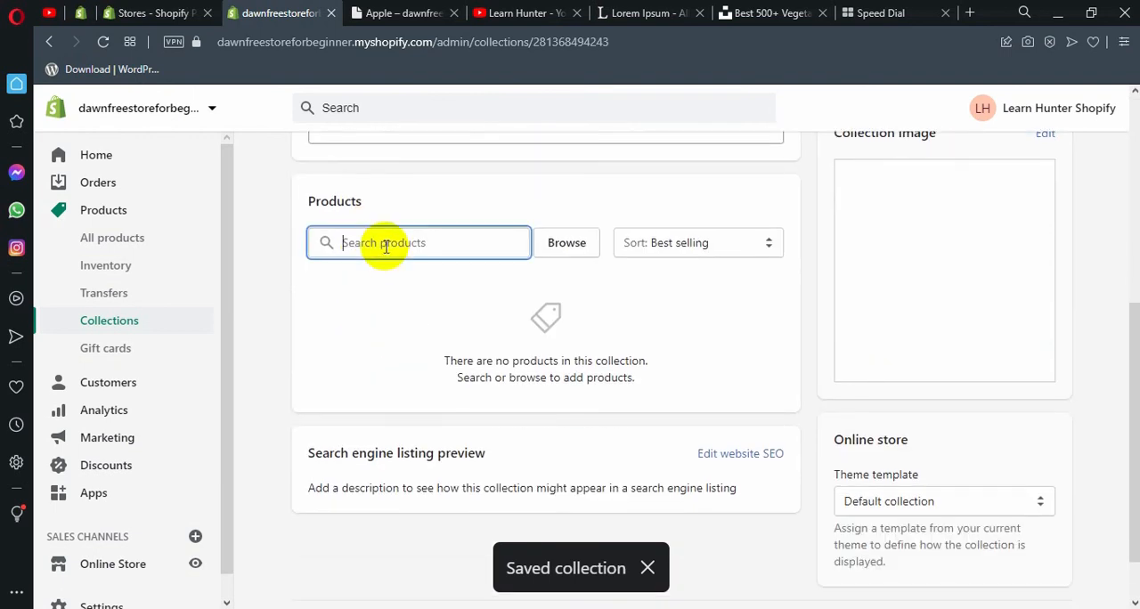
# Add the Apple product to the Fruits collection, remove it from the Home page collection, and save the product.
pyautogui.click(140, 238)
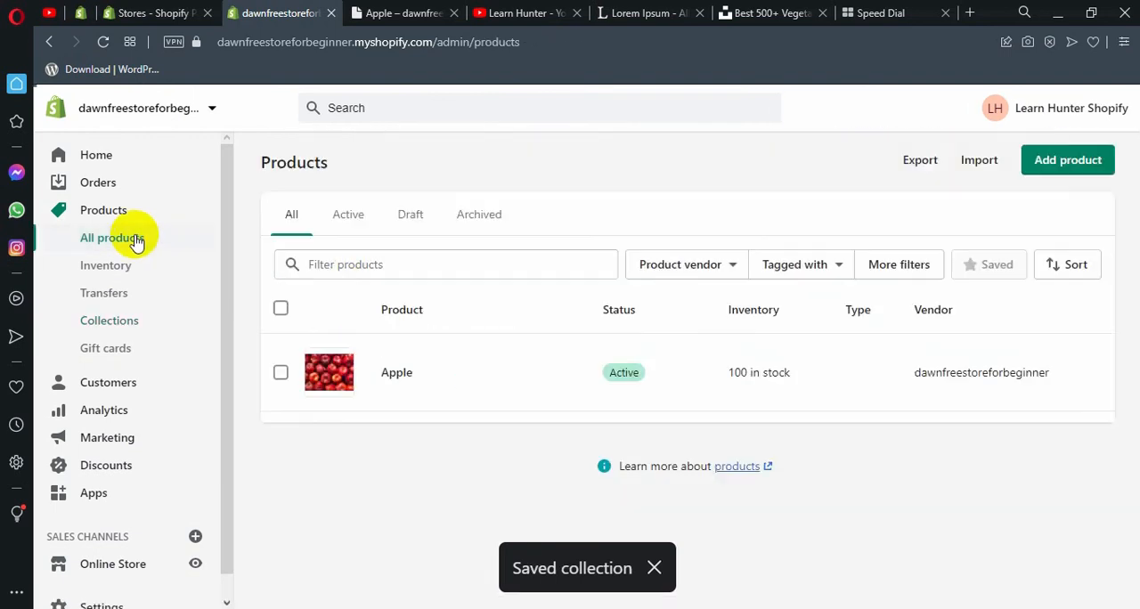
pyautogui.click(403, 376)
pyautogui.scroll(-3, 807, 353)
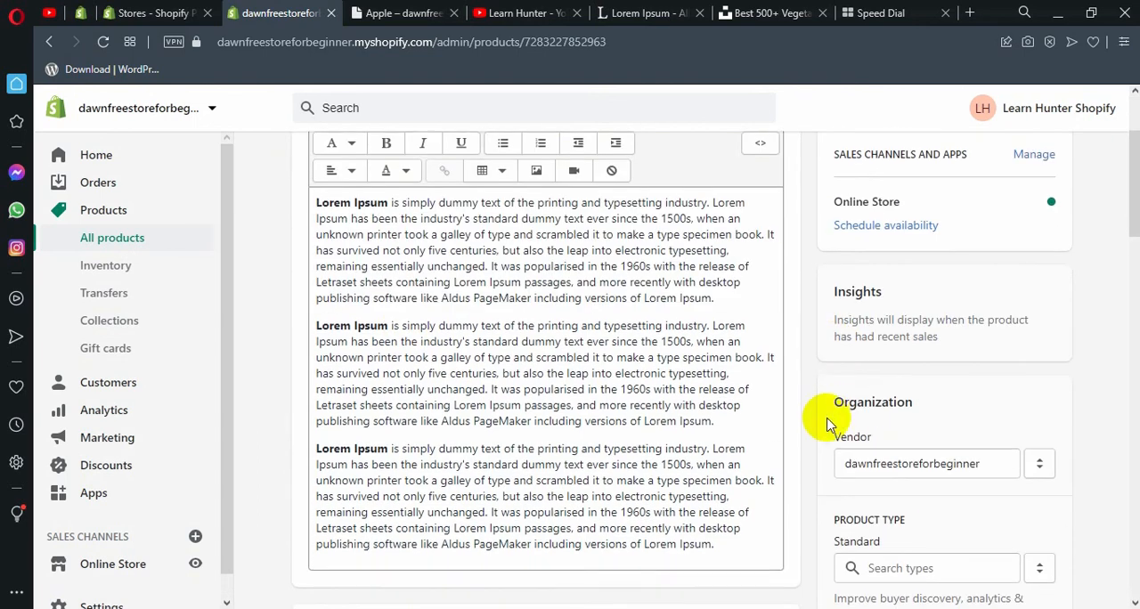
pyautogui.scroll(-1, 811, 418)
pyautogui.click(878, 442)
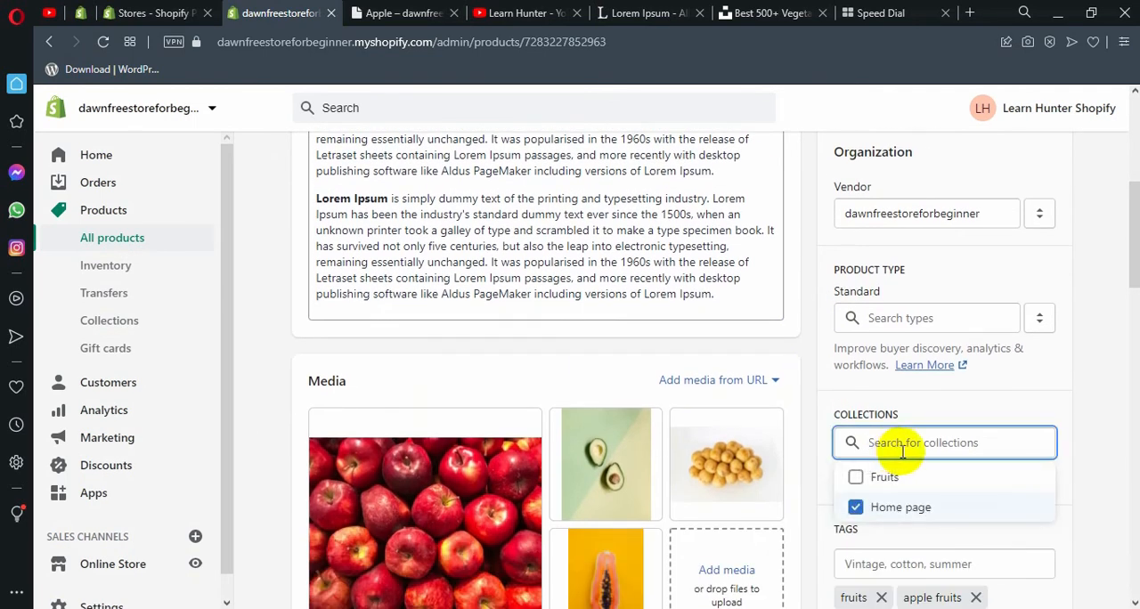
pyautogui.click(876, 479)
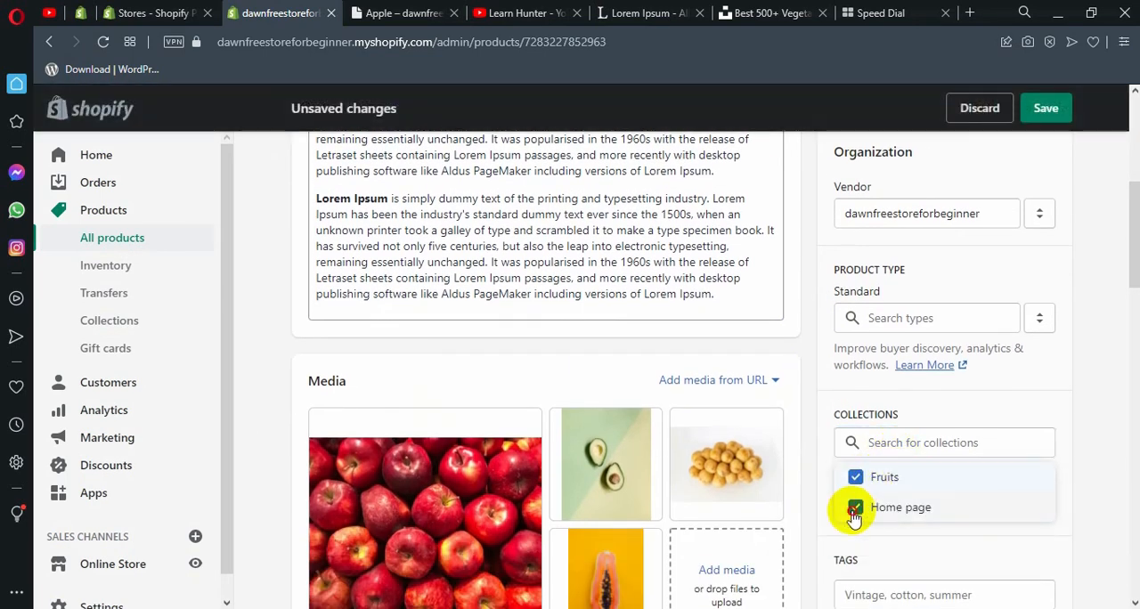
pyautogui.click(855, 509)
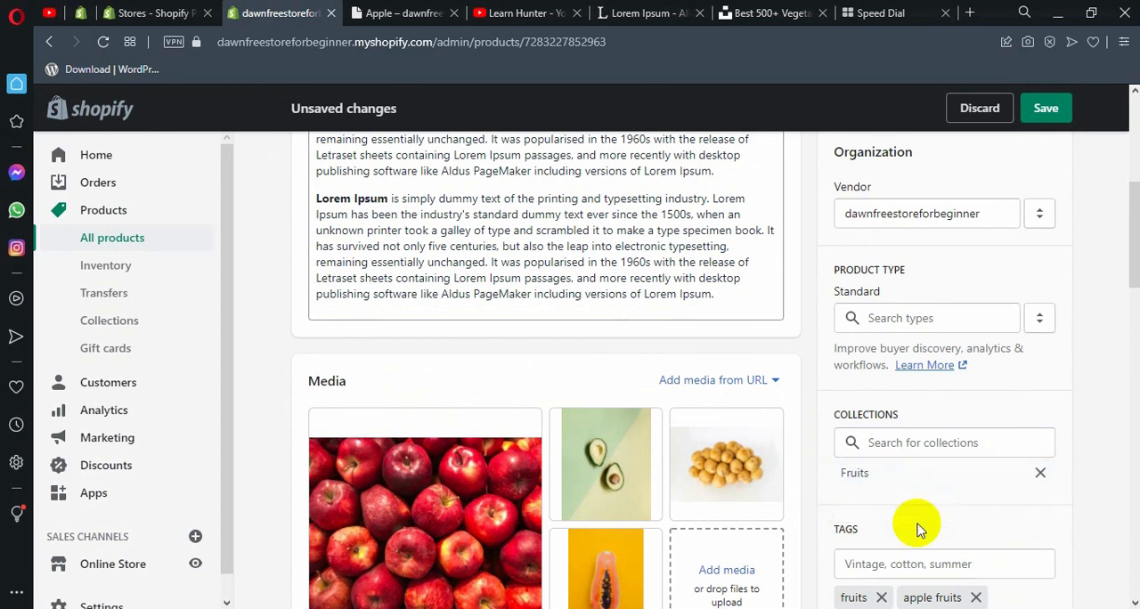
pyautogui.click(1044, 112)
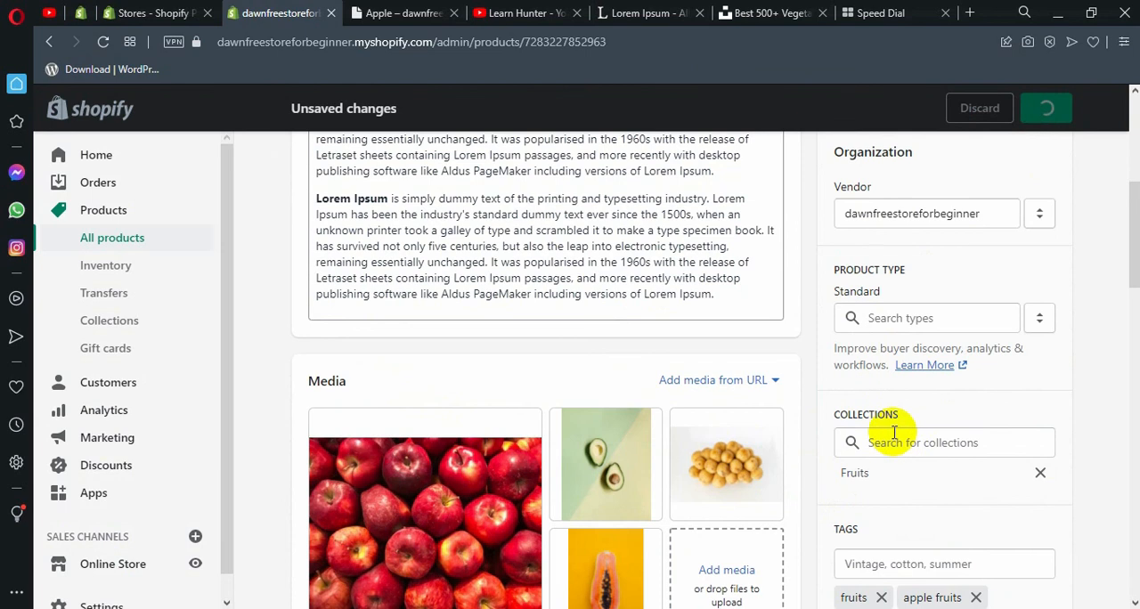
pyautogui.scroll(5, 565, 311)
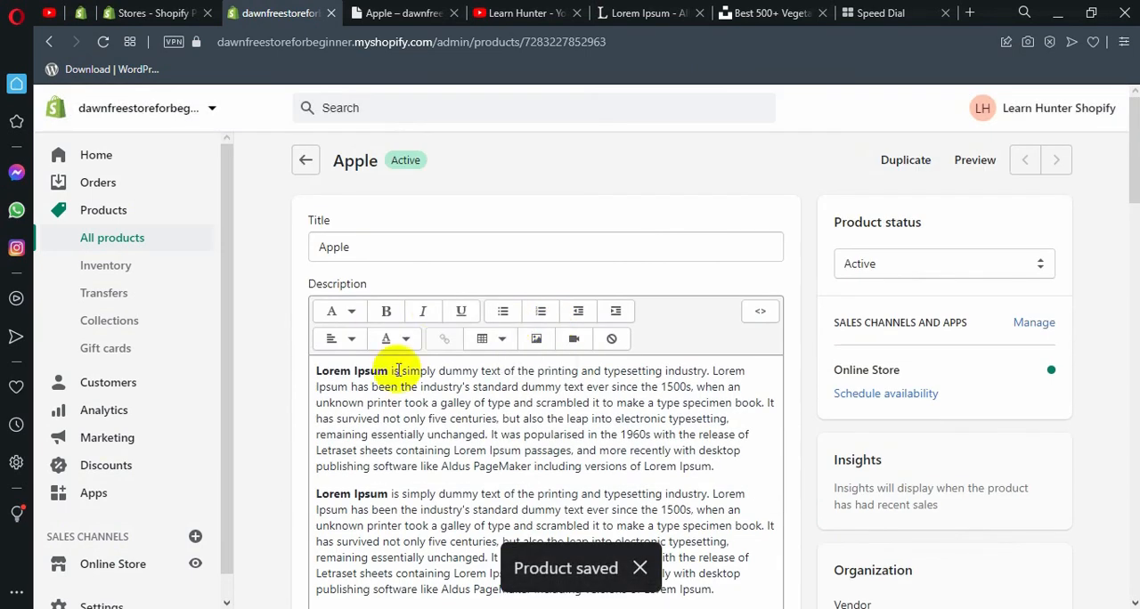
pyautogui.scroll(-1, 466, 458)
# Reload the Apple product page on the storefront and look over its images, purchase options, description and footer.
pyautogui.click(383, 8)
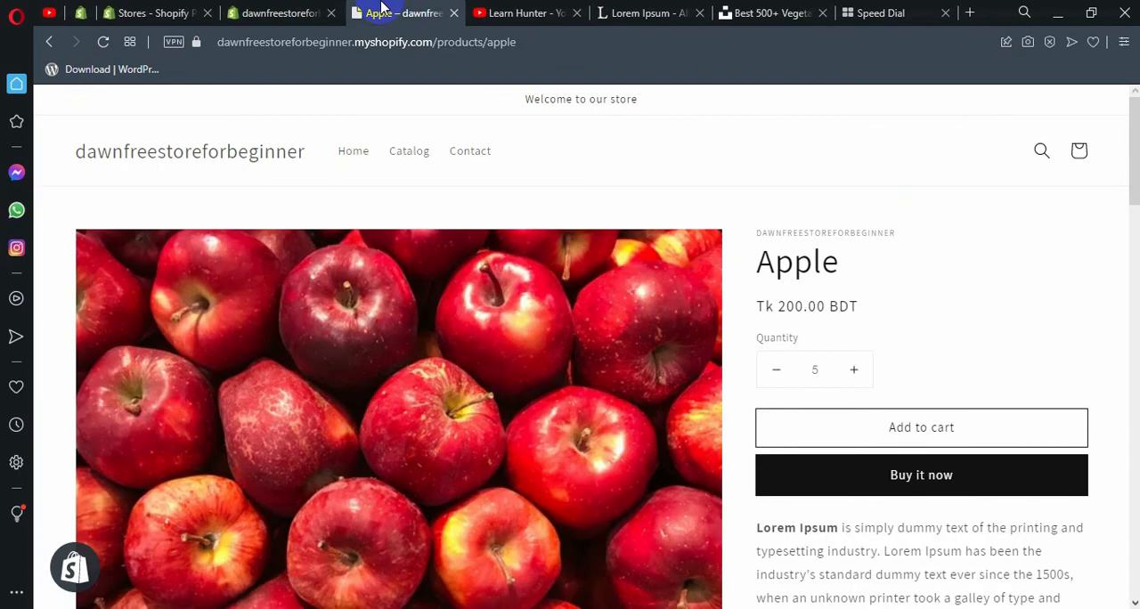
pyautogui.click(103, 42)
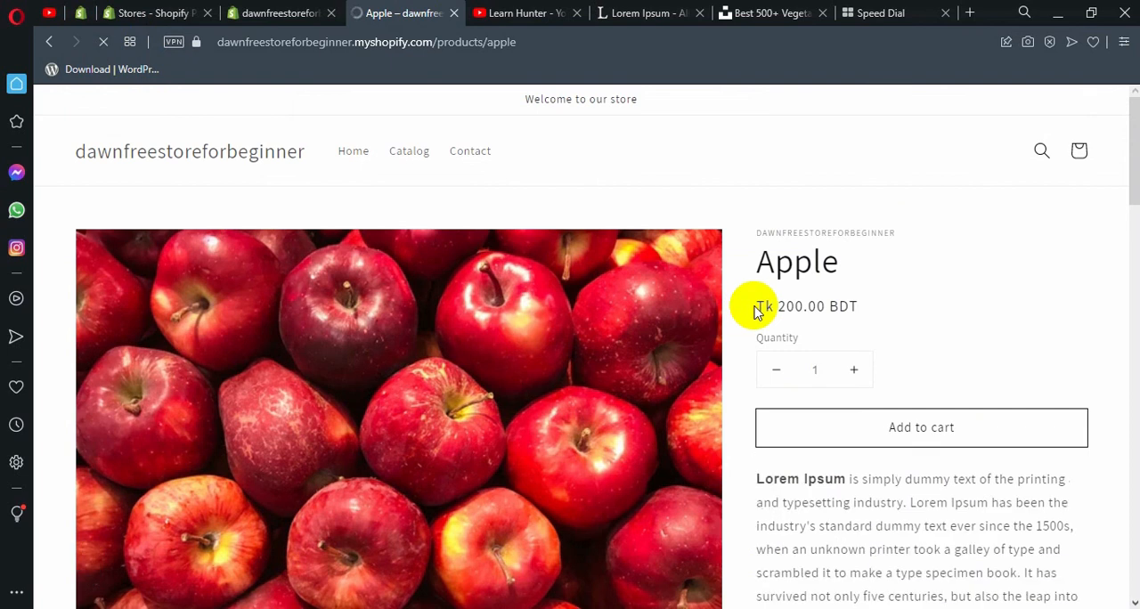
pyautogui.scroll(-2, 499, 384)
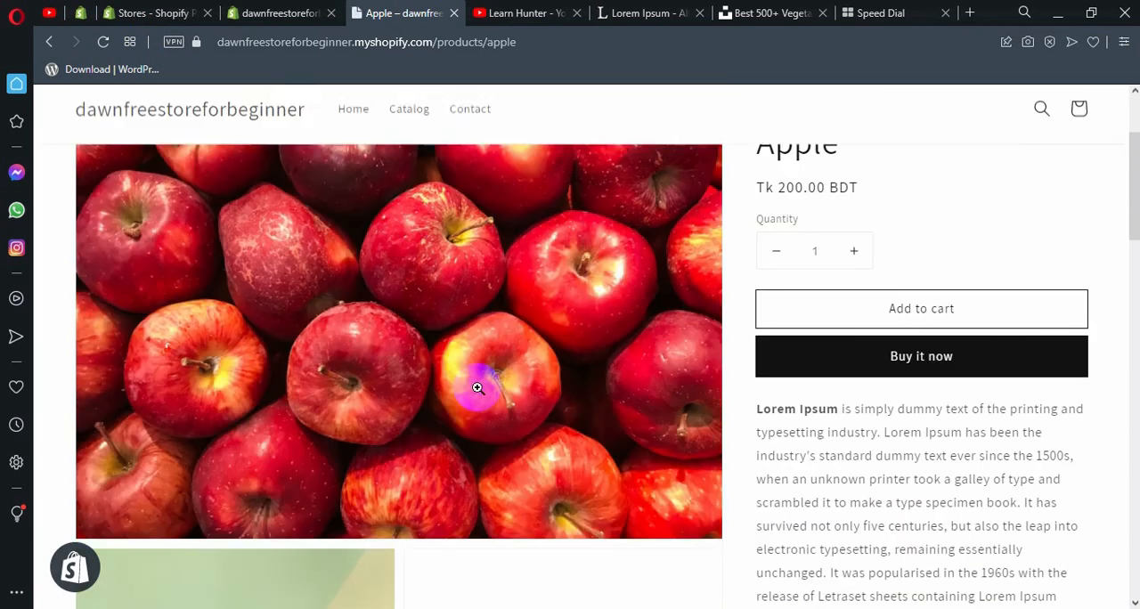
pyautogui.scroll(2, 863, 188)
pyautogui.scroll(-5, 824, 309)
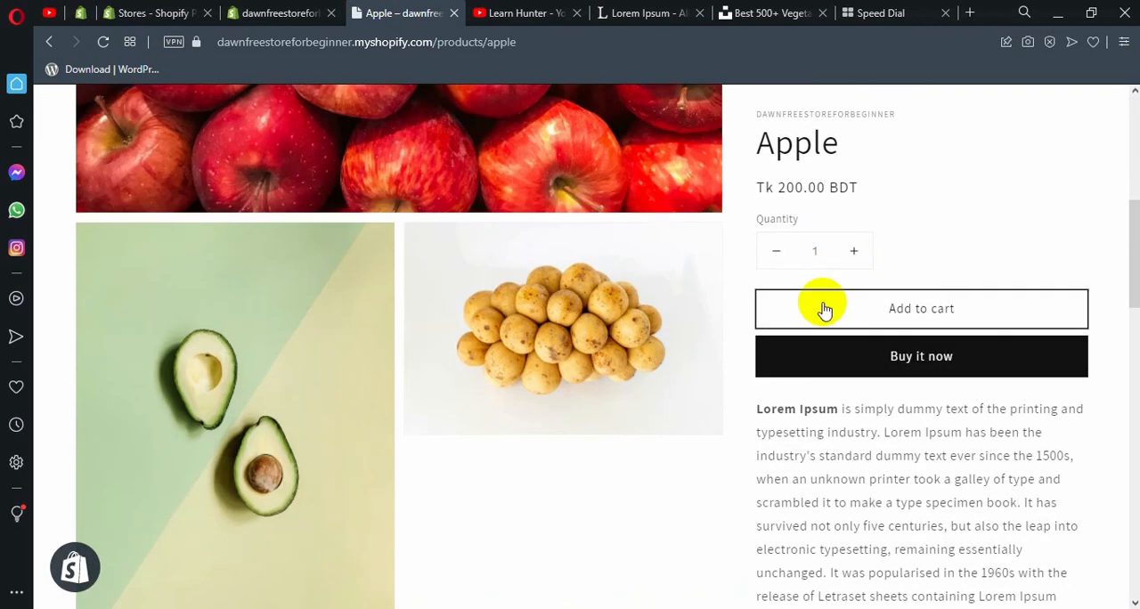
pyautogui.scroll(-10, 824, 309)
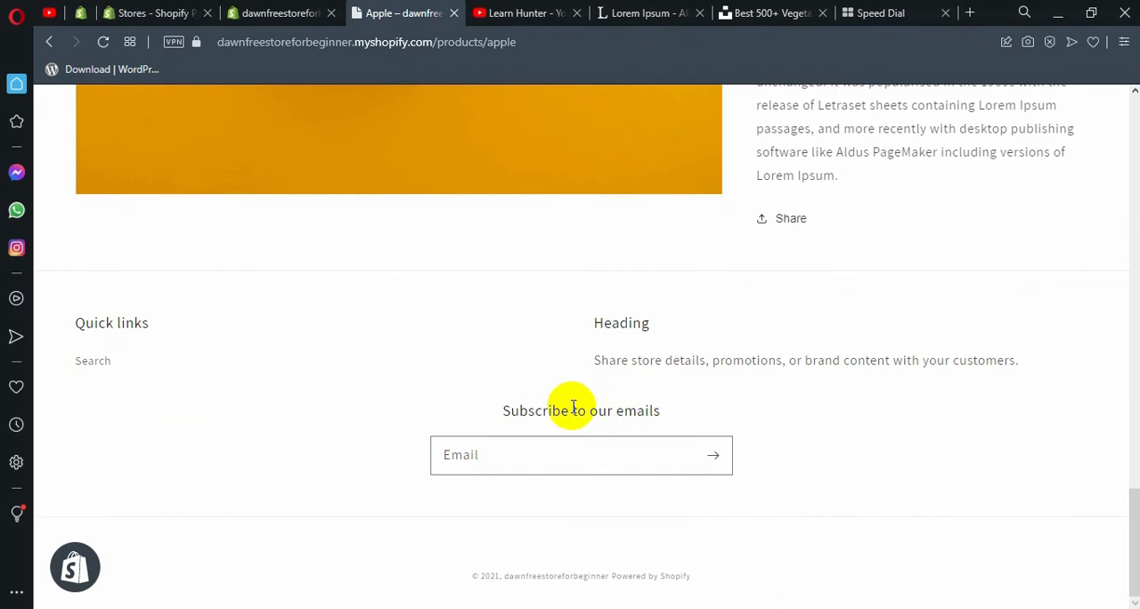
pyautogui.scroll(10, 571, 403)
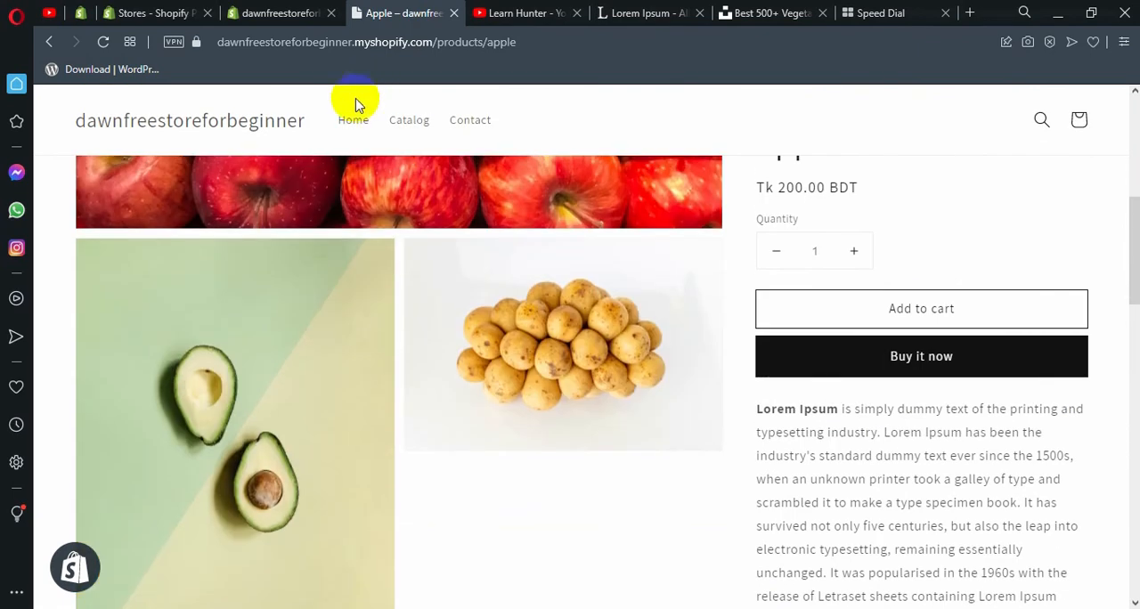
# Open the storefront's home page and examine the Featured products section and the sections below it.
pyautogui.click(353, 122)
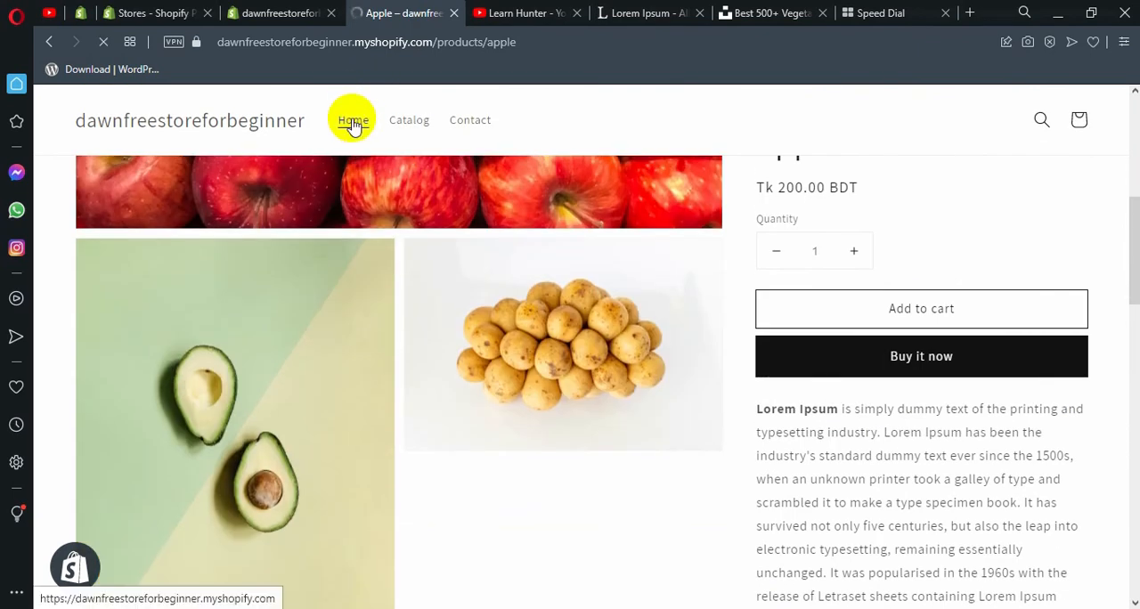
pyautogui.scroll(-10, 400, 209)
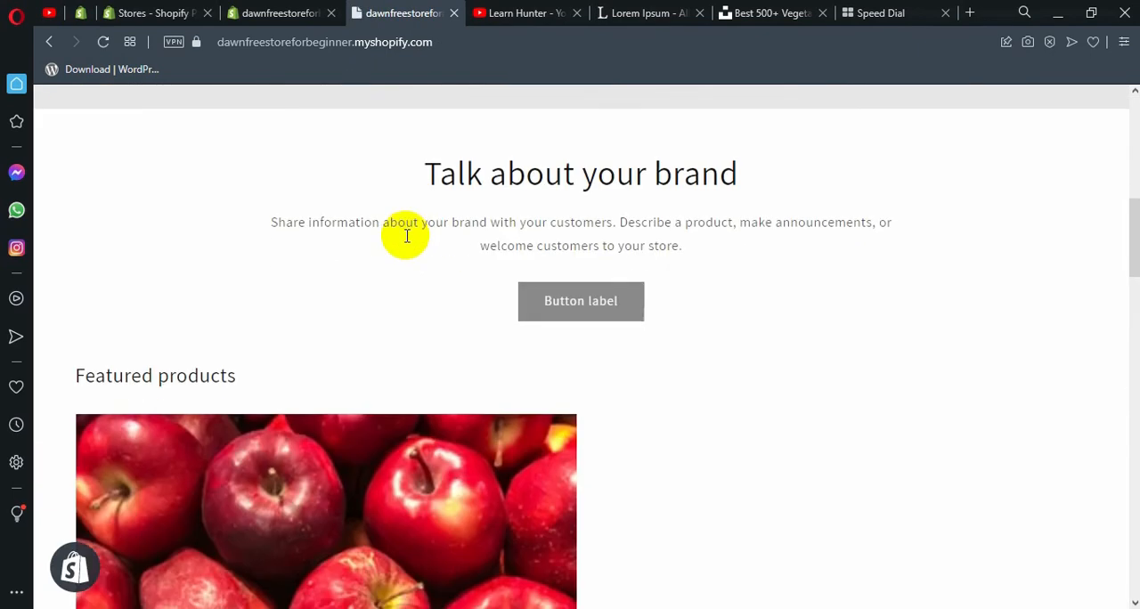
pyautogui.scroll(-3, 392, 326)
pyautogui.scroll(-2, 229, 377)
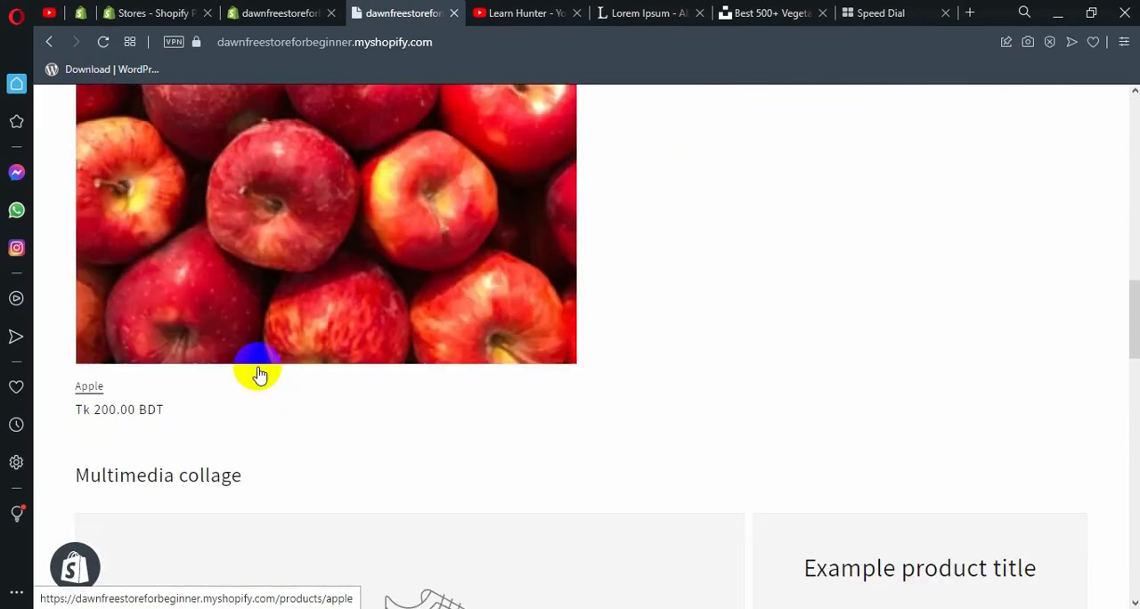
pyautogui.scroll(-3, 400, 280)
pyautogui.scroll(10, 353, 338)
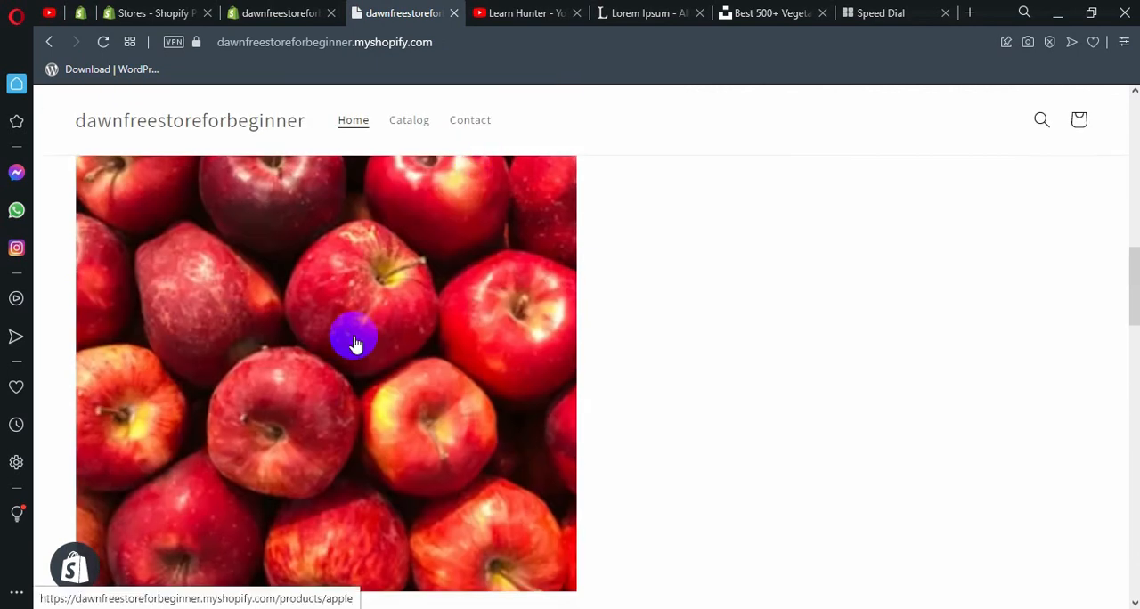
pyautogui.scroll(-15, 389, 344)
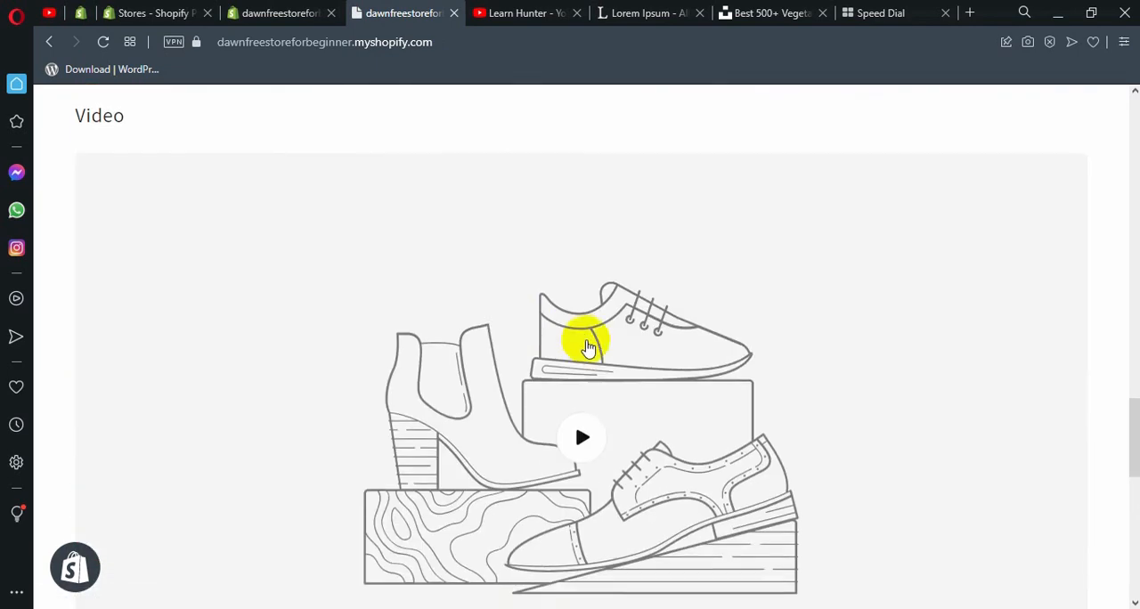
pyautogui.scroll(10, 600, 363)
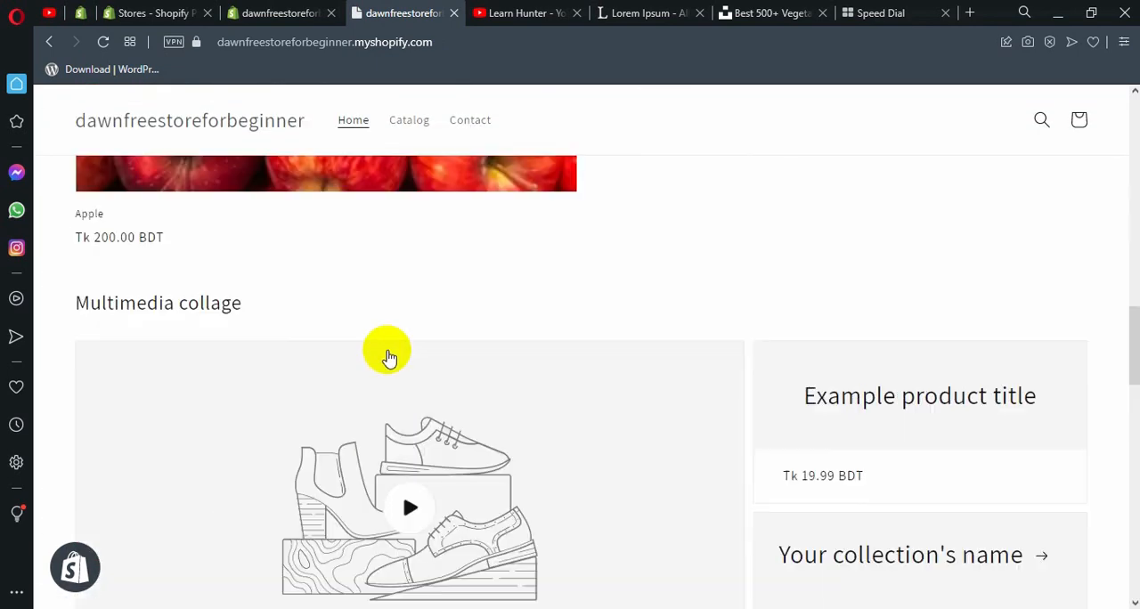
pyautogui.scroll(6, 484, 330)
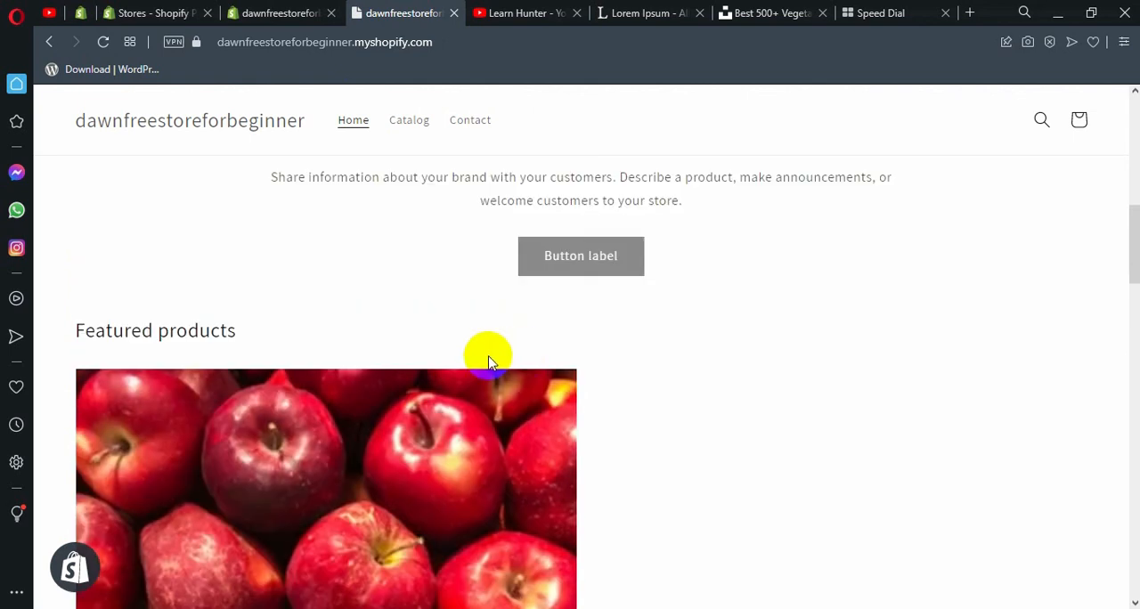
pyautogui.scroll(-1, 461, 365)
pyautogui.scroll(-3, 461, 365)
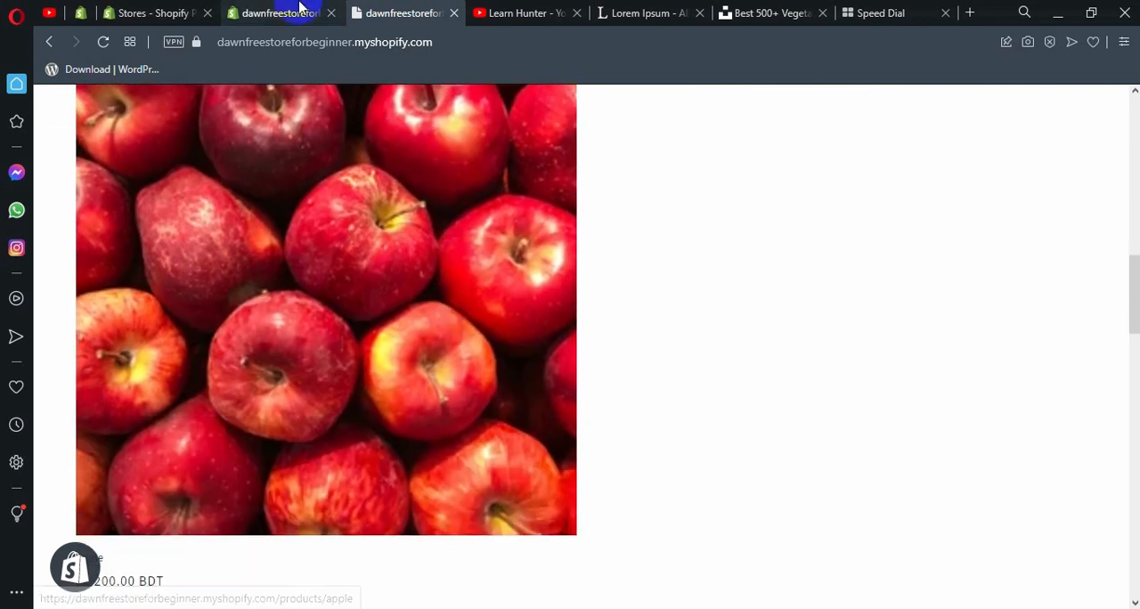
pyautogui.click(302, 10)
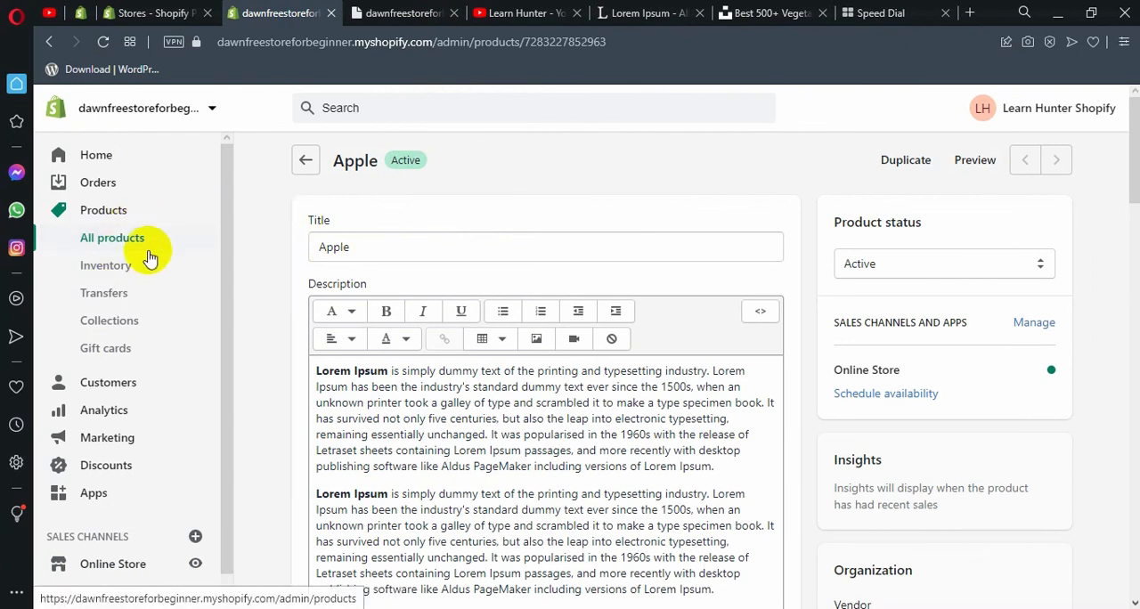
pyautogui.doubleClick(243, 260)
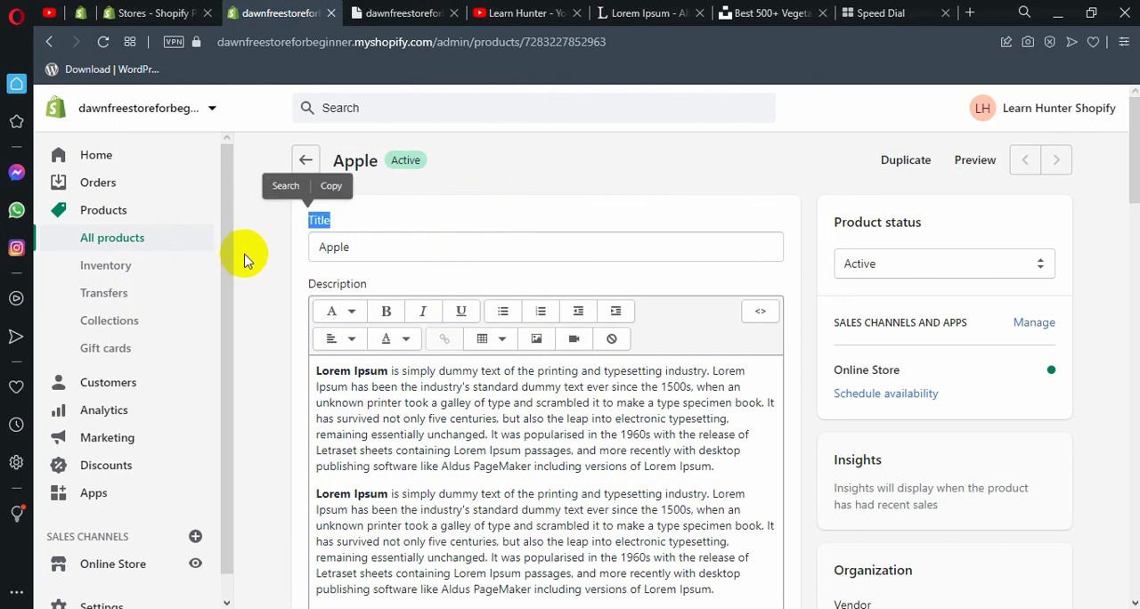
pyautogui.click(246, 260)
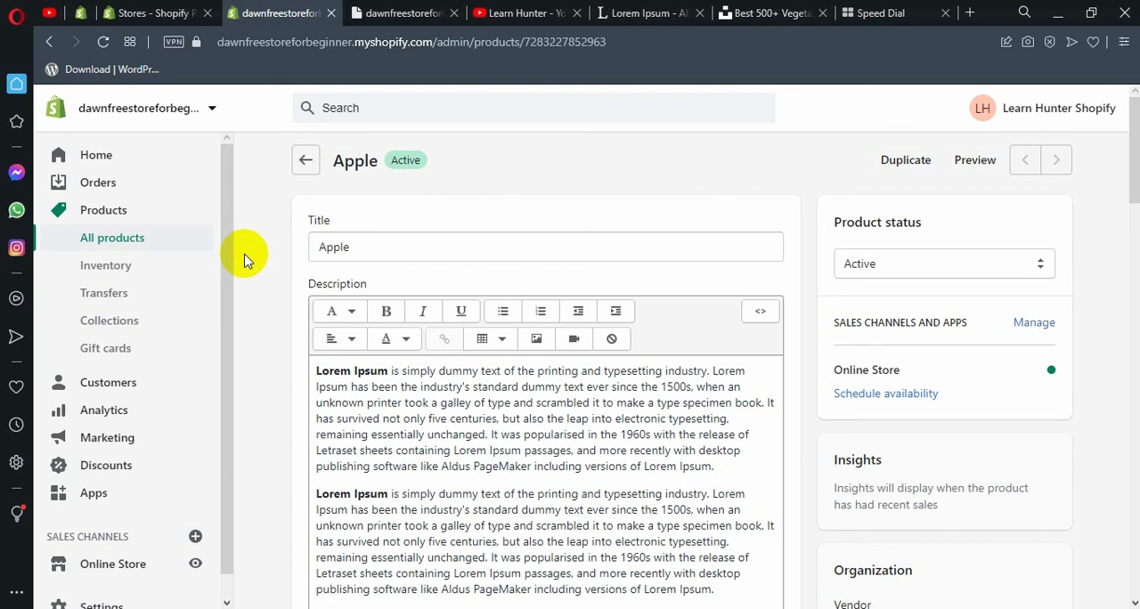
pyautogui.rightClick(369, 107)
pyautogui.click(272, 119)
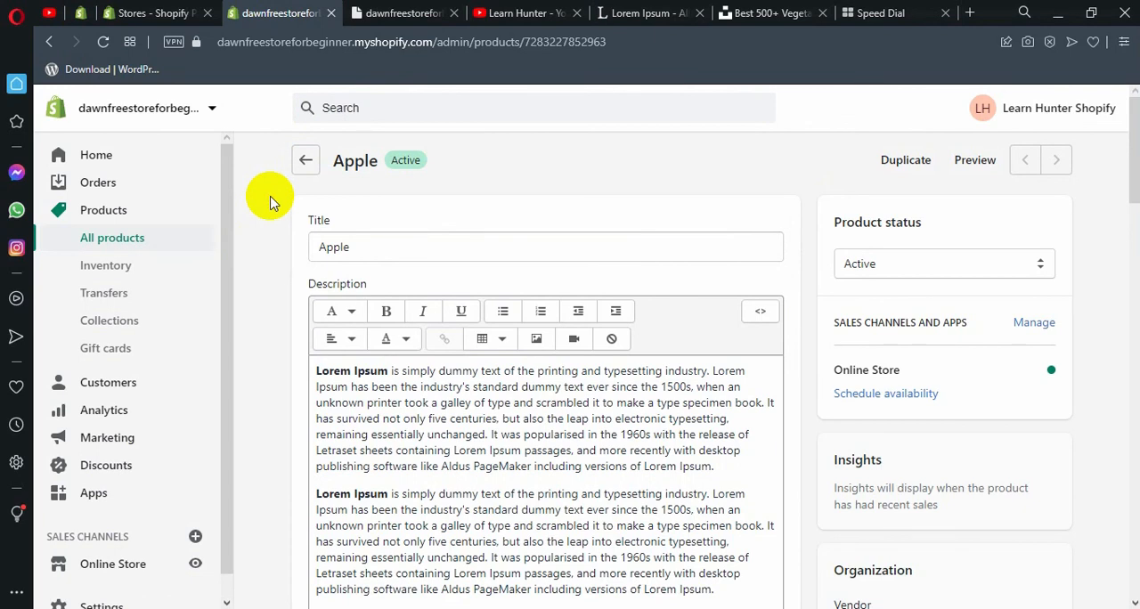
pyautogui.scroll(-5, 272, 203)
pyautogui.scroll(5, 272, 203)
pyautogui.scroll(-5, 270, 201)
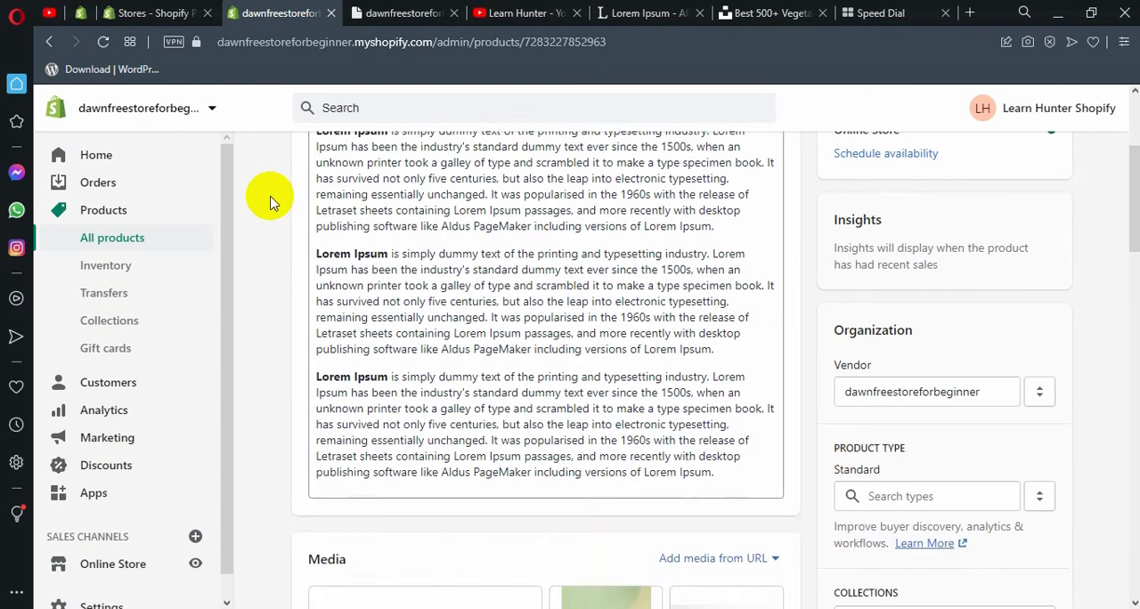
pyautogui.scroll(4, 267, 232)
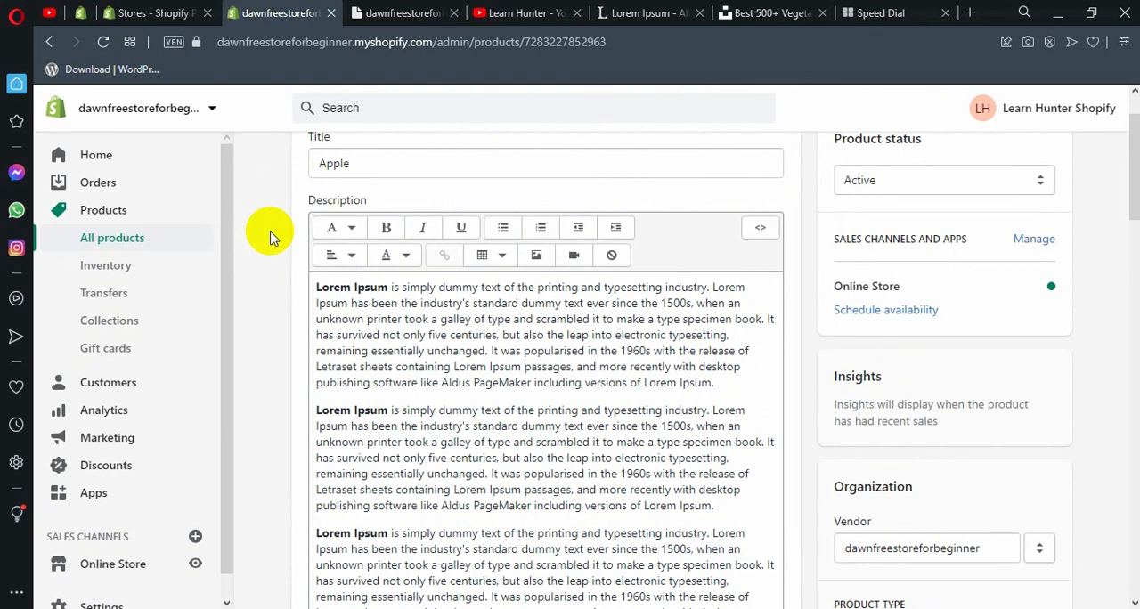
pyautogui.scroll(1, 272, 238)
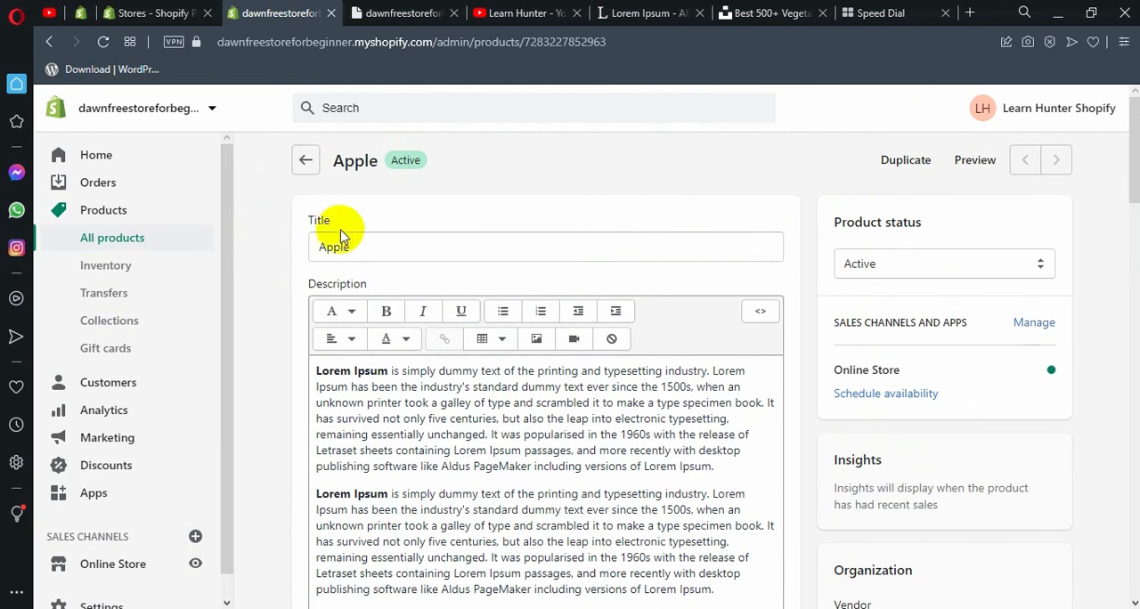
# Open the Fiverr website in the empty Speed Dial browser tab.
pyautogui.click(906, 8)
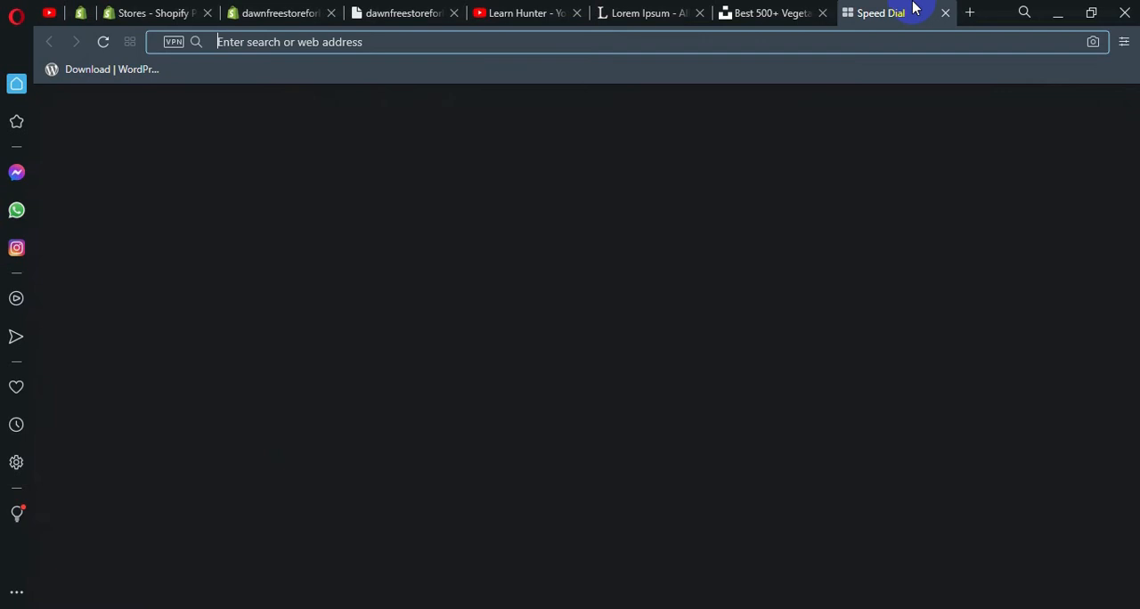
pyautogui.write('fiver')
pyautogui.press('Return')
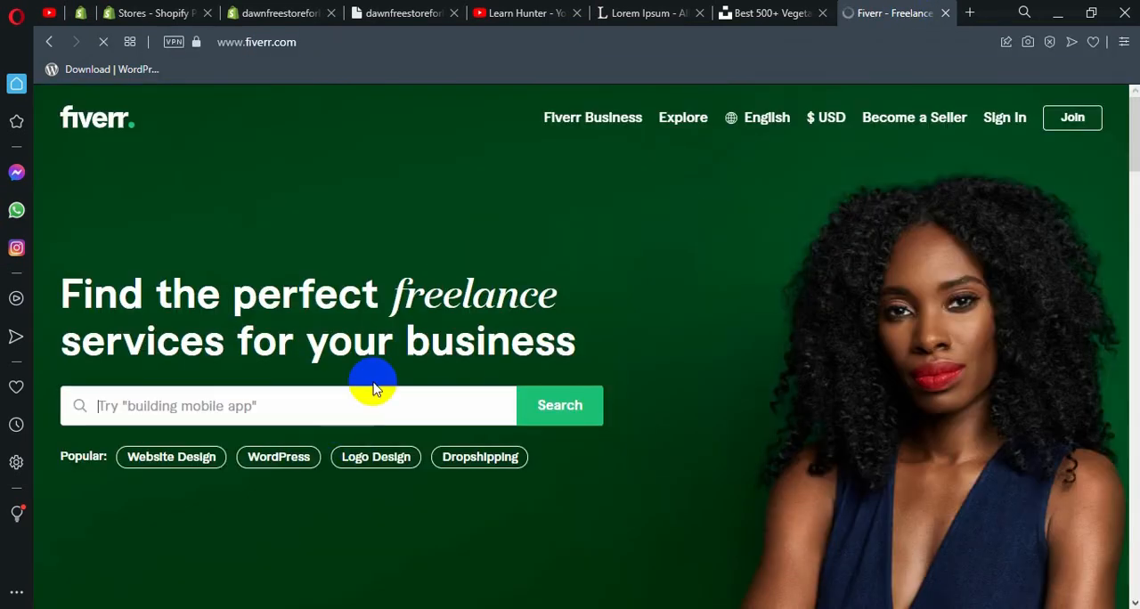
# Search Fiverr for "print on demand" services and choose the suggestion "print on demand shopify store".
pyautogui.scroll(-2, 375, 382)
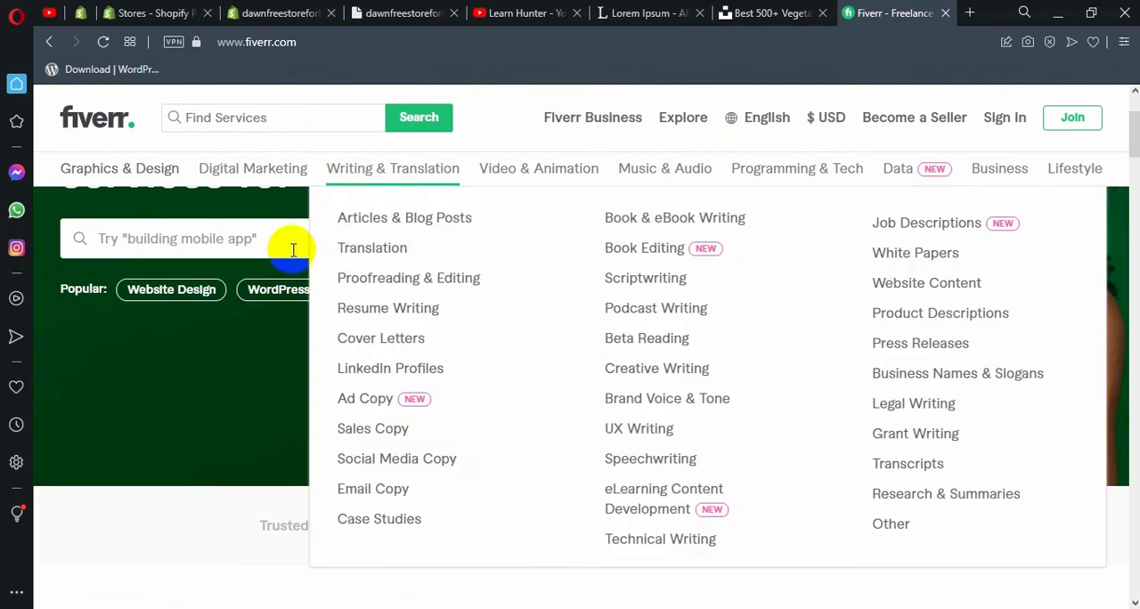
pyautogui.click(232, 238)
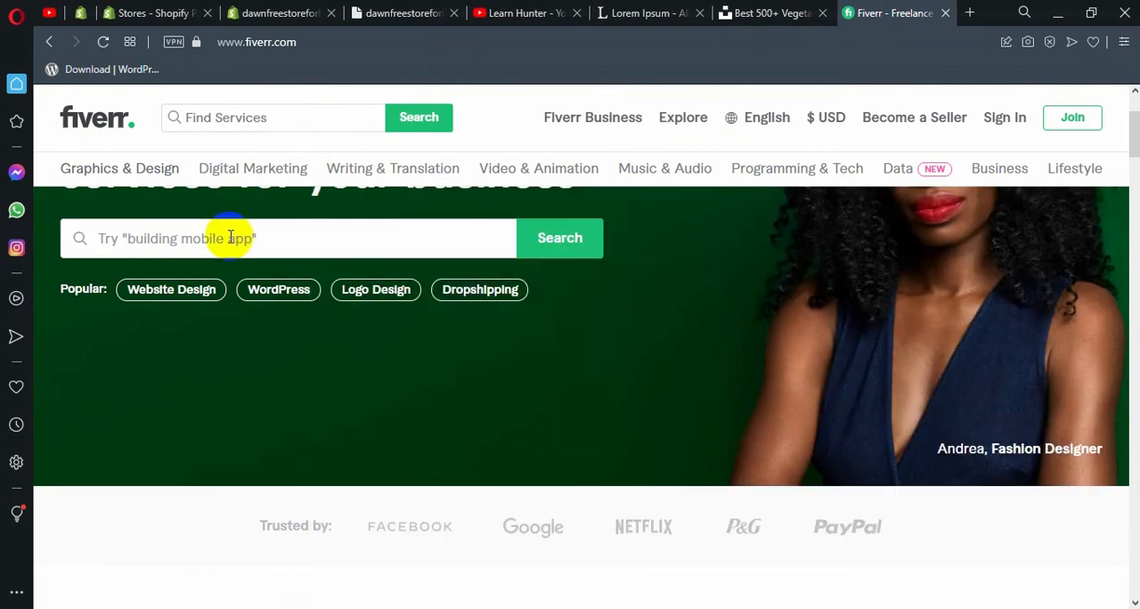
pyautogui.write('prin')
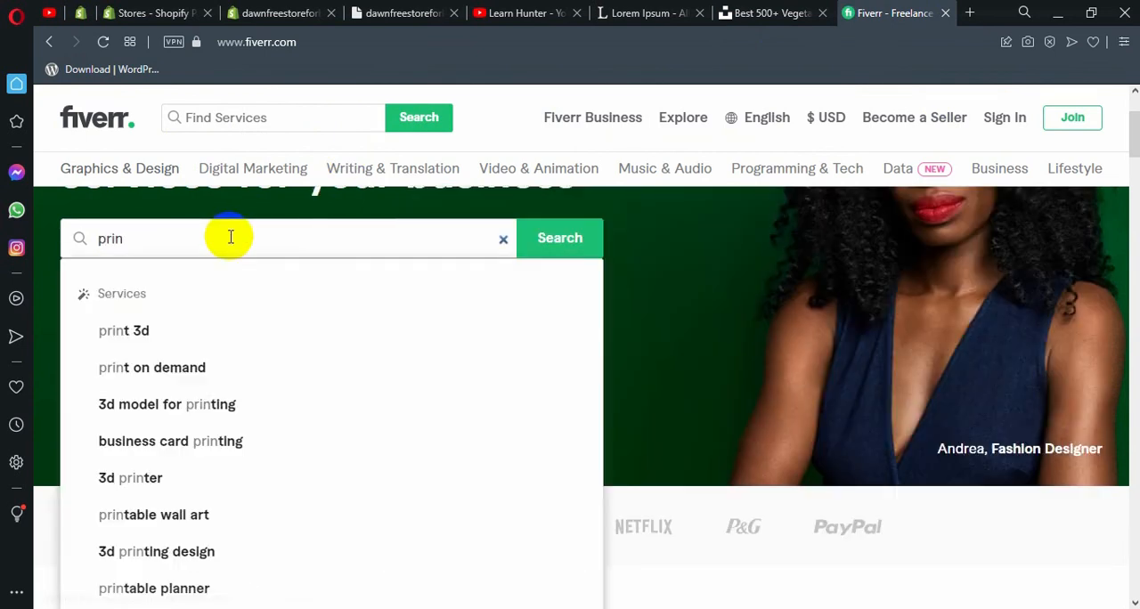
pyautogui.write('t on de')
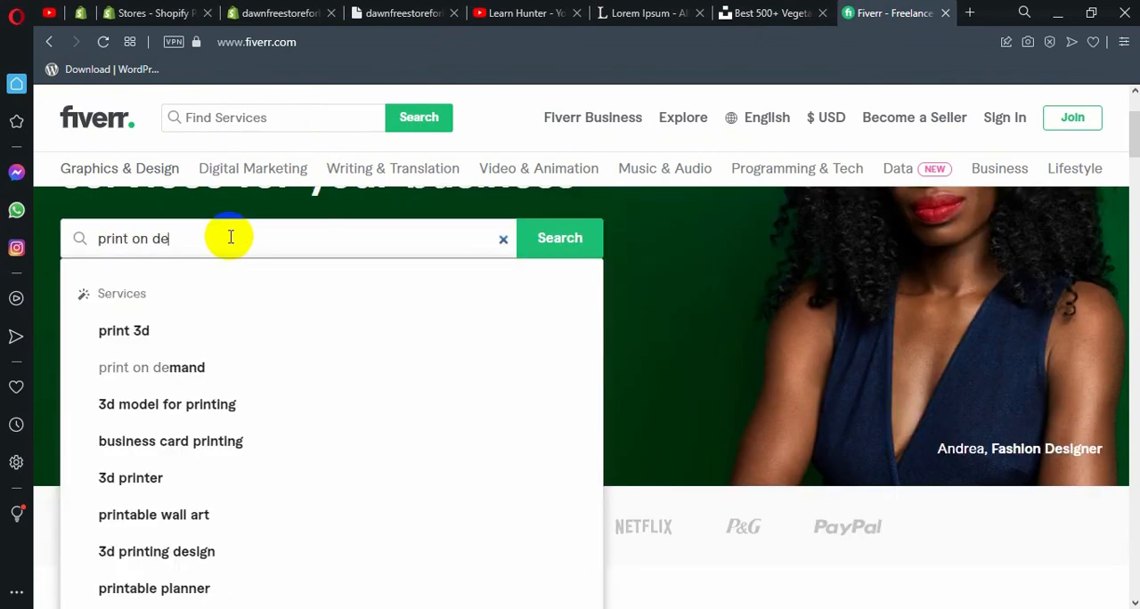
pyautogui.write('mand')
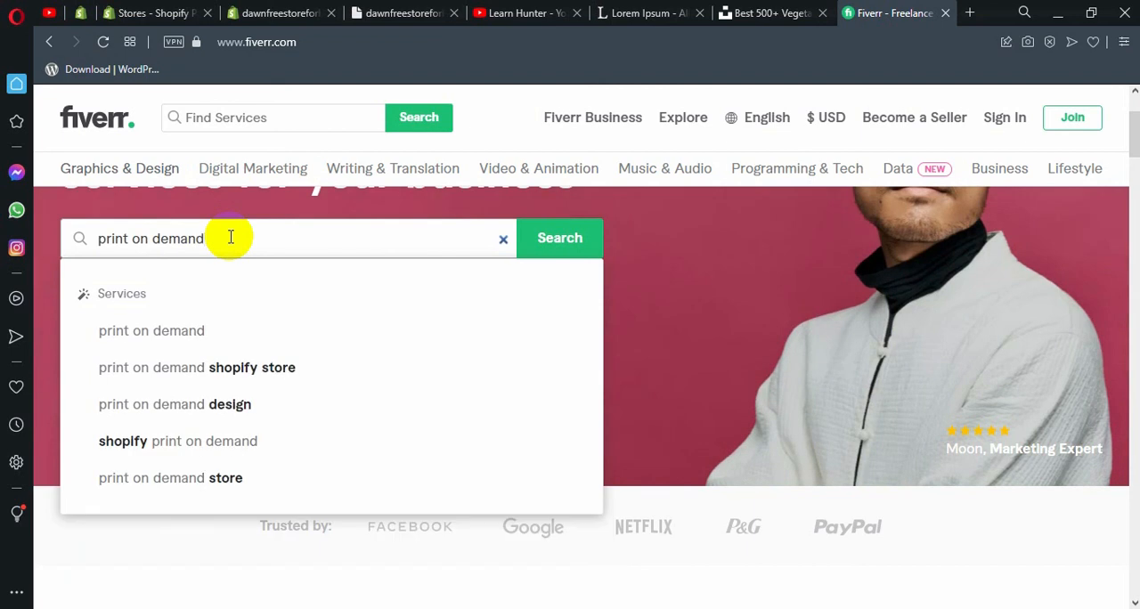
pyautogui.click(258, 370)
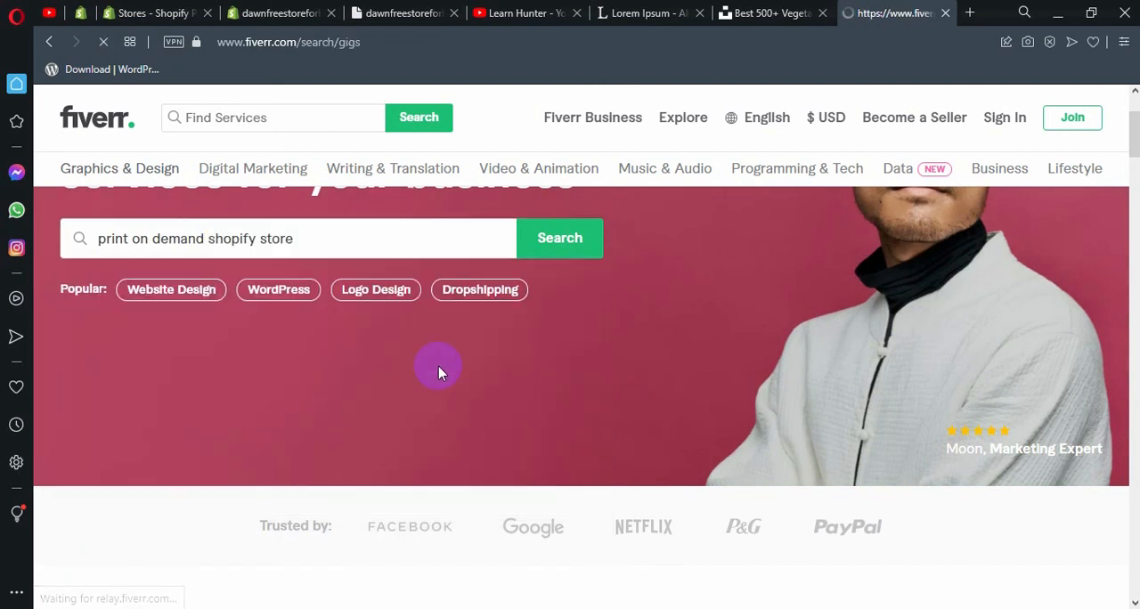
# Examine the gigs offered for print on demand Shopify stores, including their sellers, ratings and starting prices.
pyautogui.scroll(-5, 508, 369)
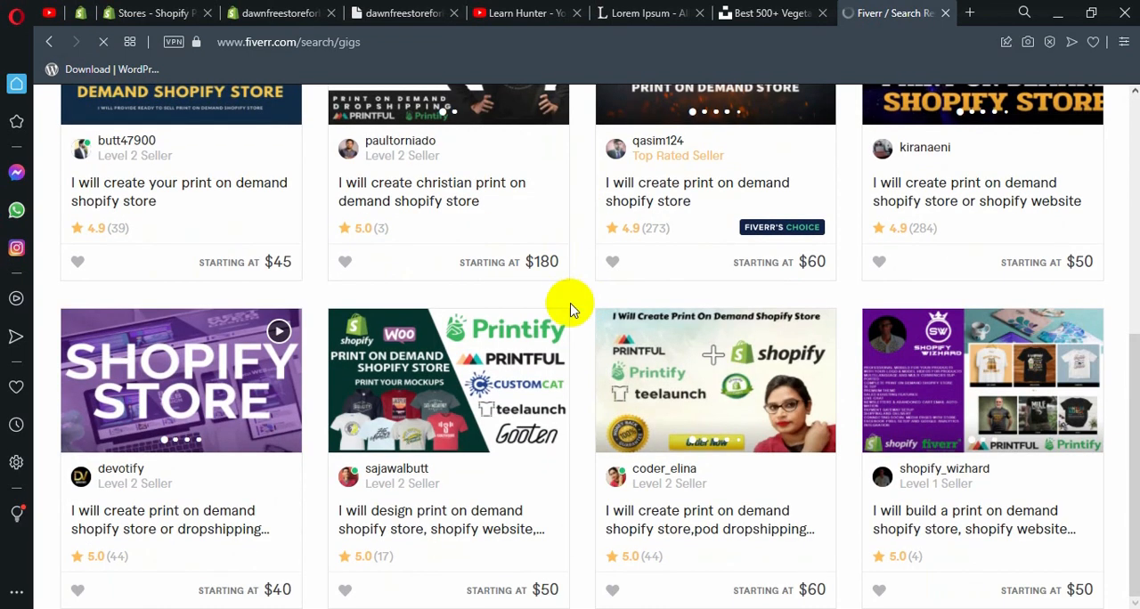
pyautogui.scroll(-6, 312, 287)
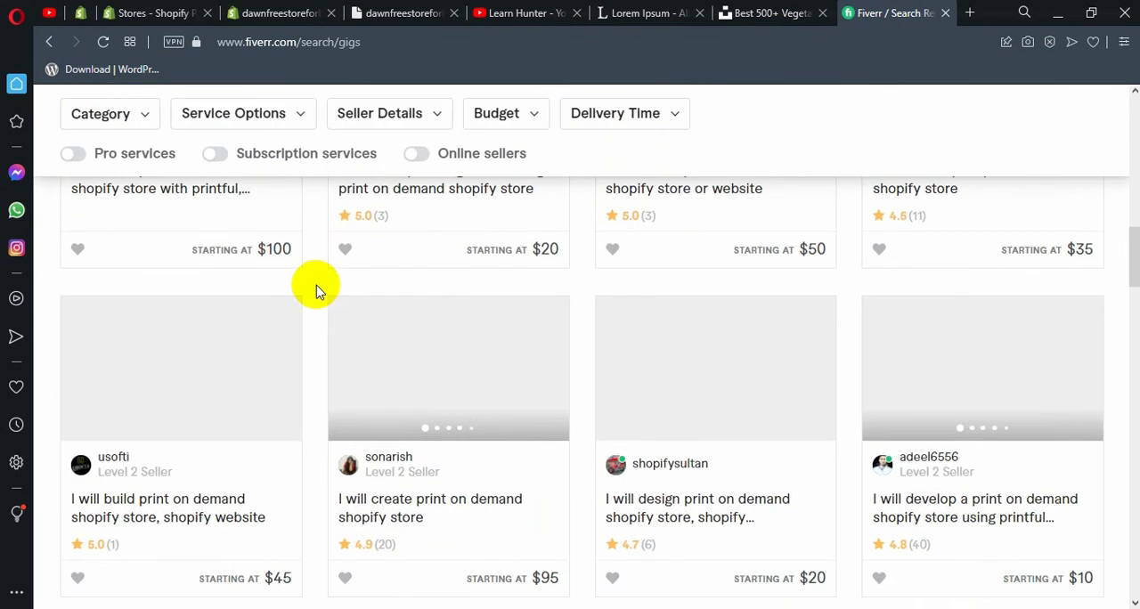
pyautogui.scroll(-5, 312, 312)
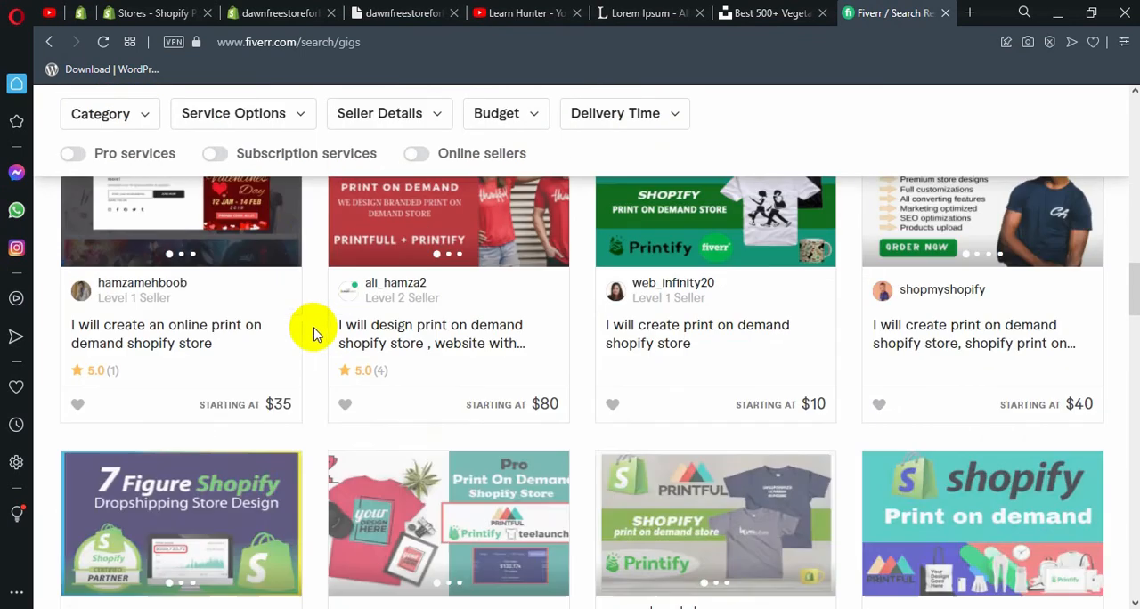
pyautogui.scroll(-4, 317, 335)
pyautogui.scroll(10, 330, 344)
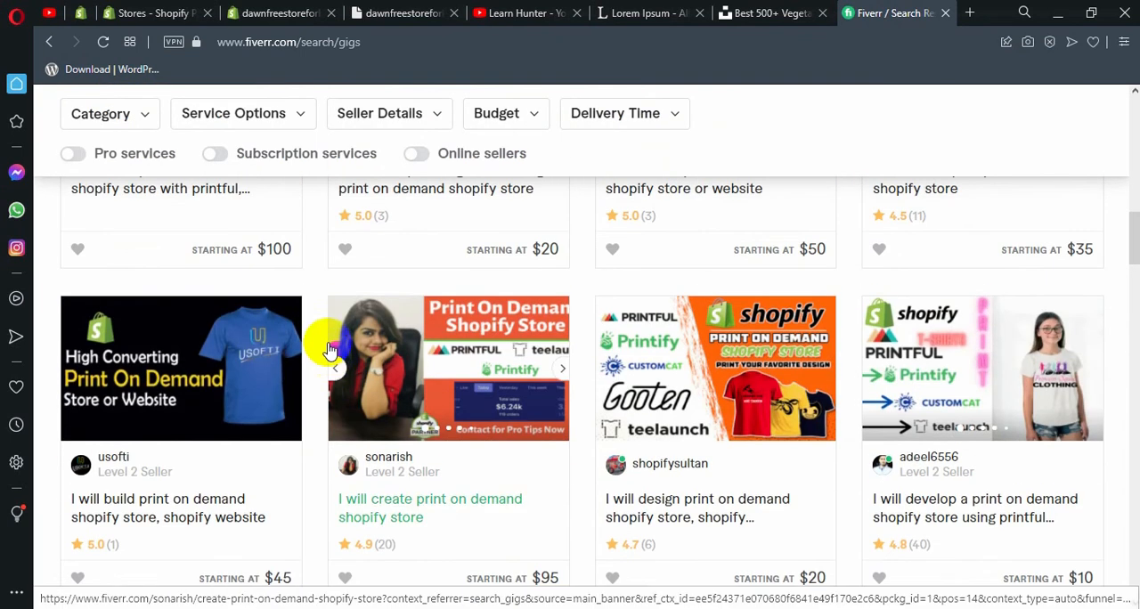
pyautogui.scroll(10, 332, 356)
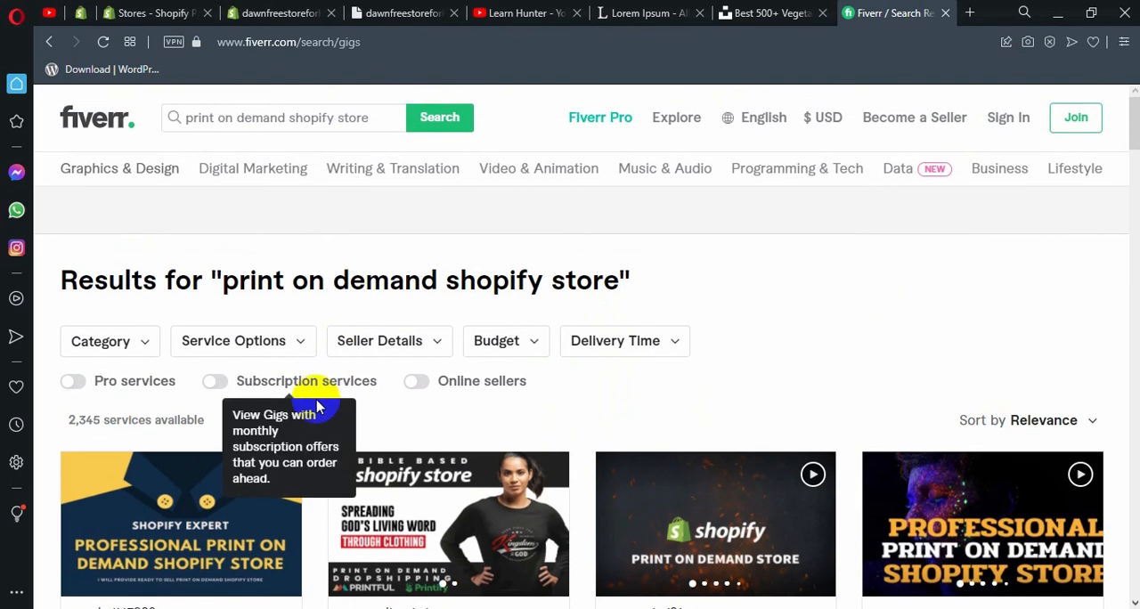
pyautogui.scroll(-3, 303, 374)
pyautogui.scroll(-2, 313, 368)
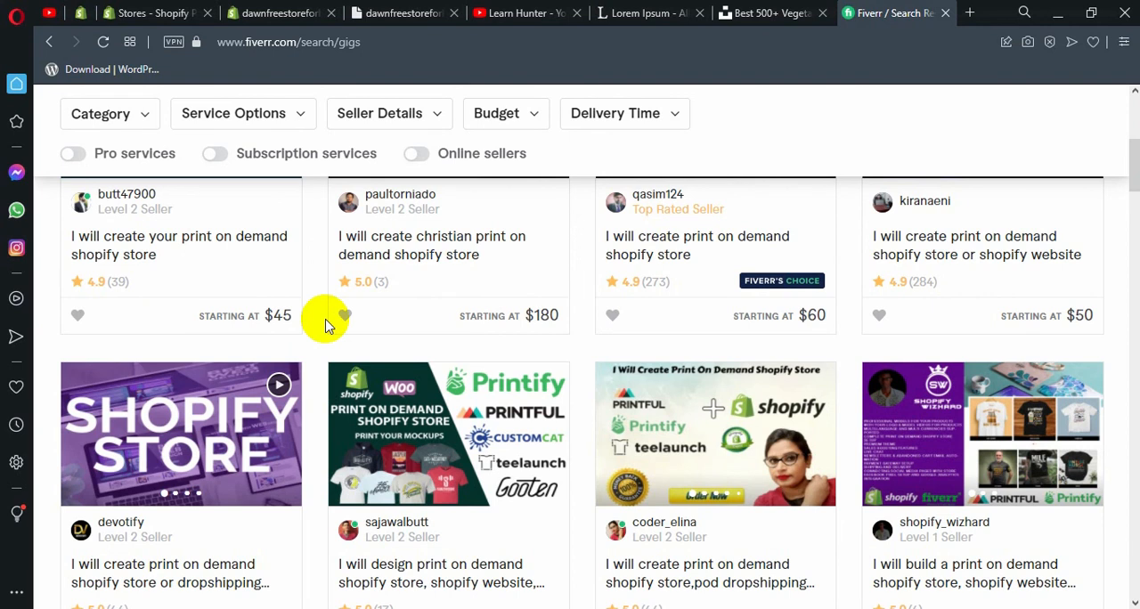
pyautogui.scroll(-2, 325, 325)
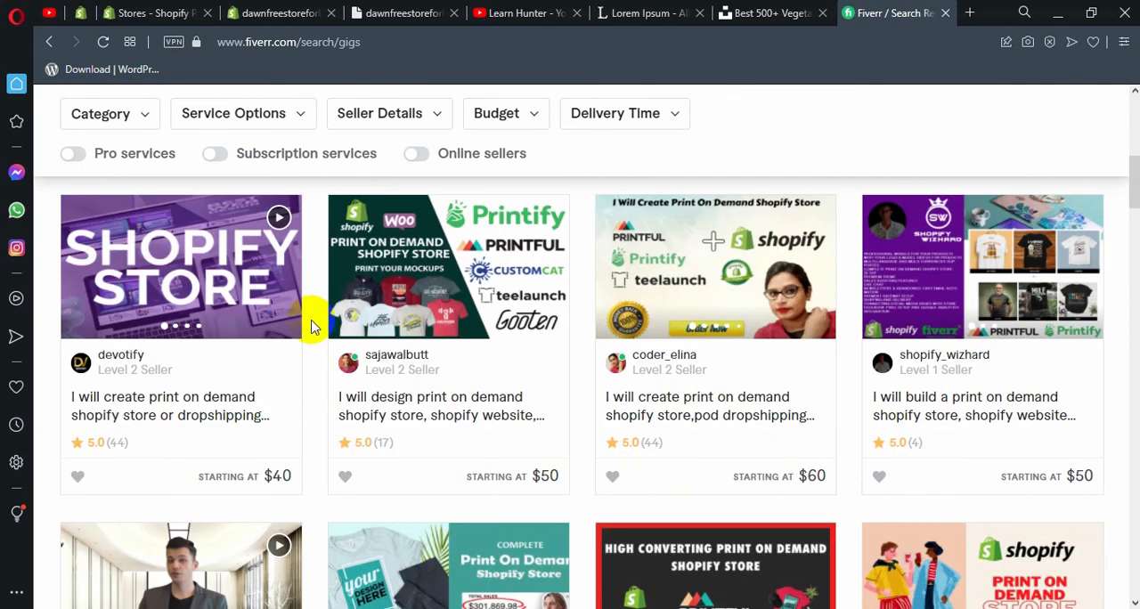
pyautogui.scroll(7, 316, 323)
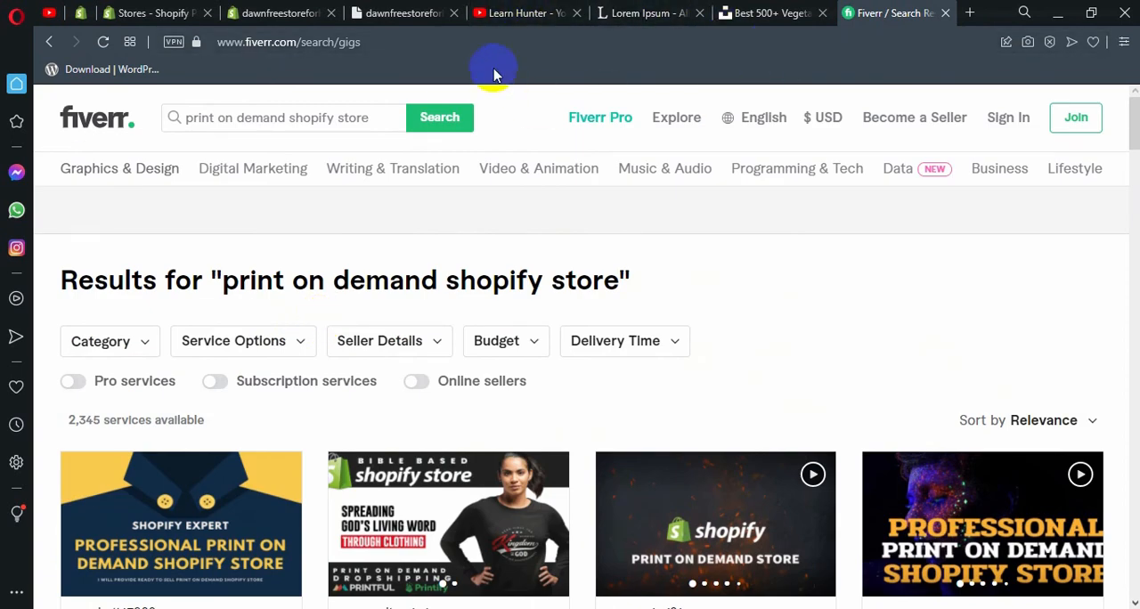
# Return to the Apple product's edit page in the Shopify admin.
pyautogui.click(387, 13)
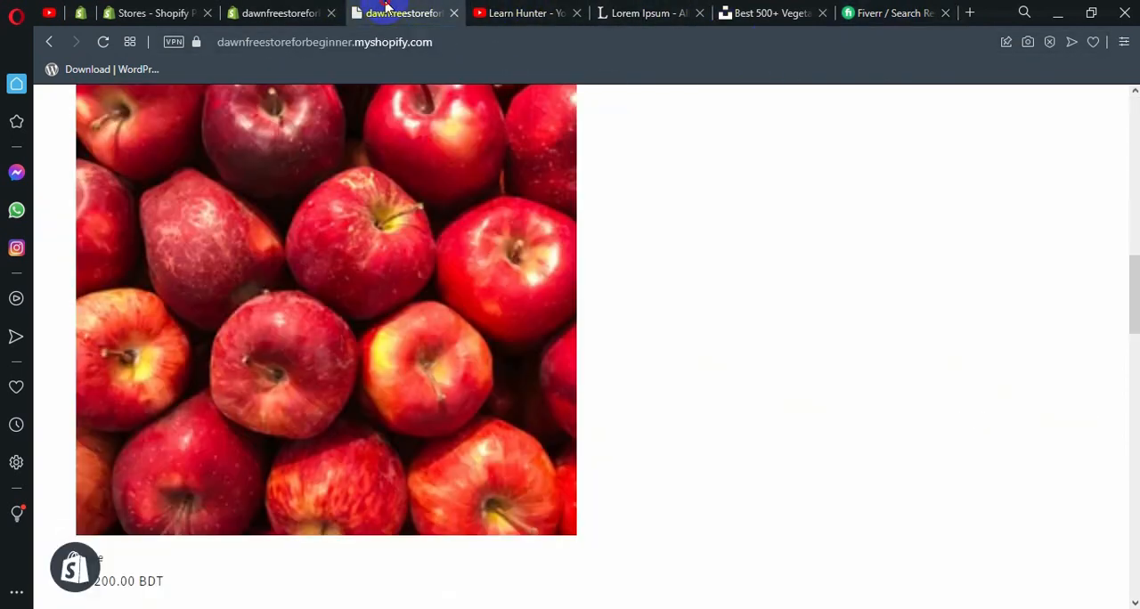
pyautogui.click(320, 14)
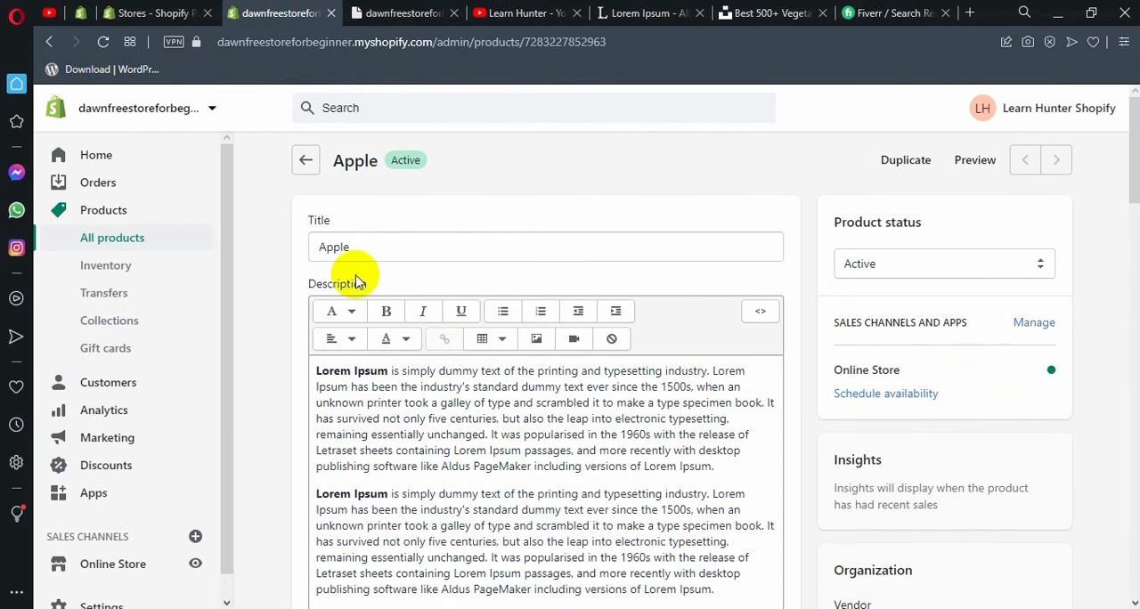